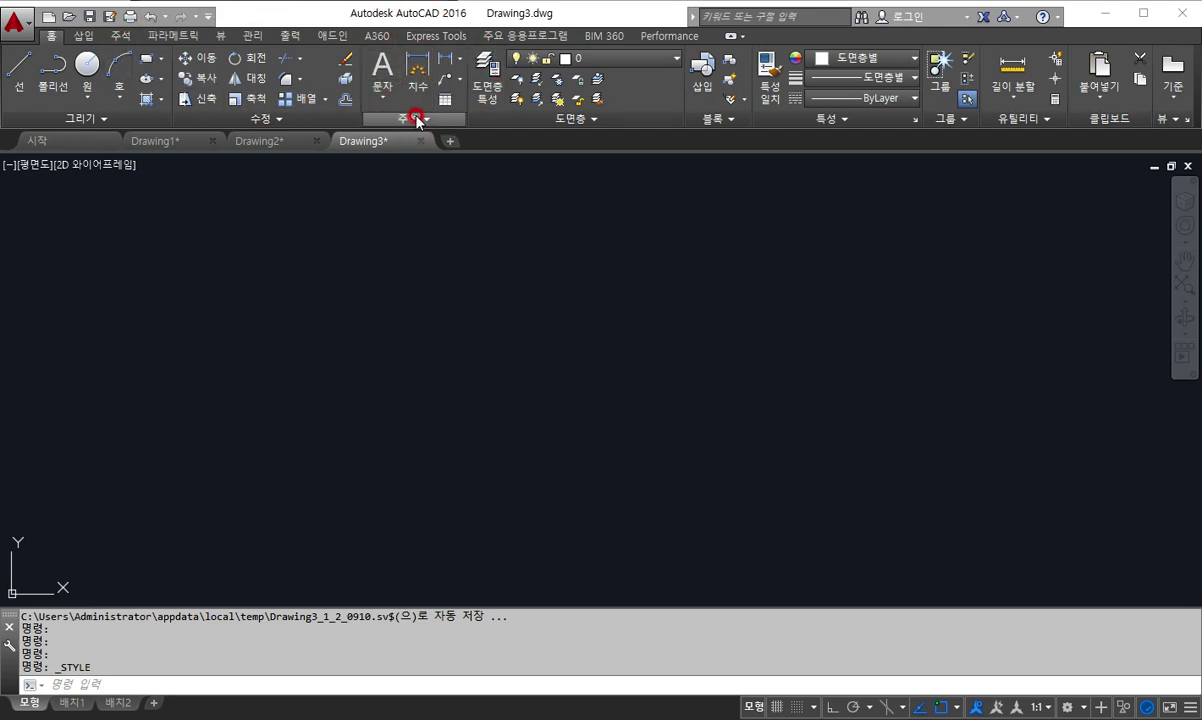
Expand the Annotation panel and drop down the Text Style list, currently set to Standard
click(417, 120)
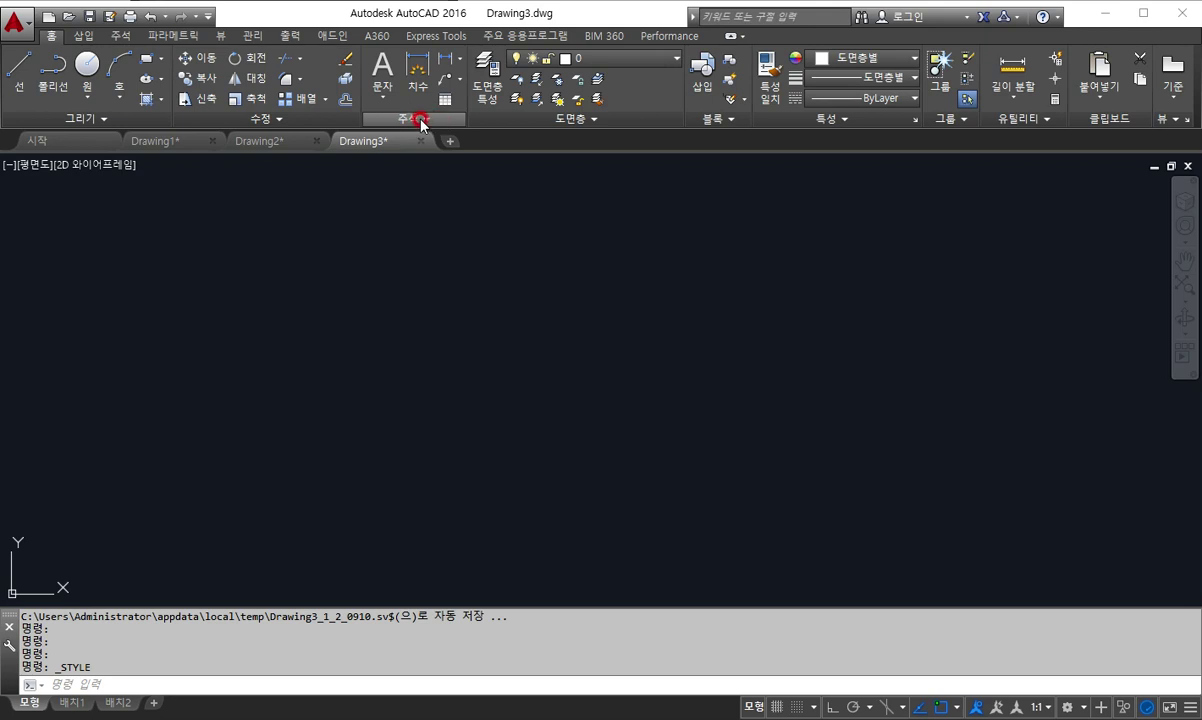
click(421, 122)
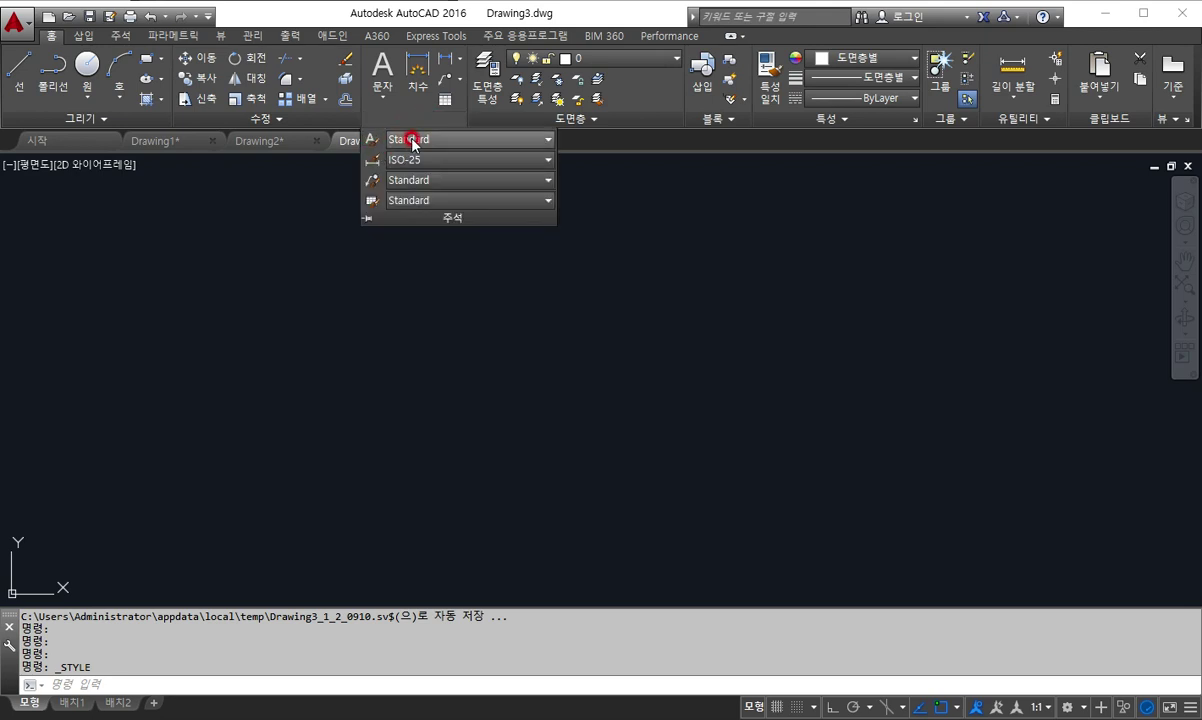
click(418, 141)
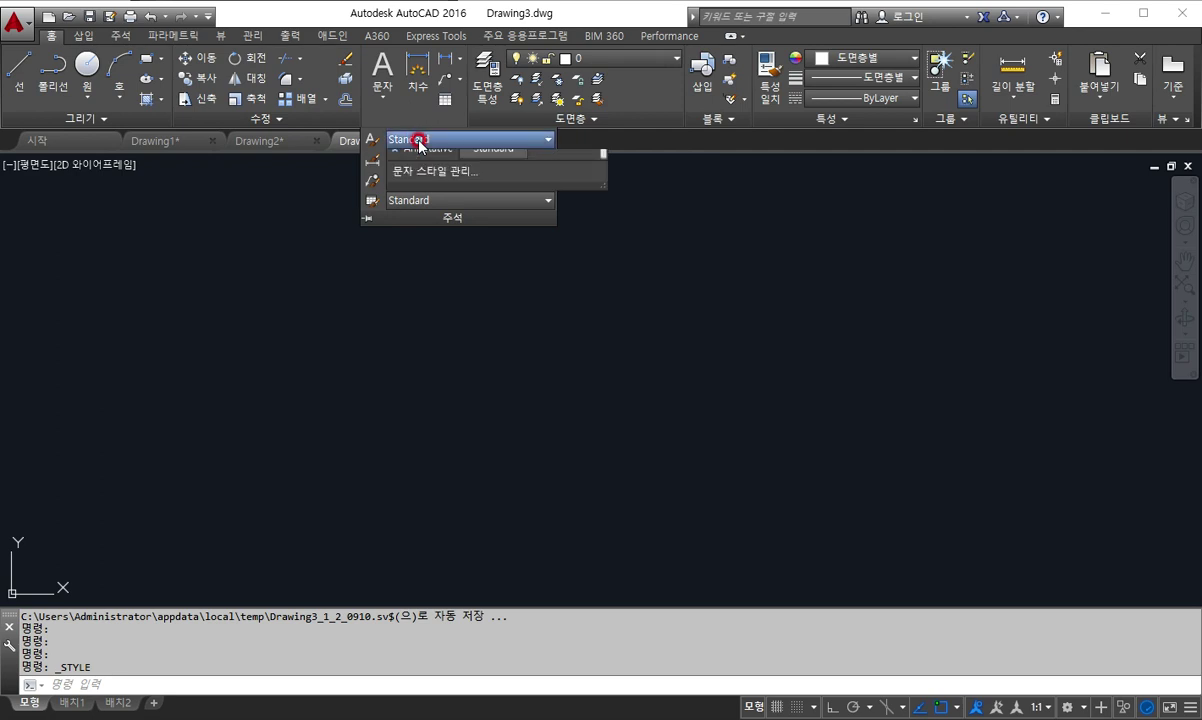
In the Text Style manager, create a new style named 전산응용건축제도
click(440, 225)
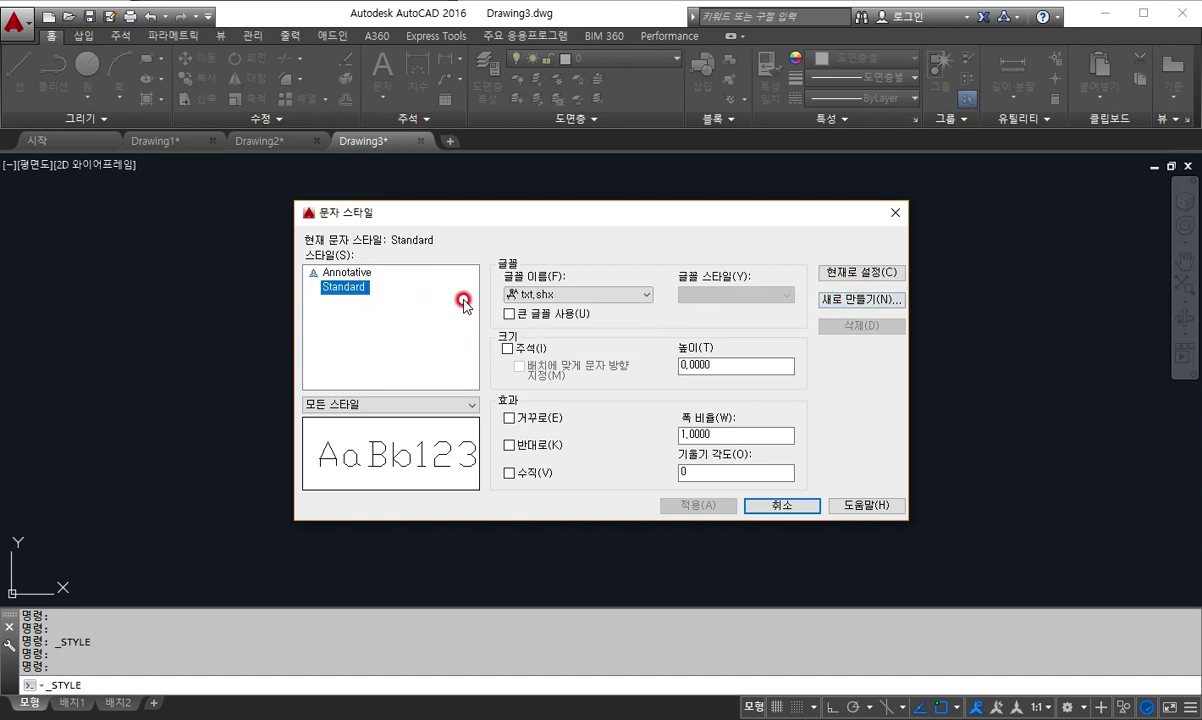
click(860, 300)
click(670, 359)
text(전산응용건축제도)
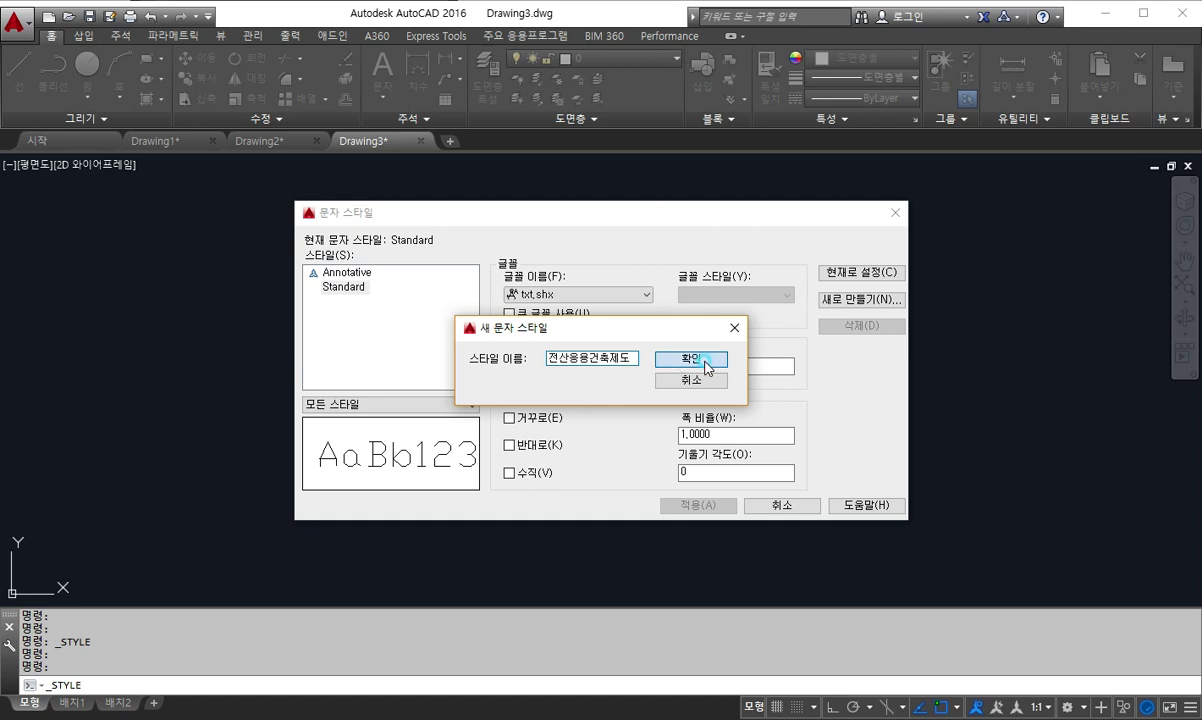
click(680, 358)
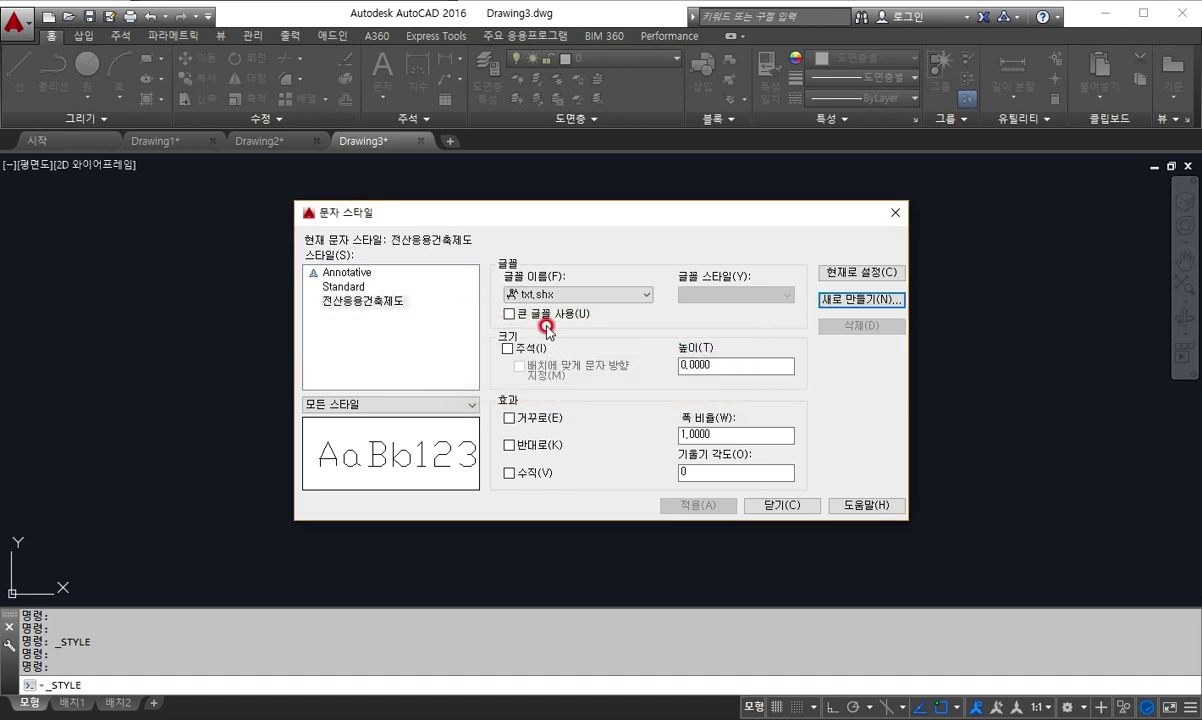
click(563, 295)
Choose 굴림 from the font list for the 전산응용건축제도 style
scroll(602, 381, down, 1)
scroll(601, 390, down, 5)
scroll(601, 396, up, 2)
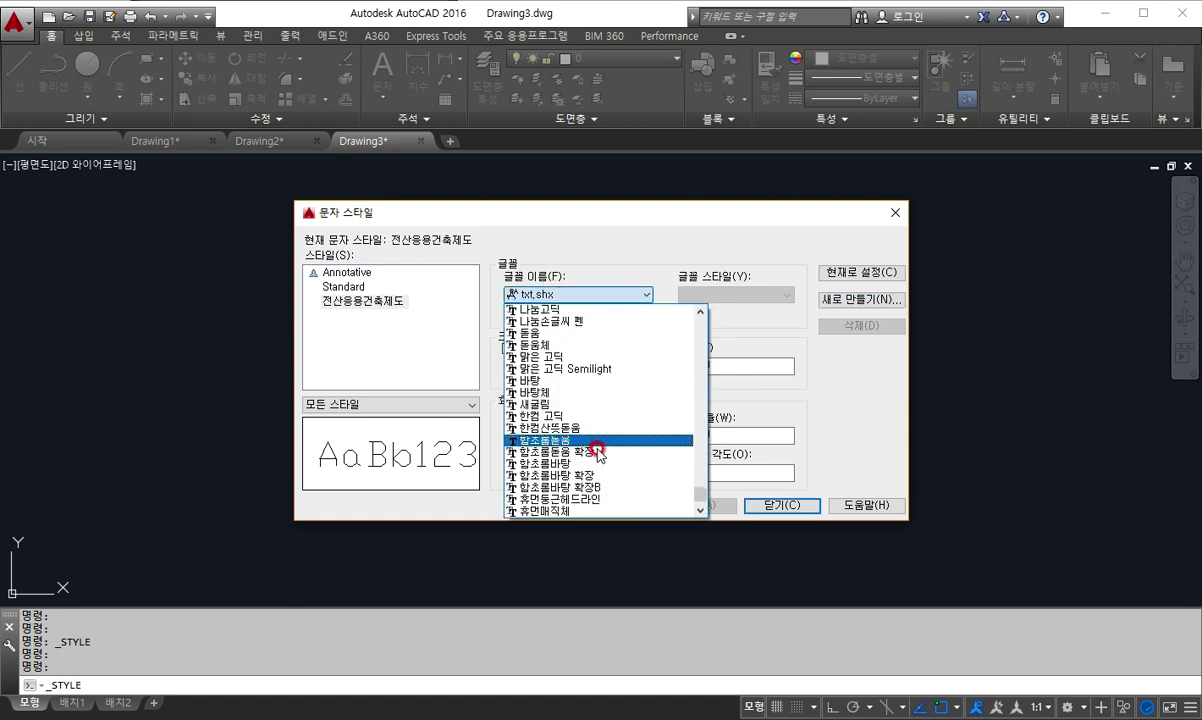
scroll(541, 343, up, 1)
scroll(541, 343, up, 2)
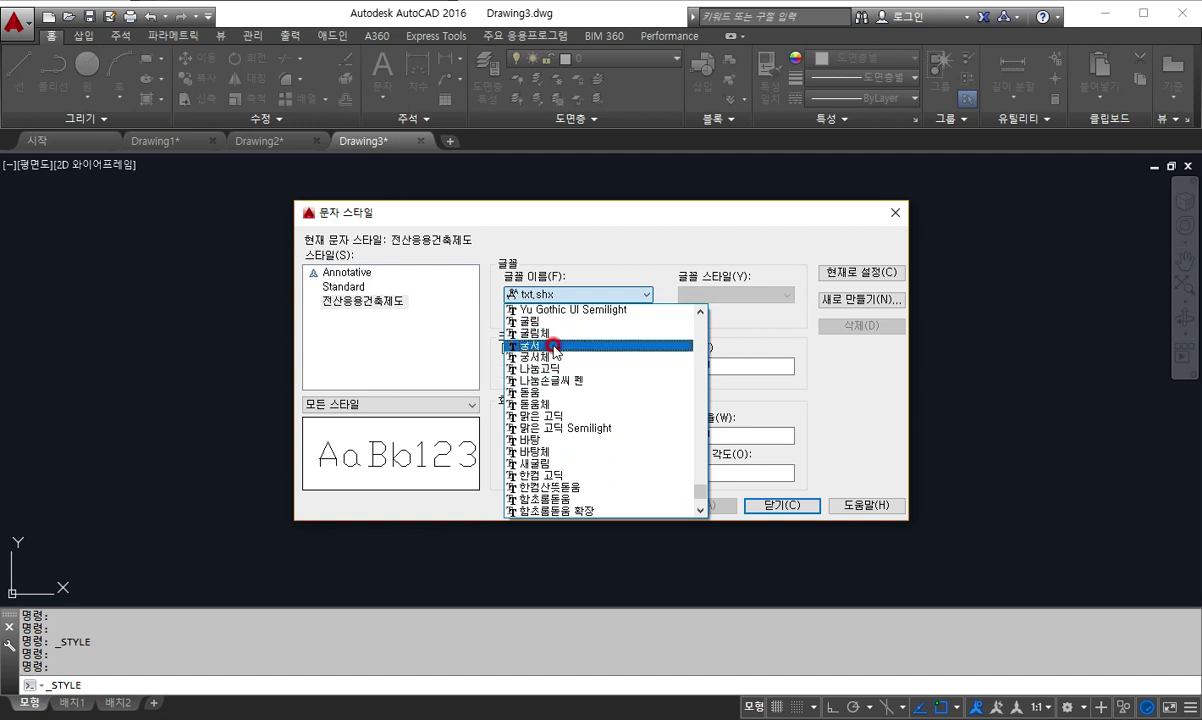
click(558, 323)
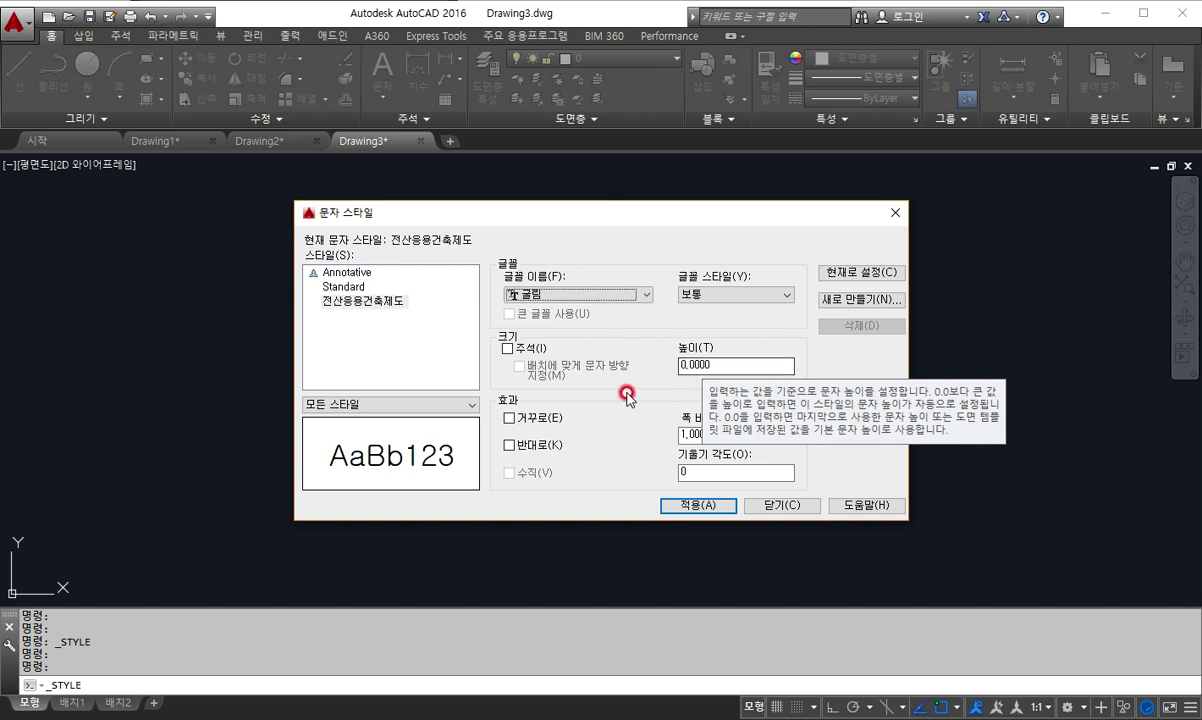
Confirm 굴림 on 전산응용건축제도, apply the change and close the Text Style dialog
click(365, 301)
click(562, 296)
click(641, 296)
click(671, 433)
click(697, 505)
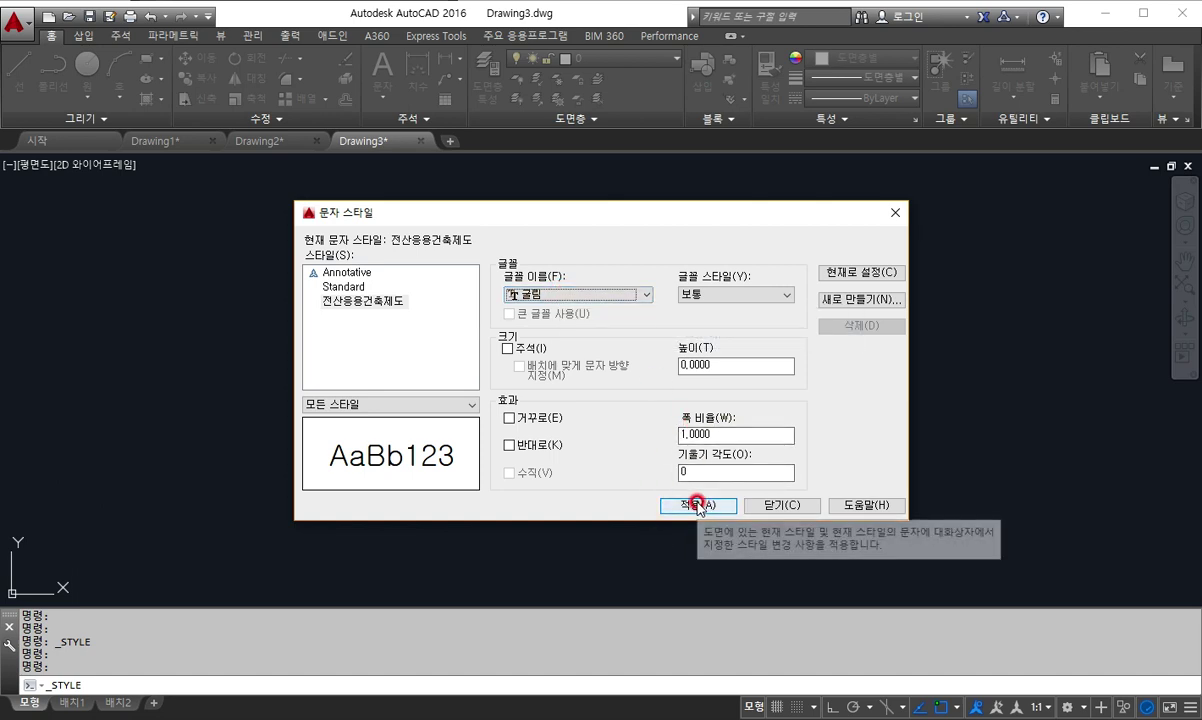
click(697, 505)
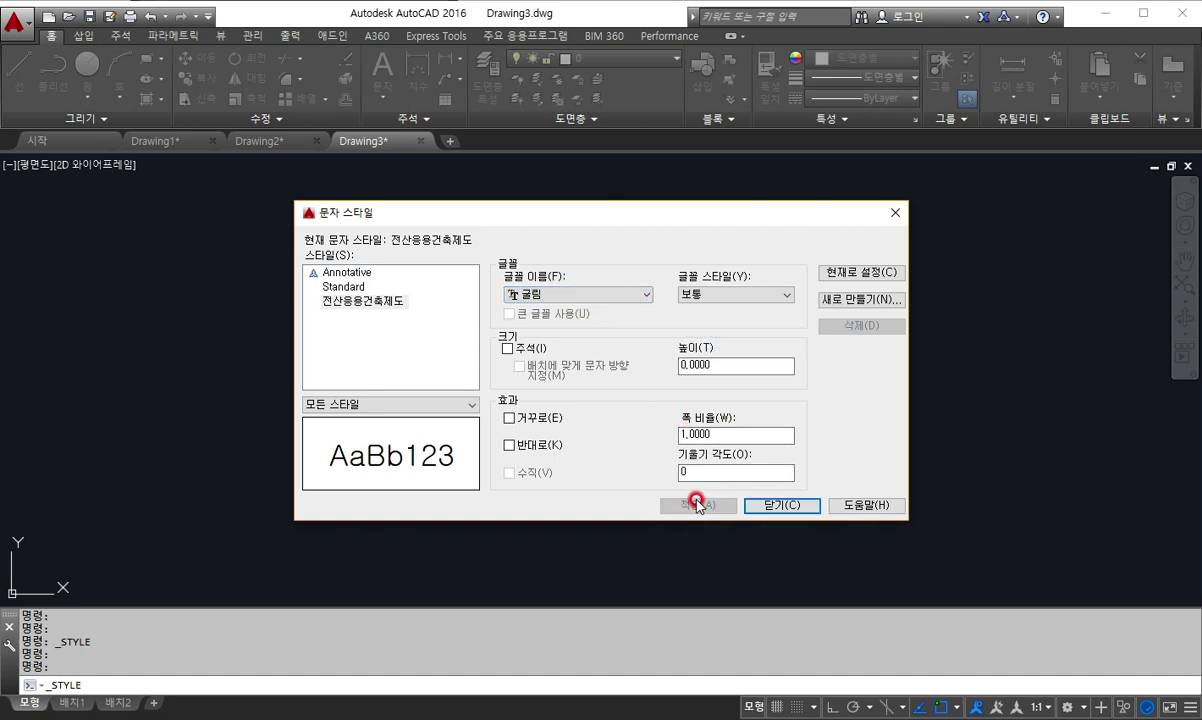
click(772, 504)
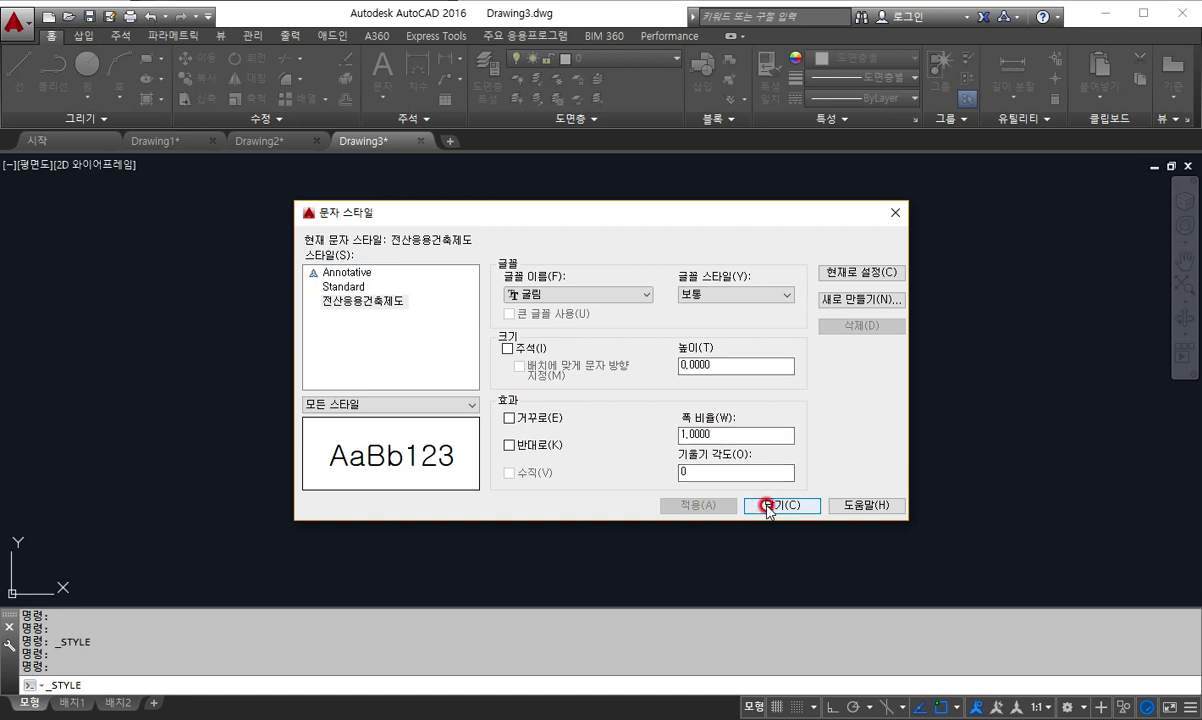
click(433, 119)
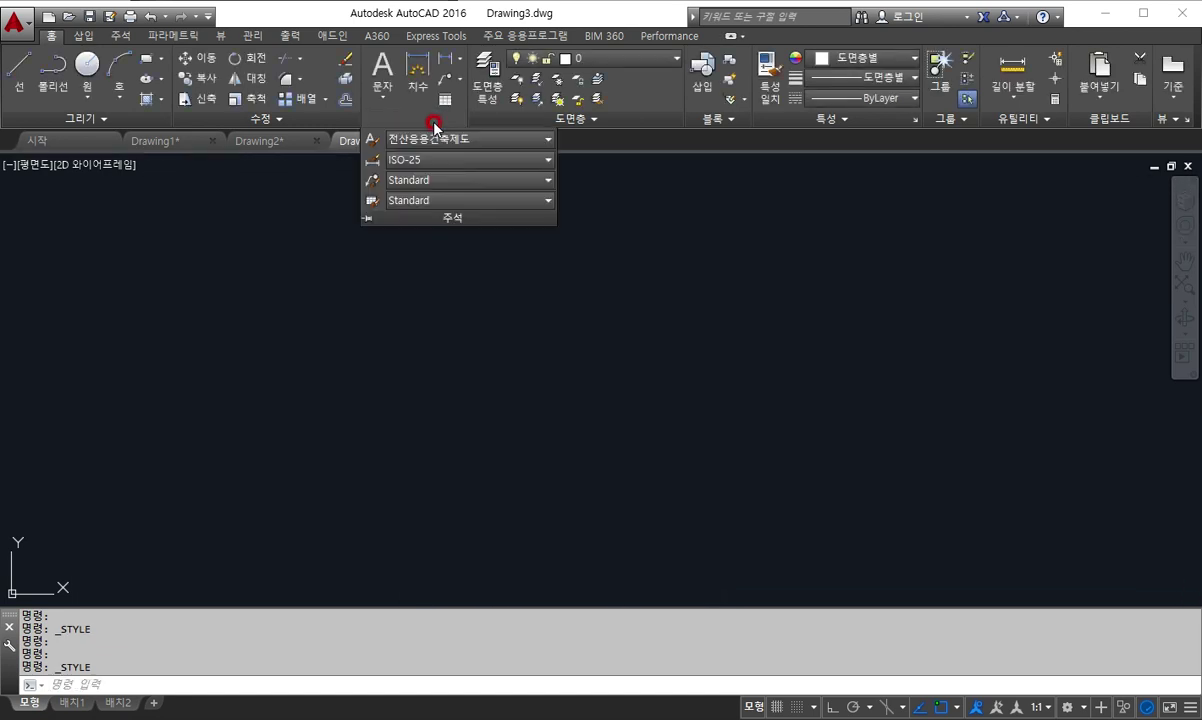
click(533, 141)
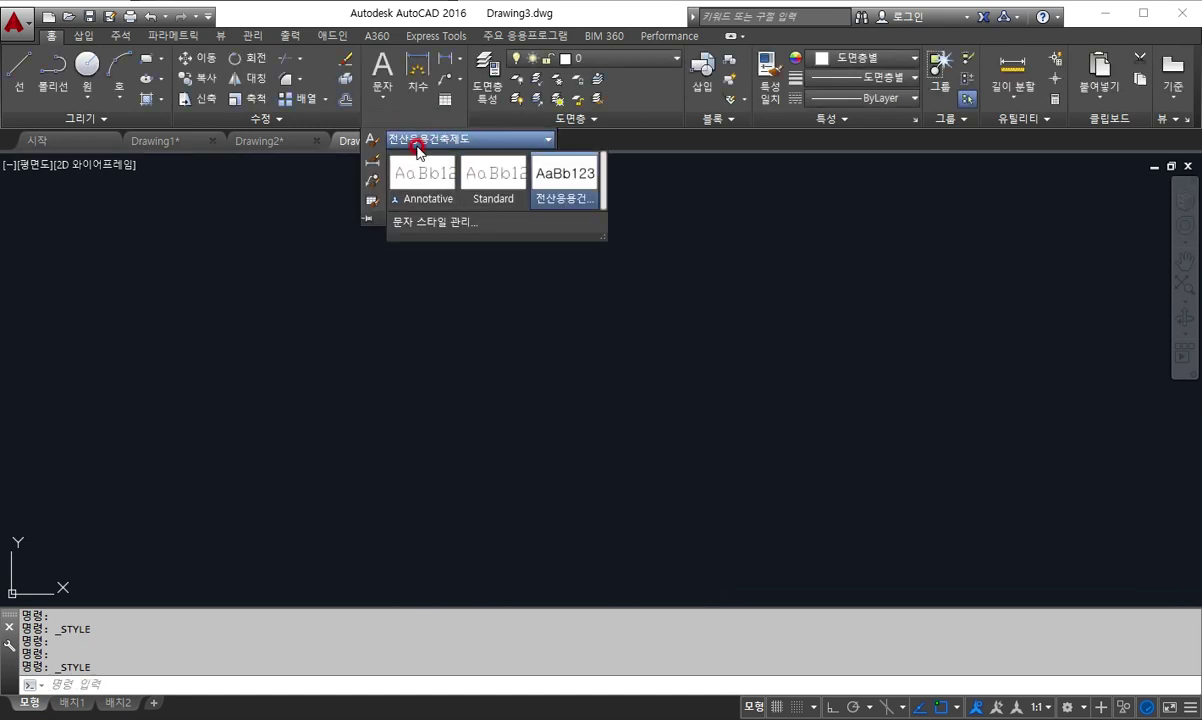
click(456, 141)
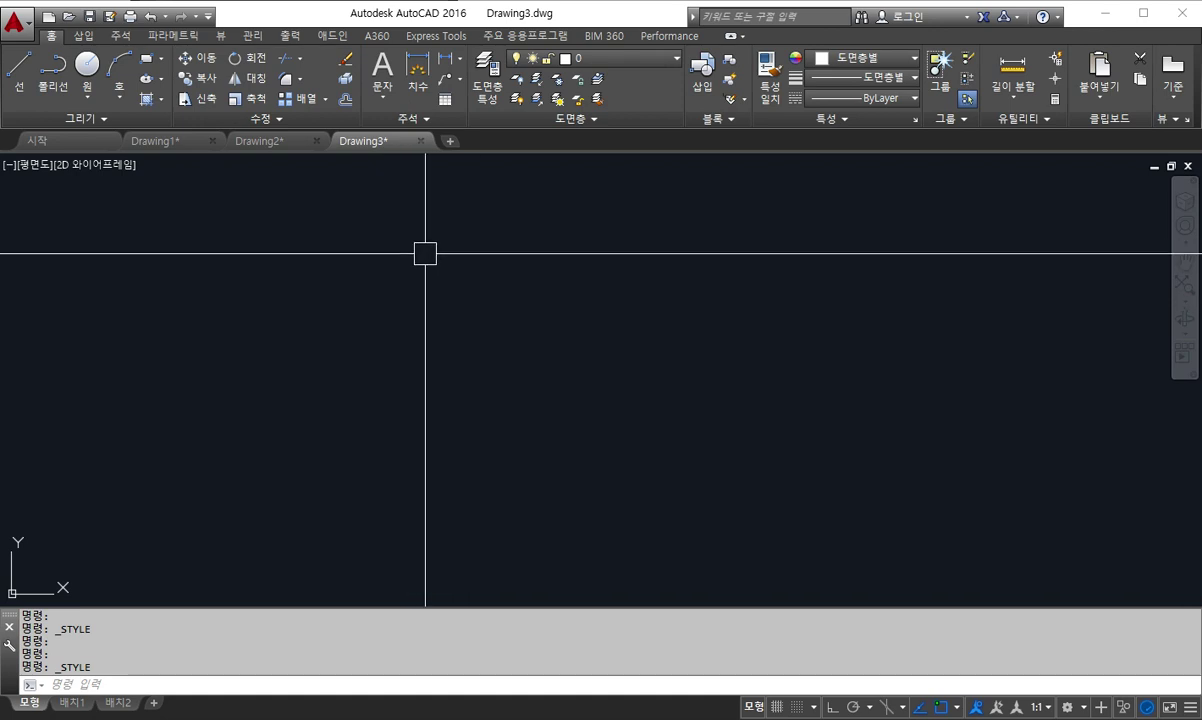
click(483, 225)
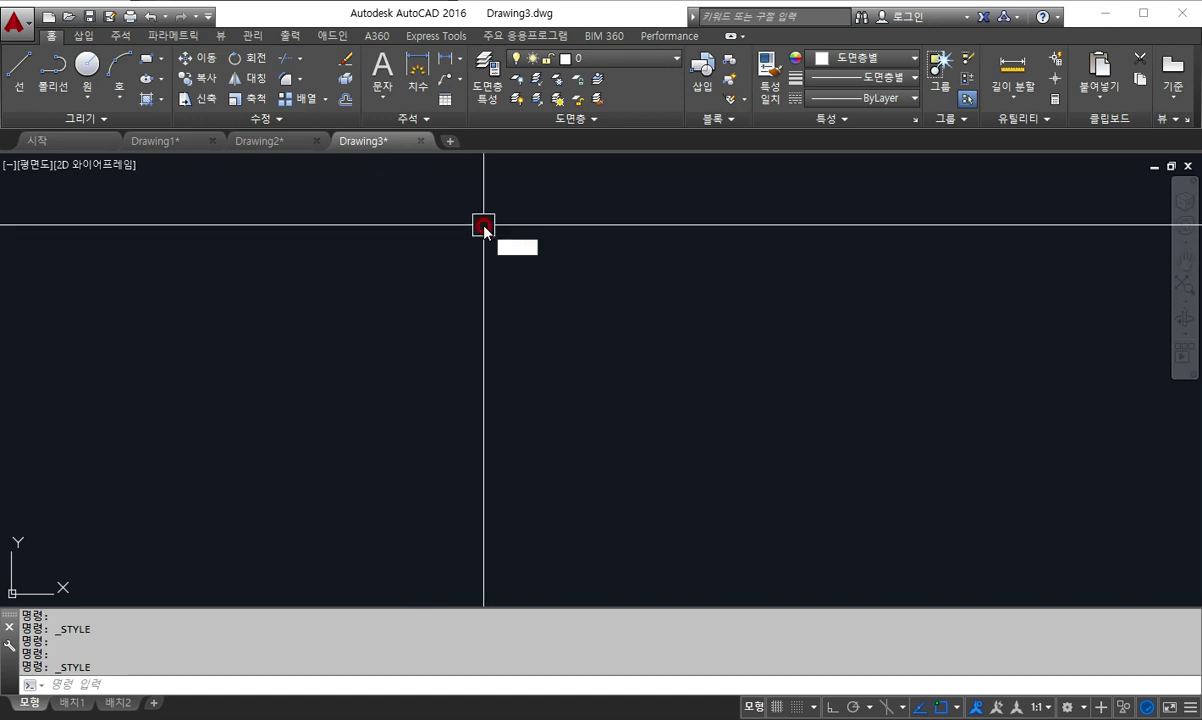
Open the Linetype Manager with LT and load the CENTER linetype from acadiso.lin
text(ㅐLT)
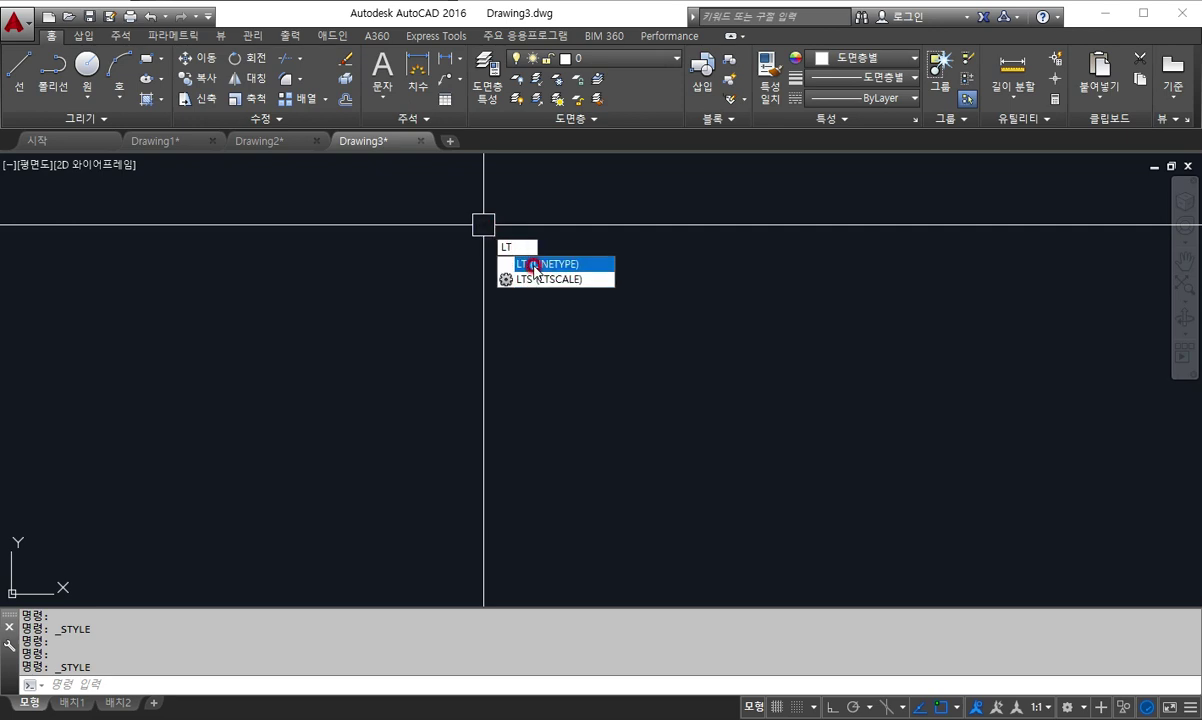
click(533, 265)
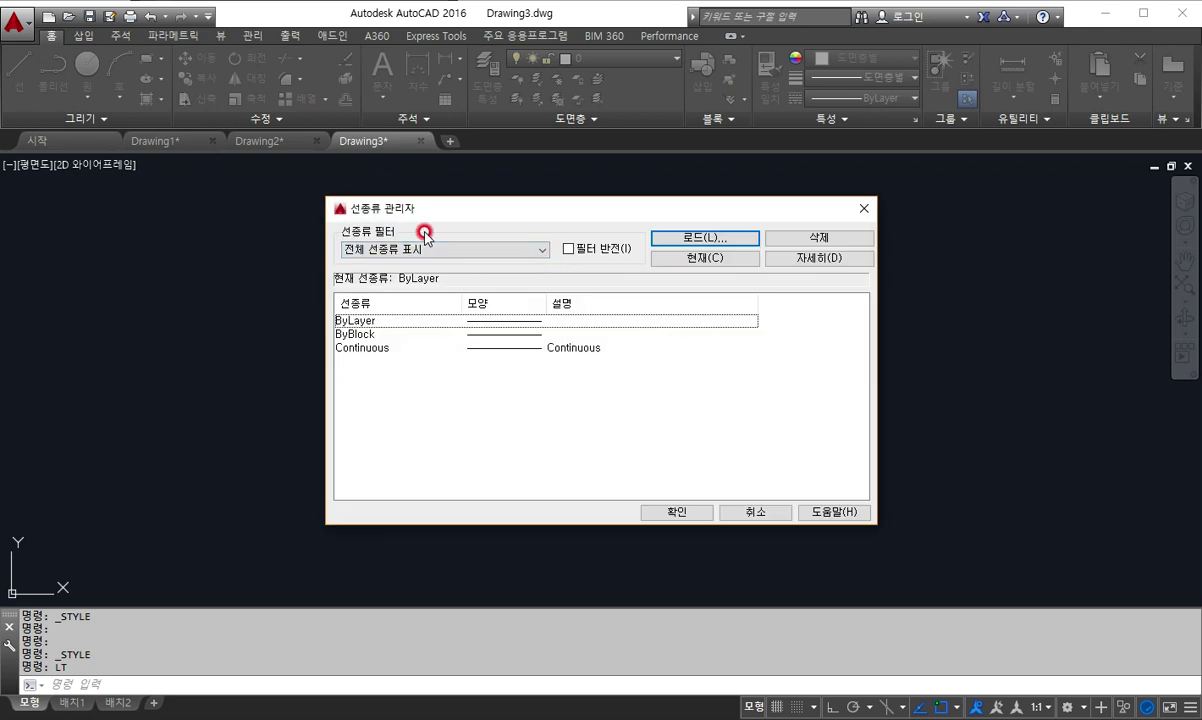
click(691, 241)
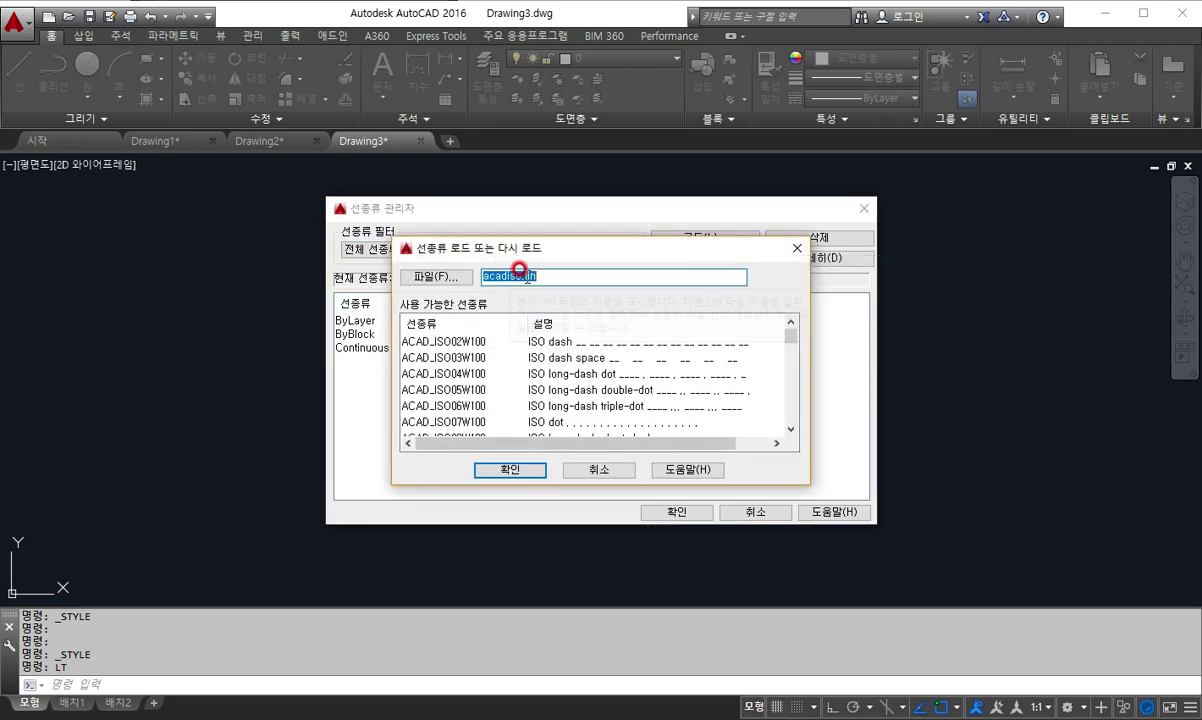
click(438, 358)
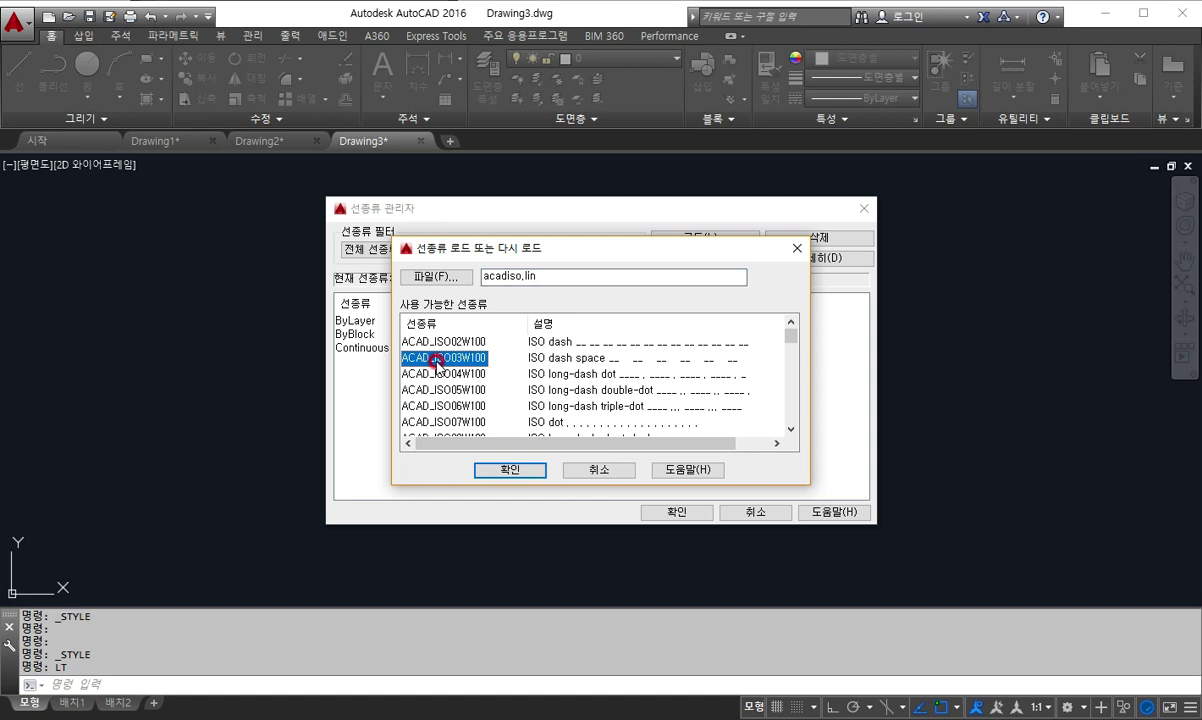
scroll(438, 362, down, 6)
click(420, 342)
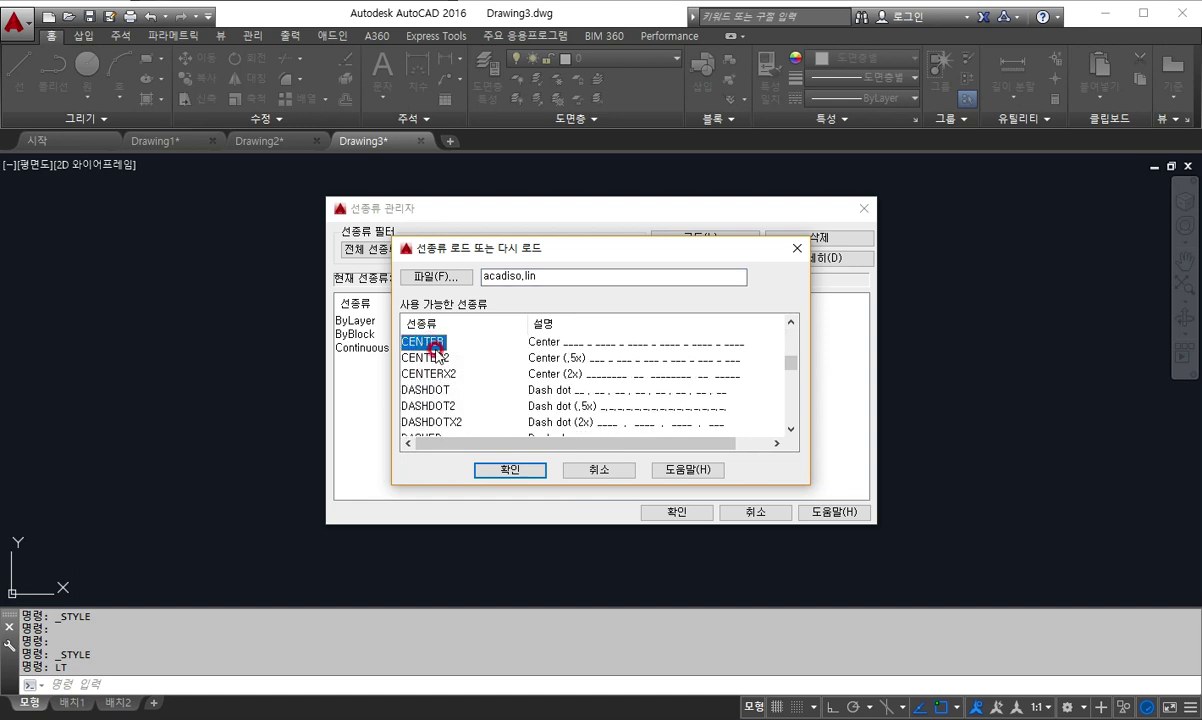
click(508, 471)
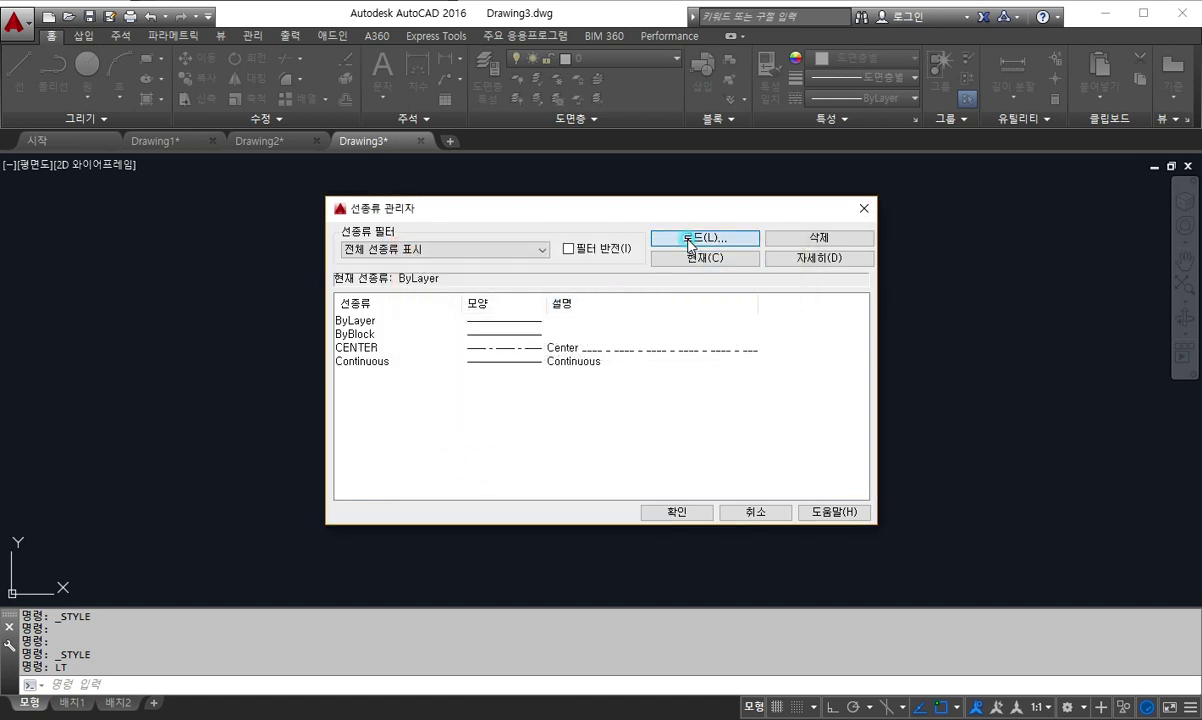
Load the HIDDEN and BATTING linetypes from acadiso.lin
click(694, 237)
click(400, 357)
key(h)
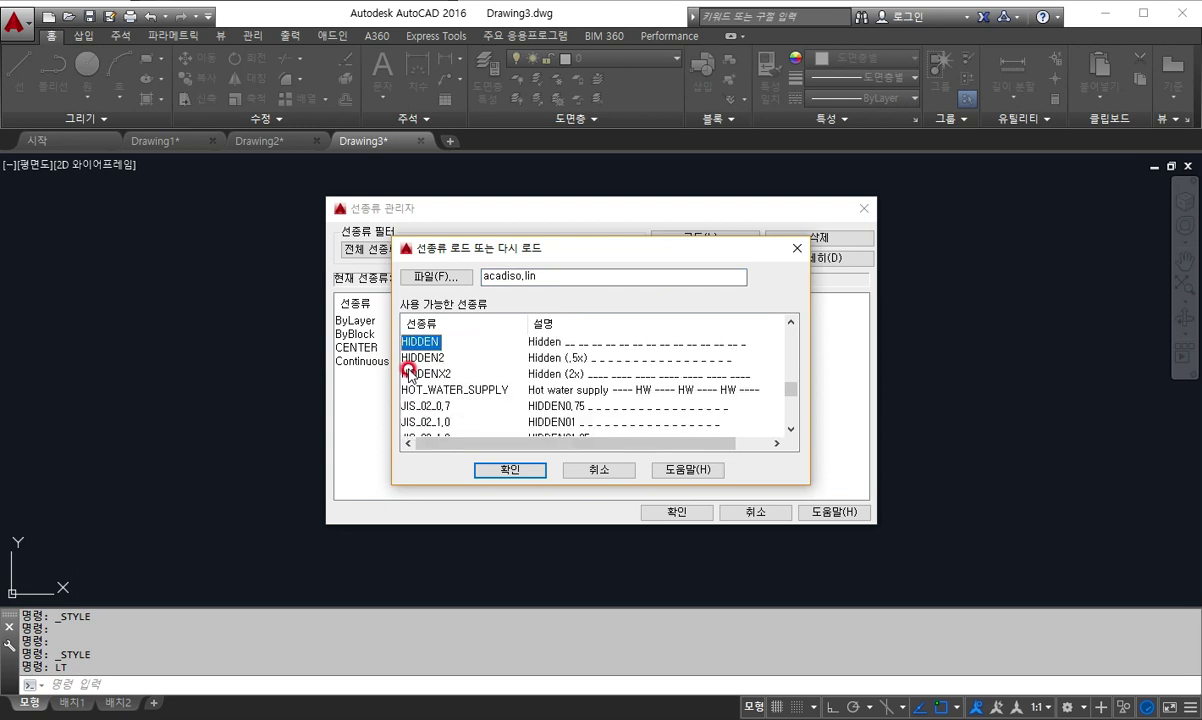
click(500, 469)
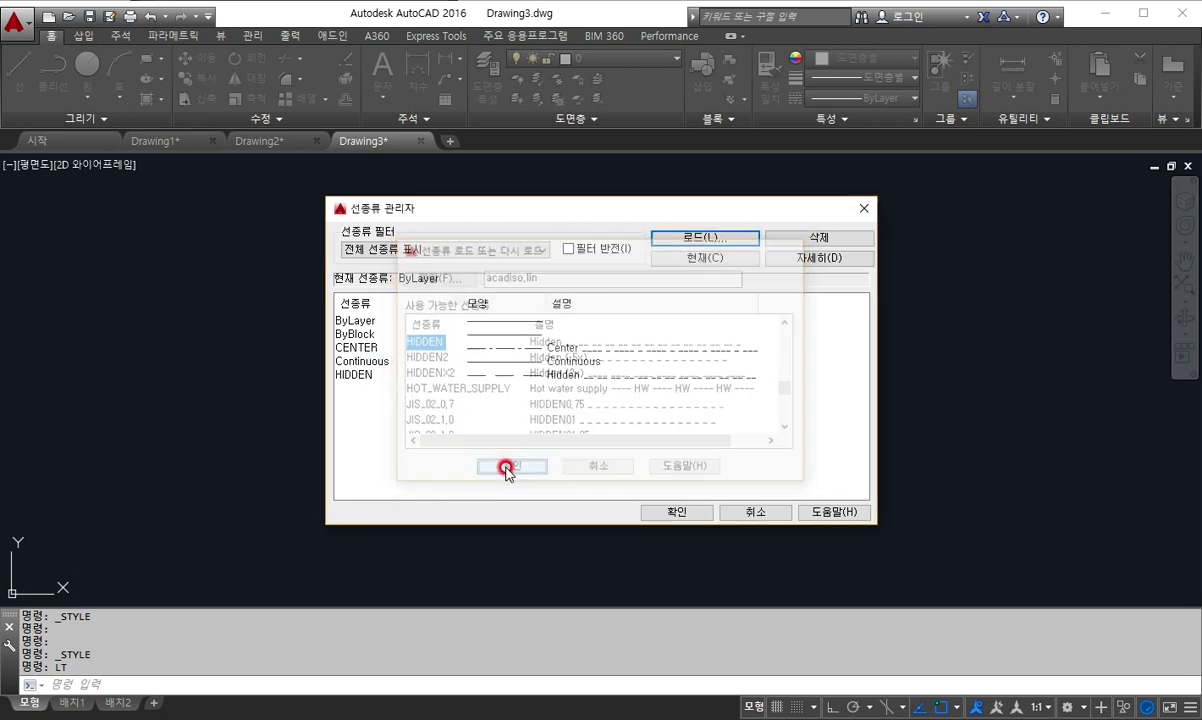
click(680, 240)
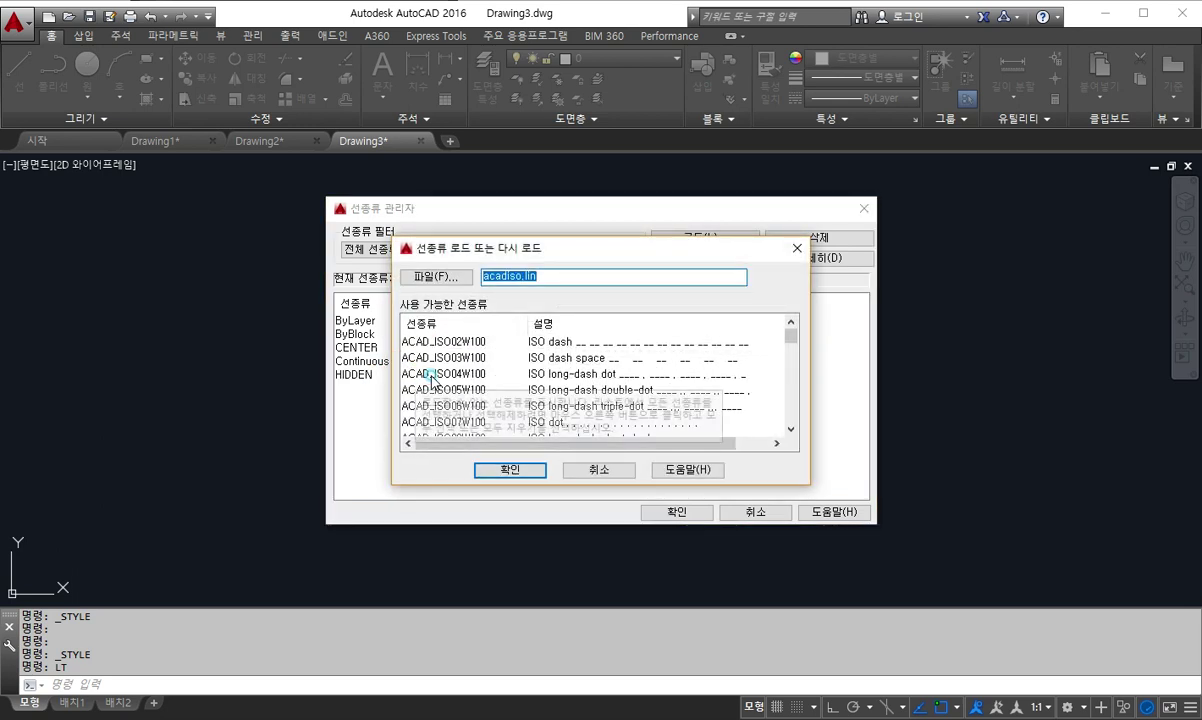
click(432, 374)
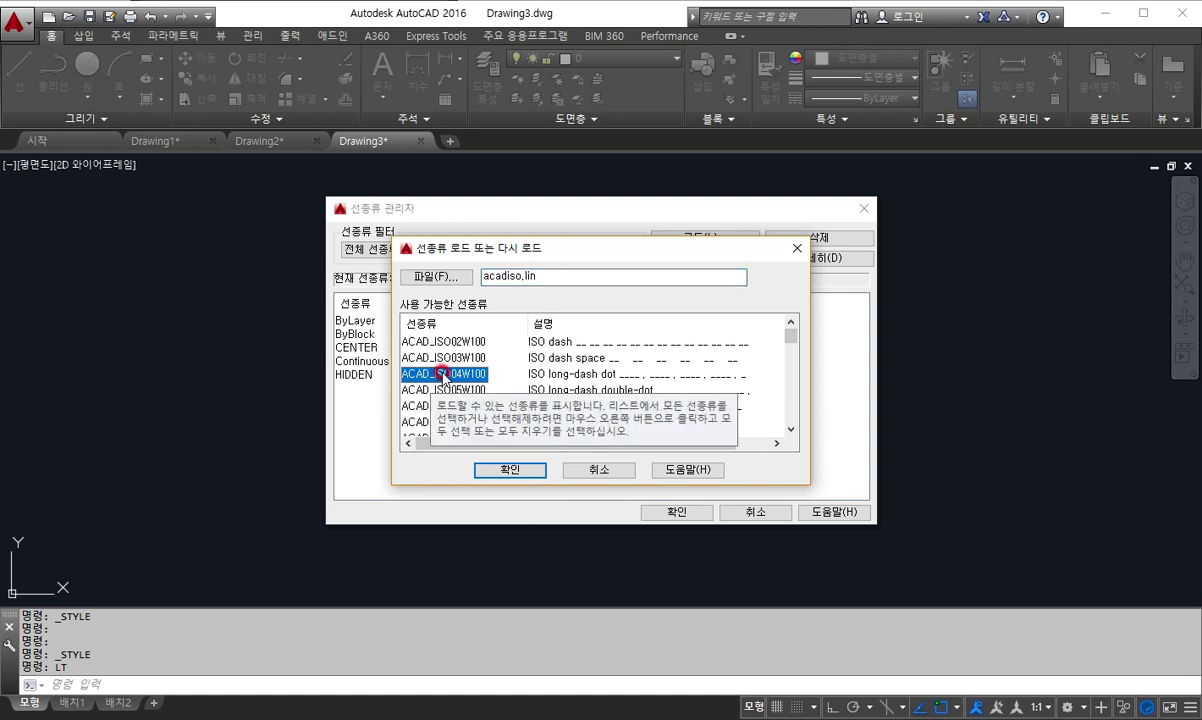
key(b)
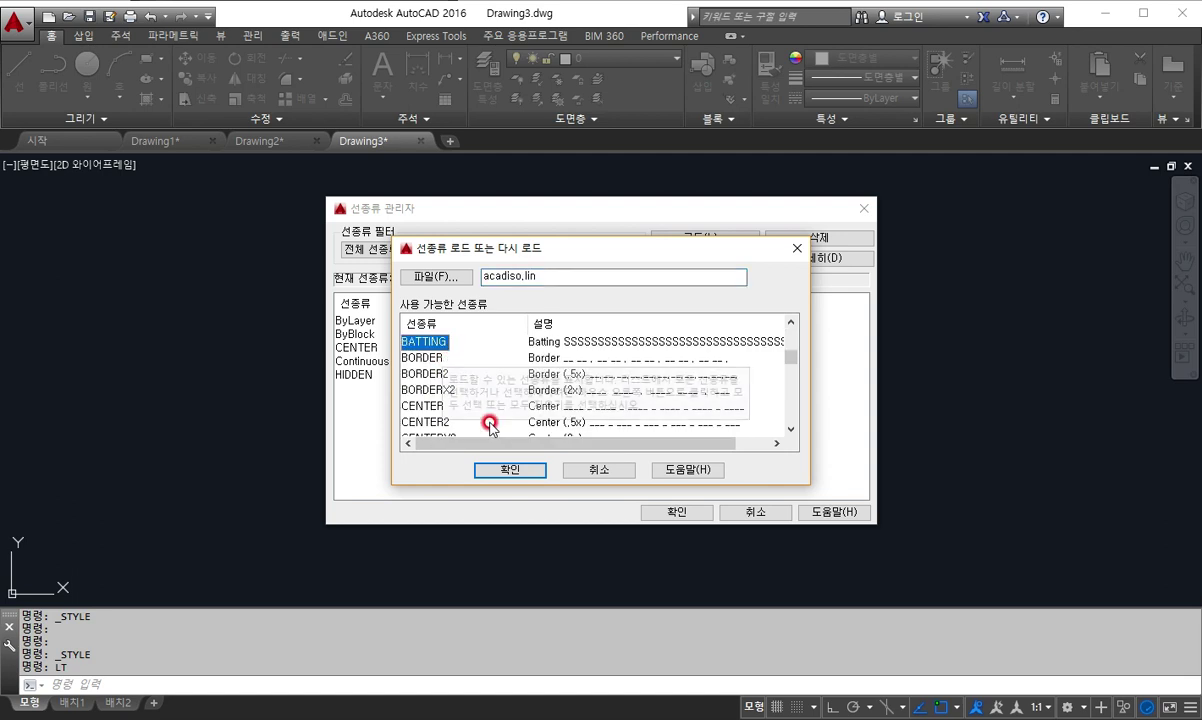
click(494, 467)
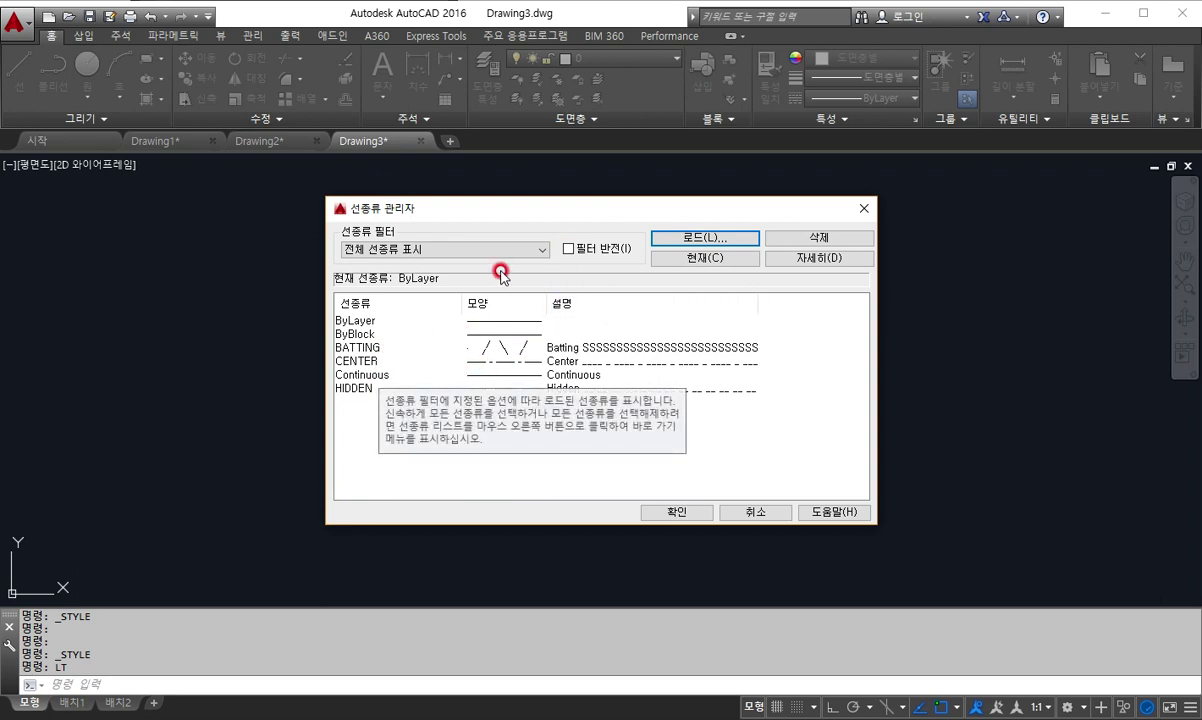
Show linetype details, change Global scale factor from 1.0000 to 15, and confirm with OK
click(345, 347)
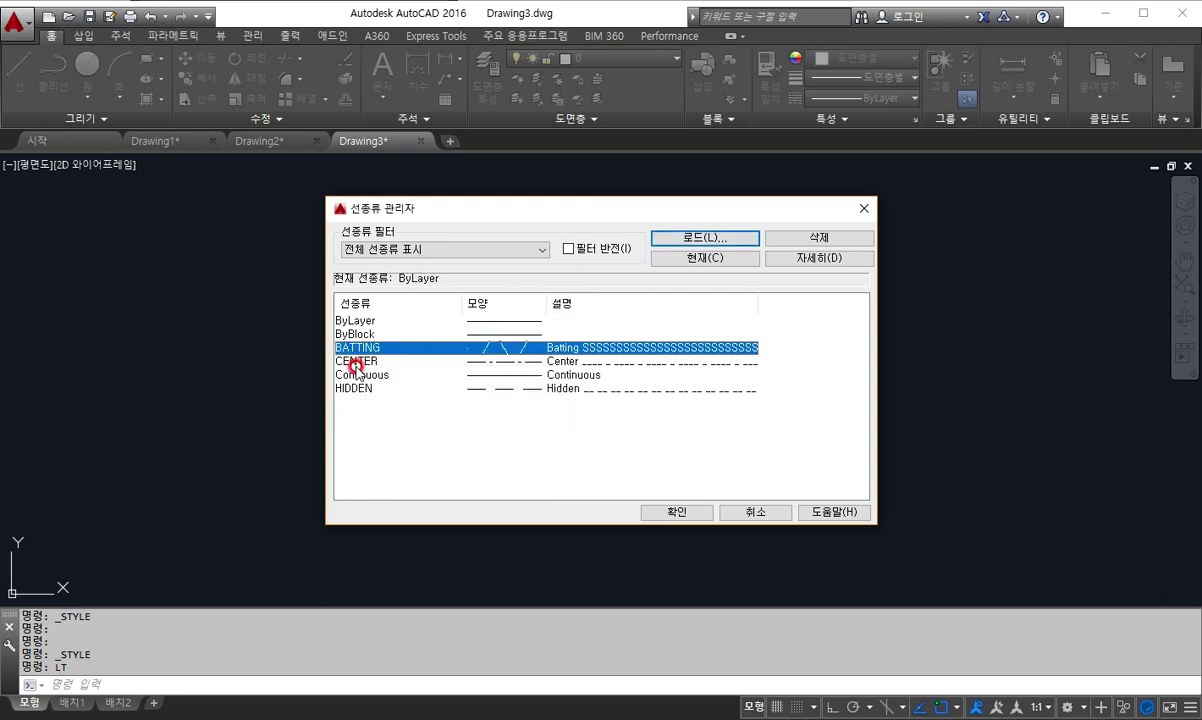
click(352, 361)
click(358, 389)
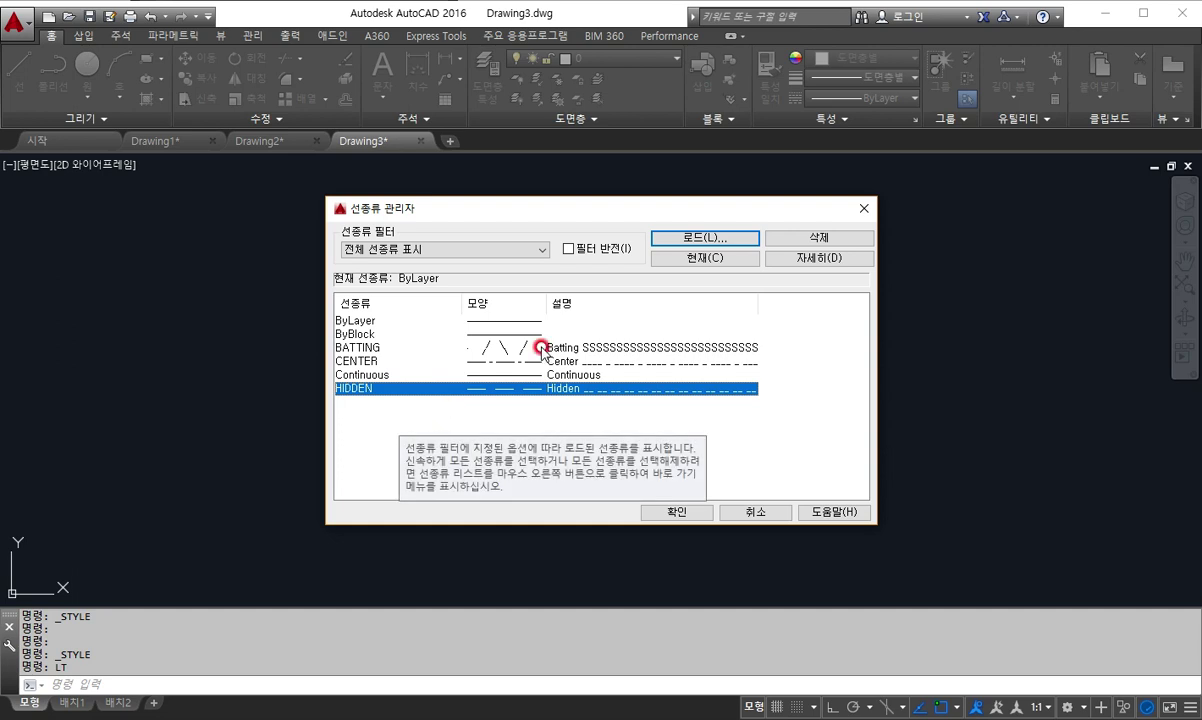
click(836, 261)
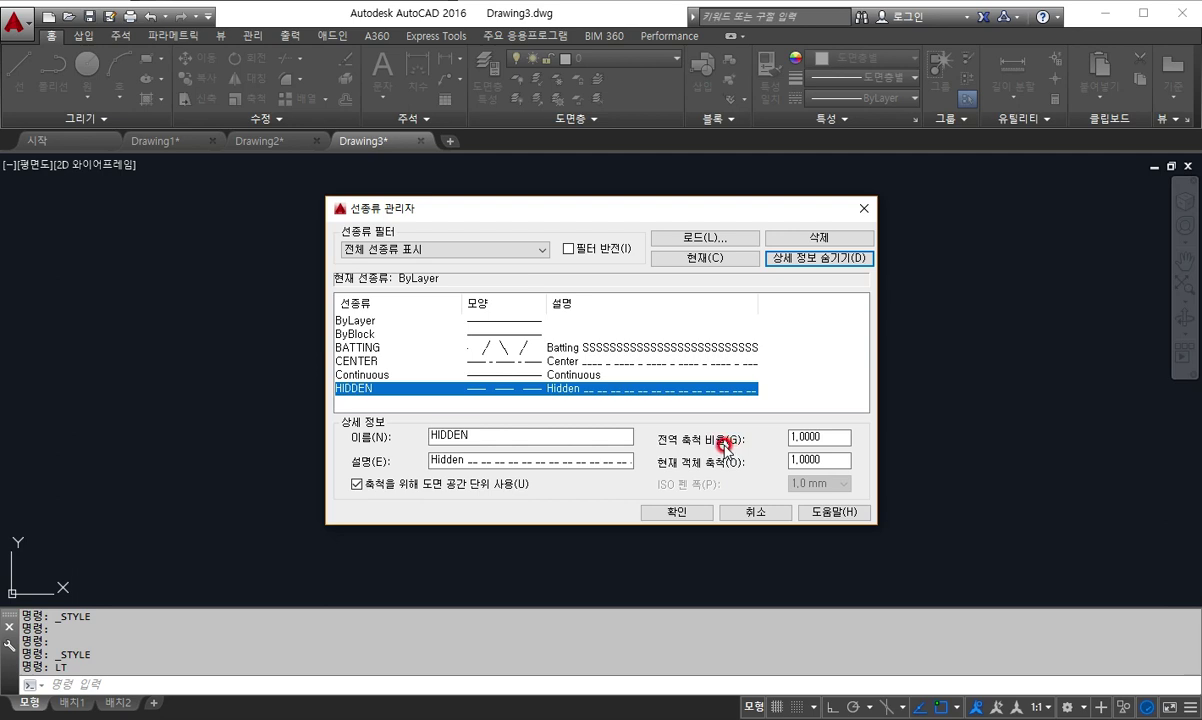
drag(789, 436, 843, 447)
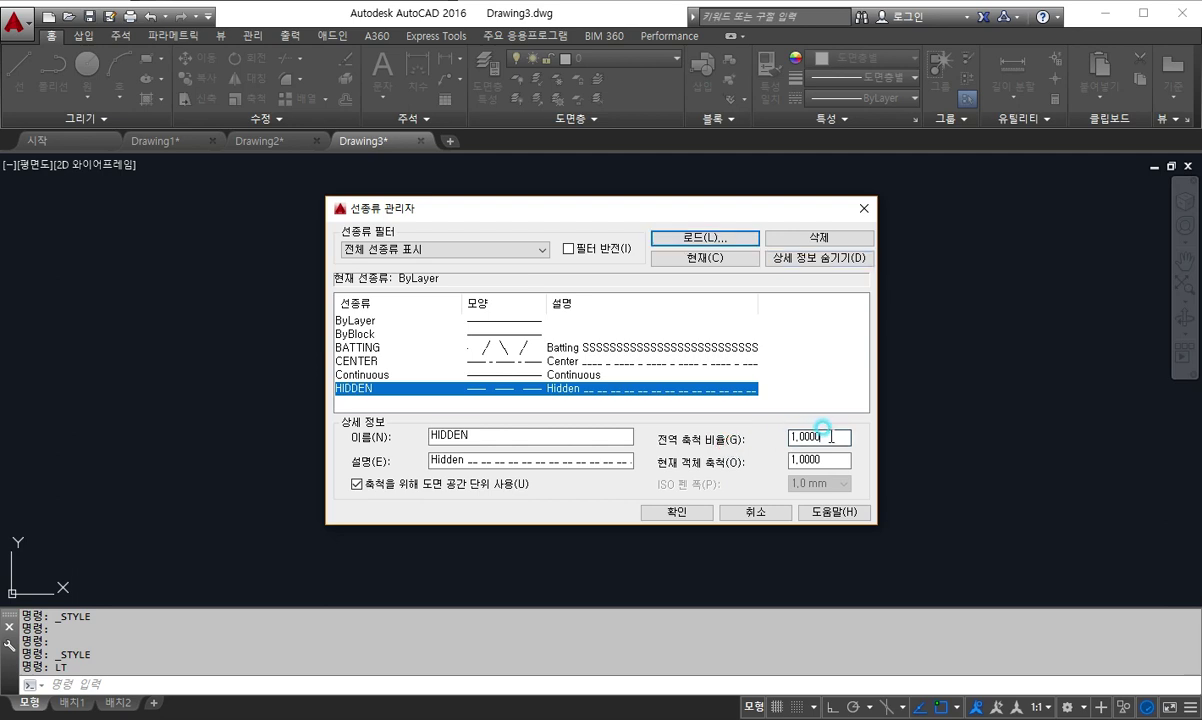
text(15)
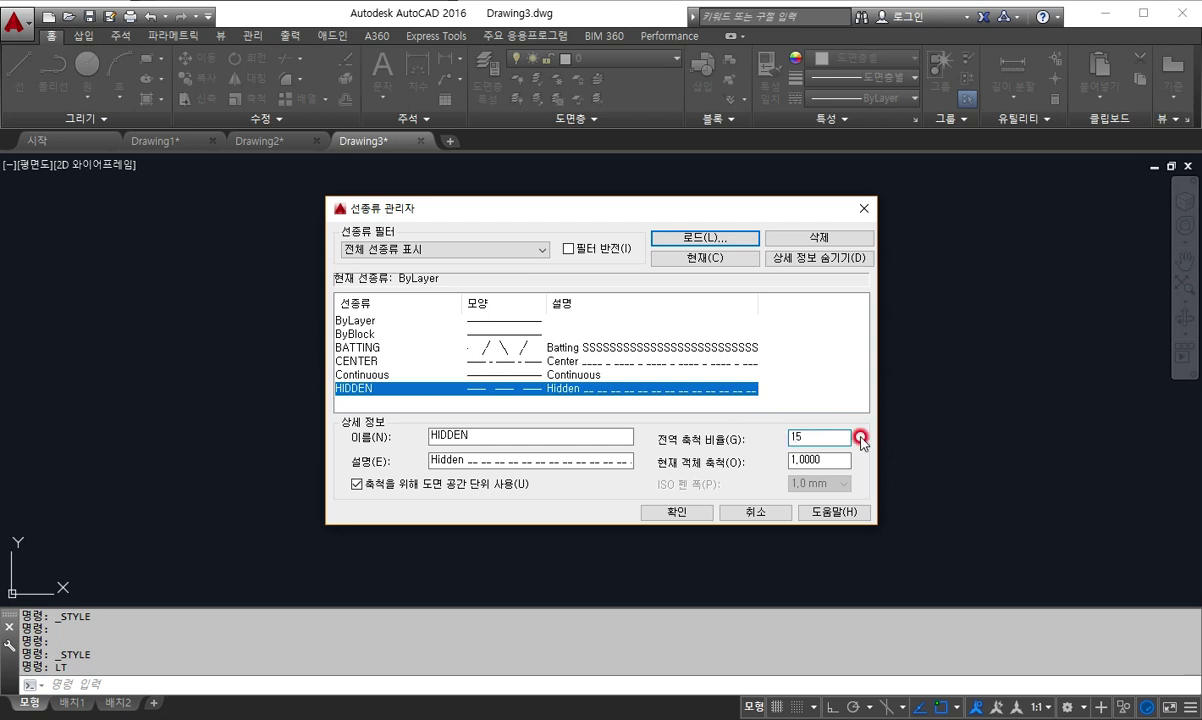
click(515, 350)
click(514, 362)
click(512, 376)
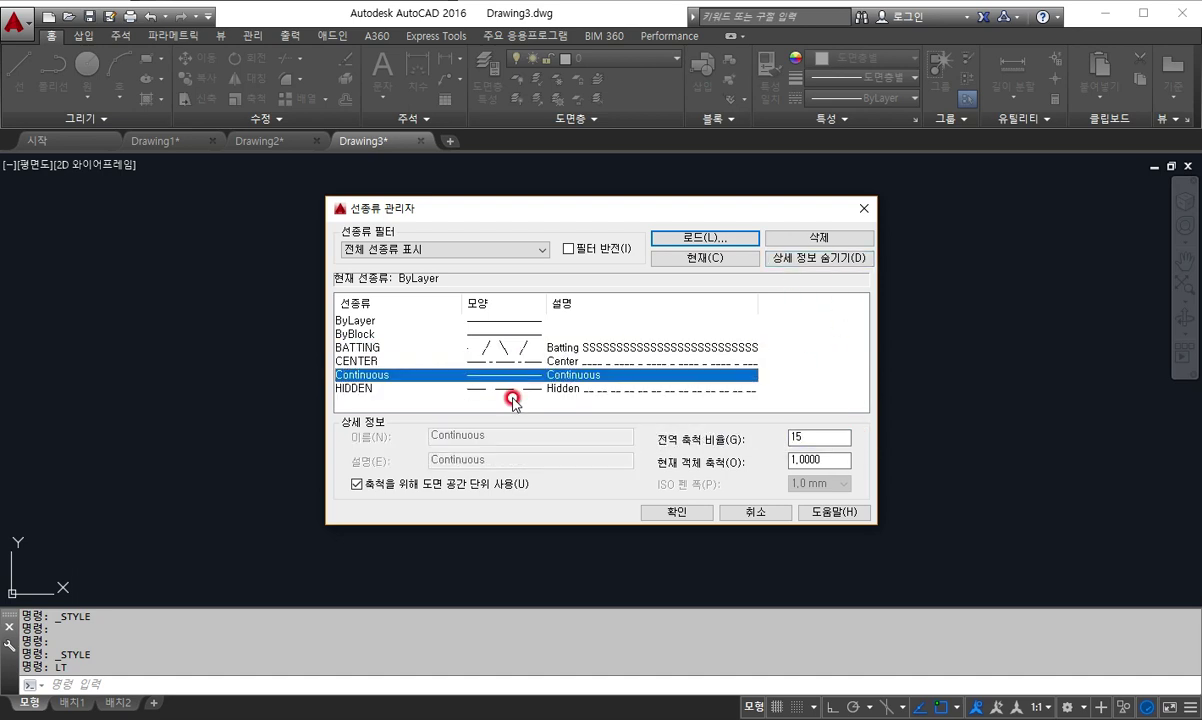
click(672, 514)
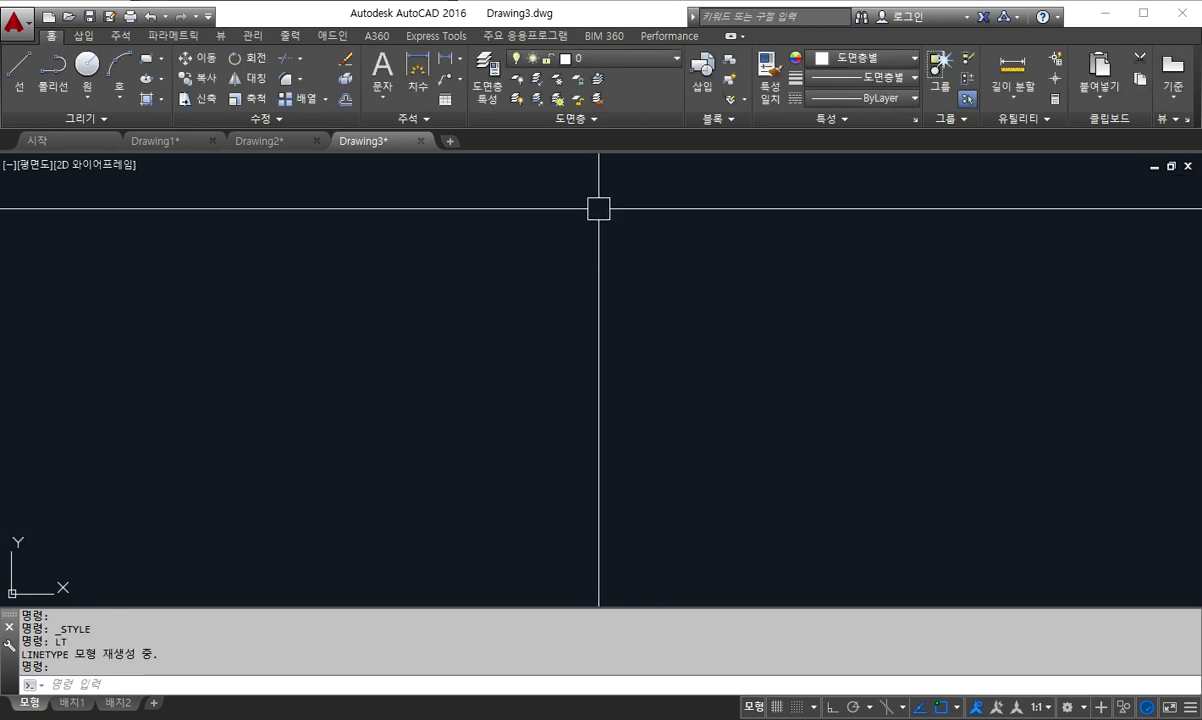
click(455, 141)
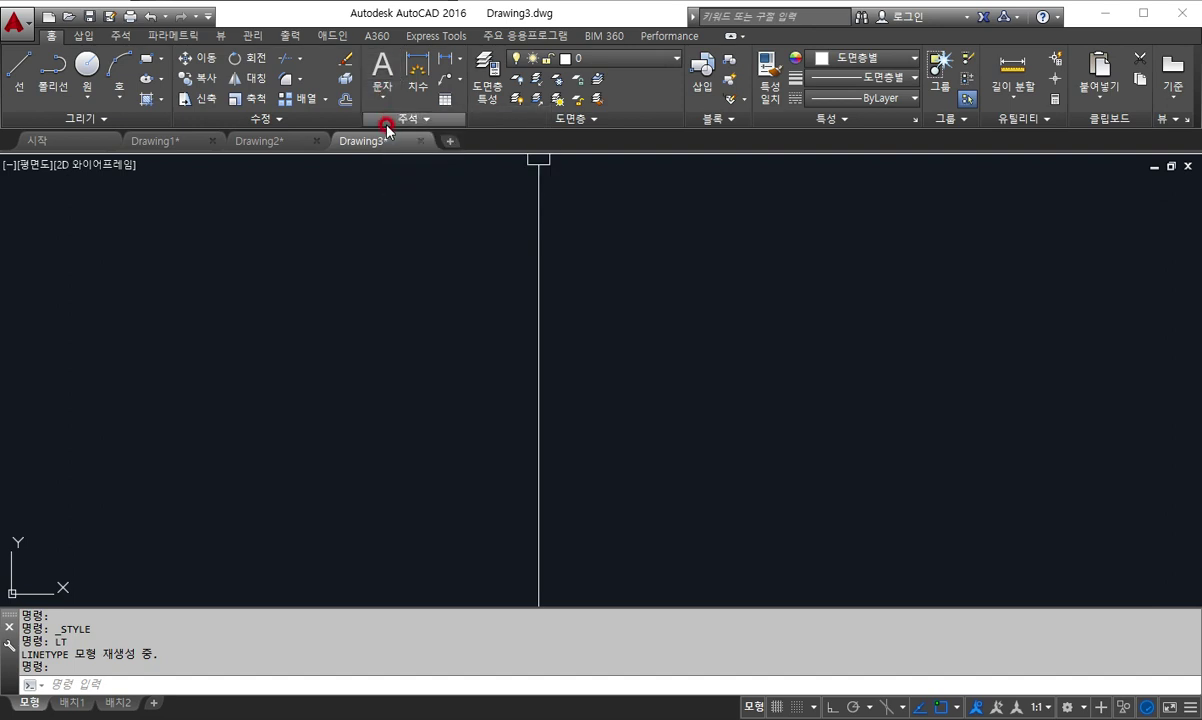
click(391, 121)
click(422, 138)
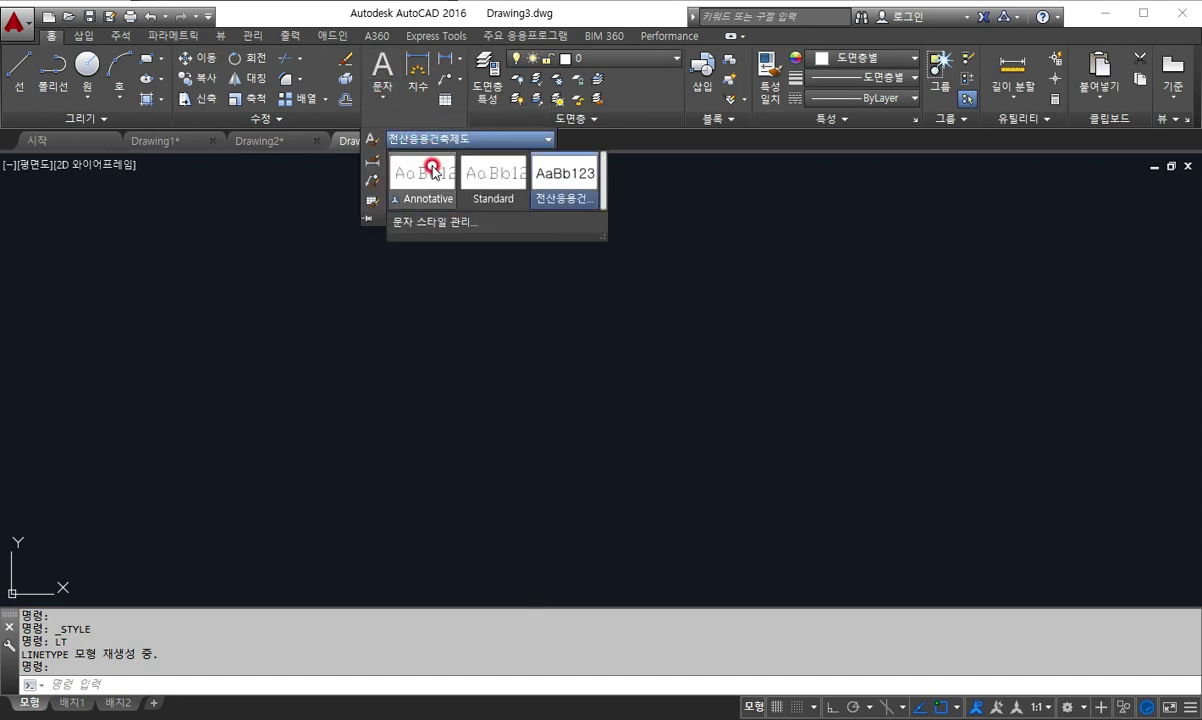
click(577, 188)
click(416, 122)
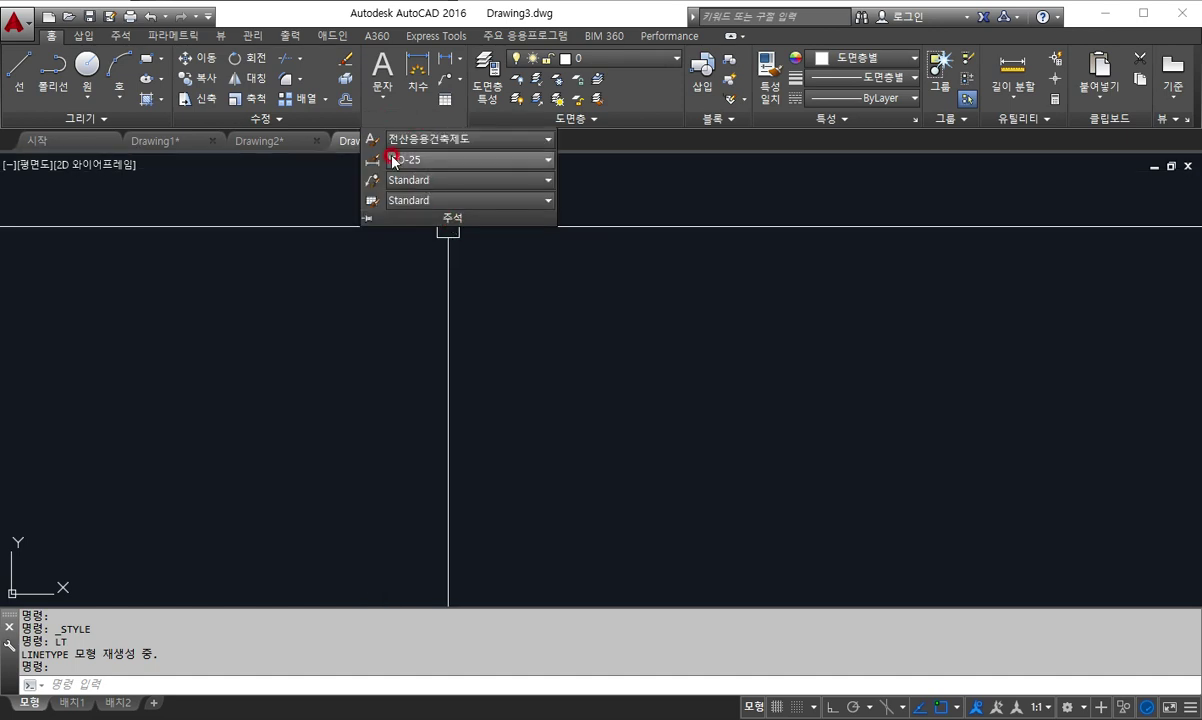
click(408, 142)
click(405, 297)
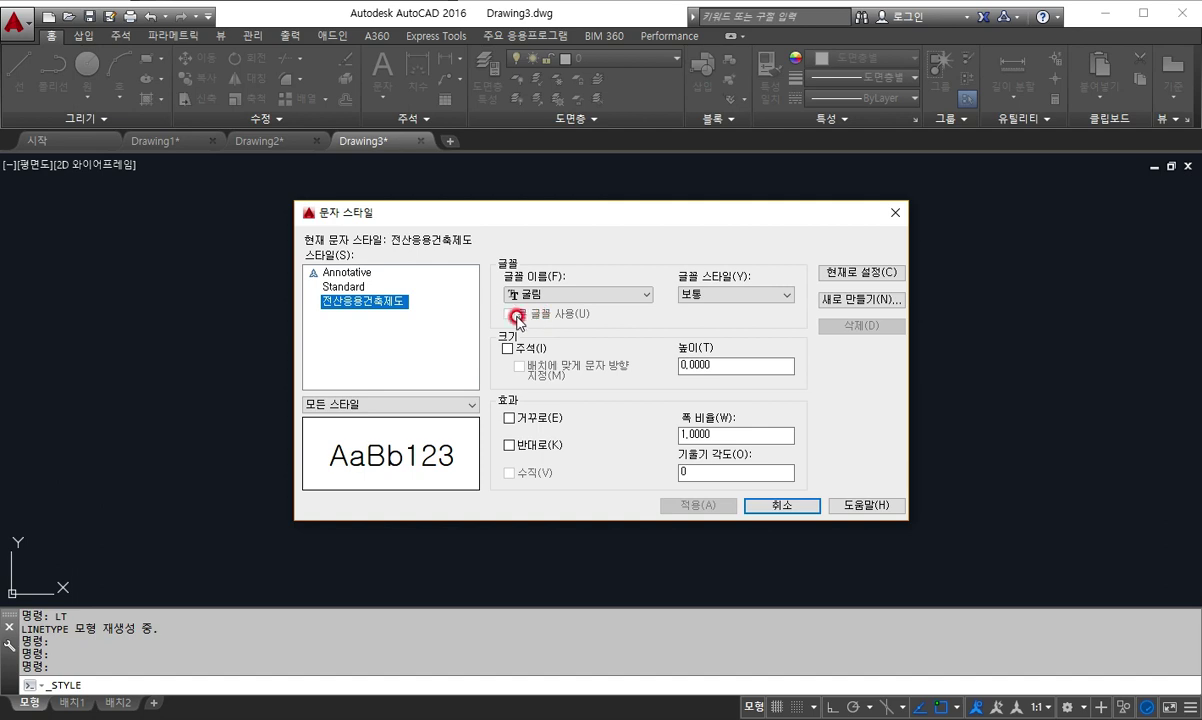
click(682, 364)
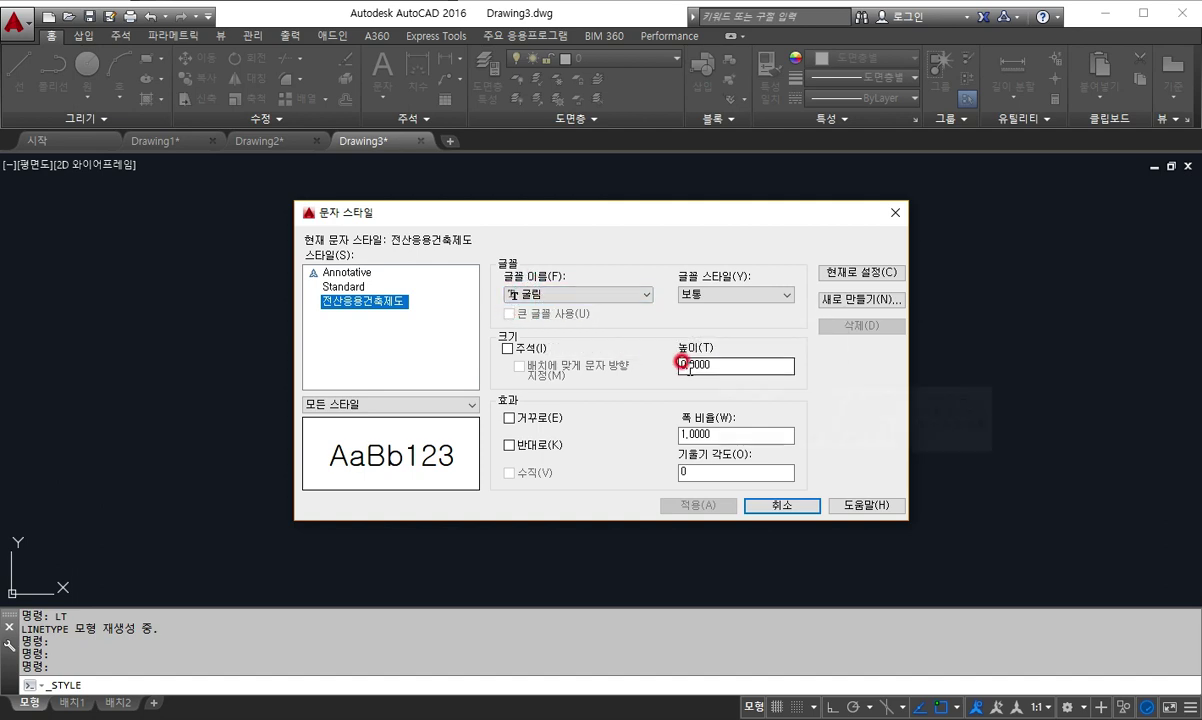
click(770, 499)
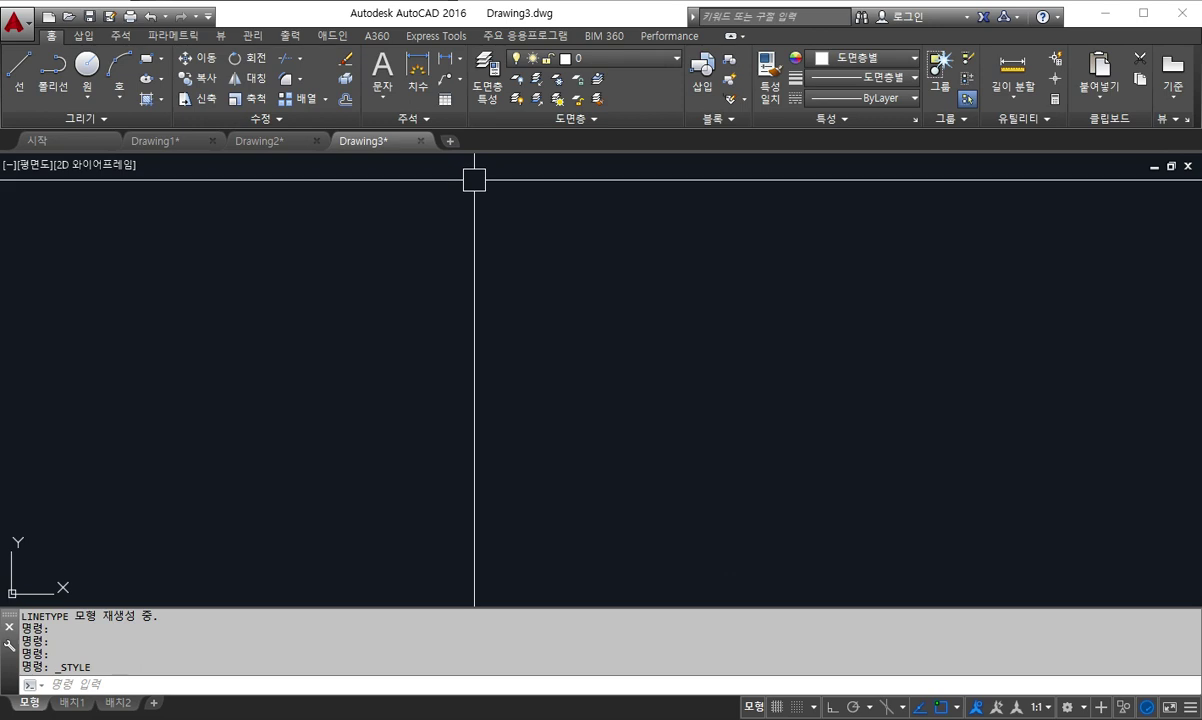
Reopen the Linetype Manager with LT and review BATTING, CENTER and HIDDEN at global scale 15
text(LT)
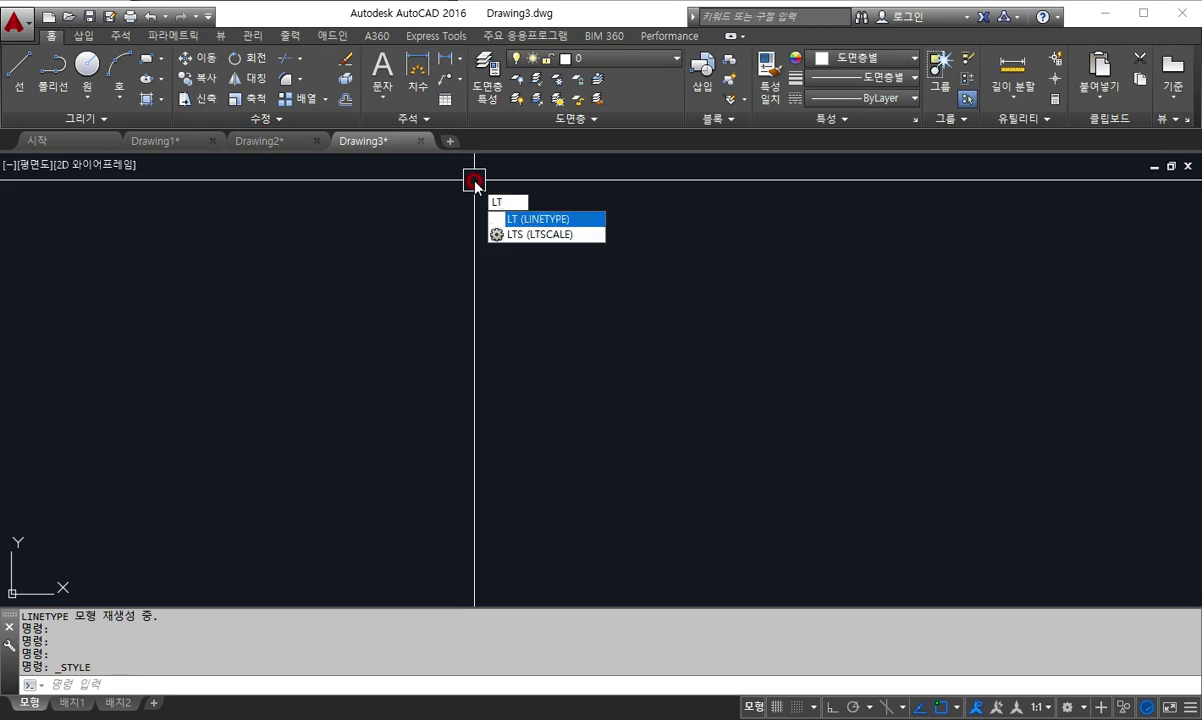
click(537, 221)
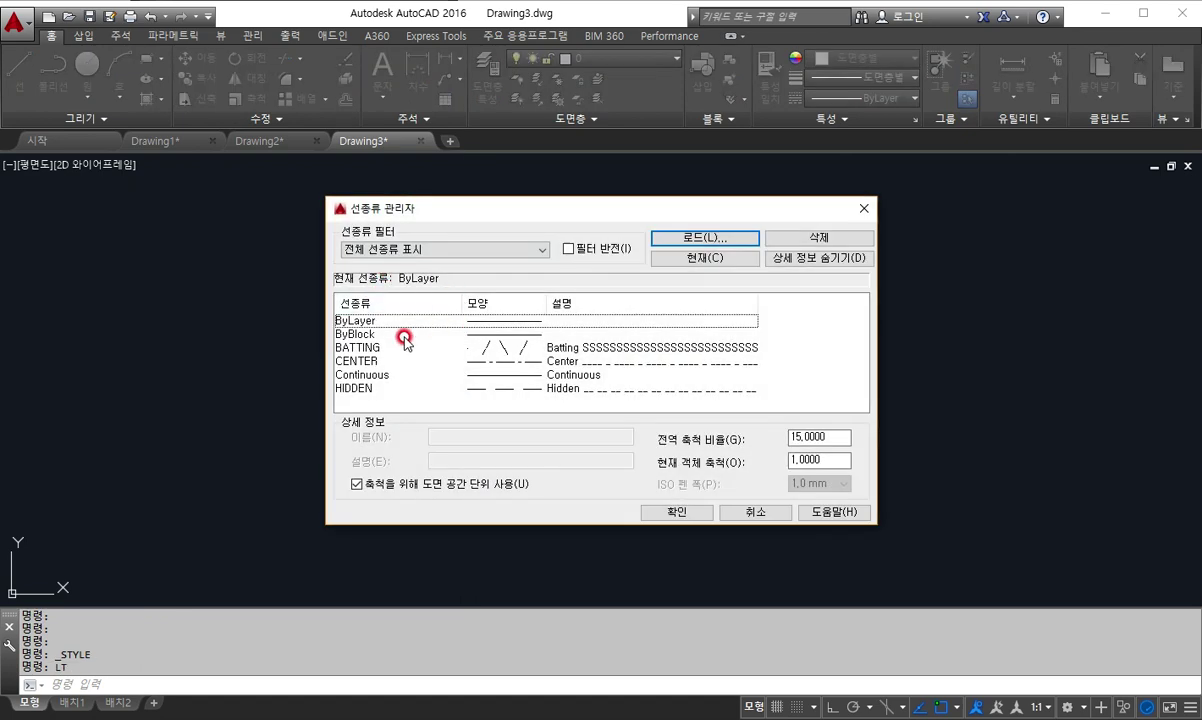
click(364, 350)
click(360, 362)
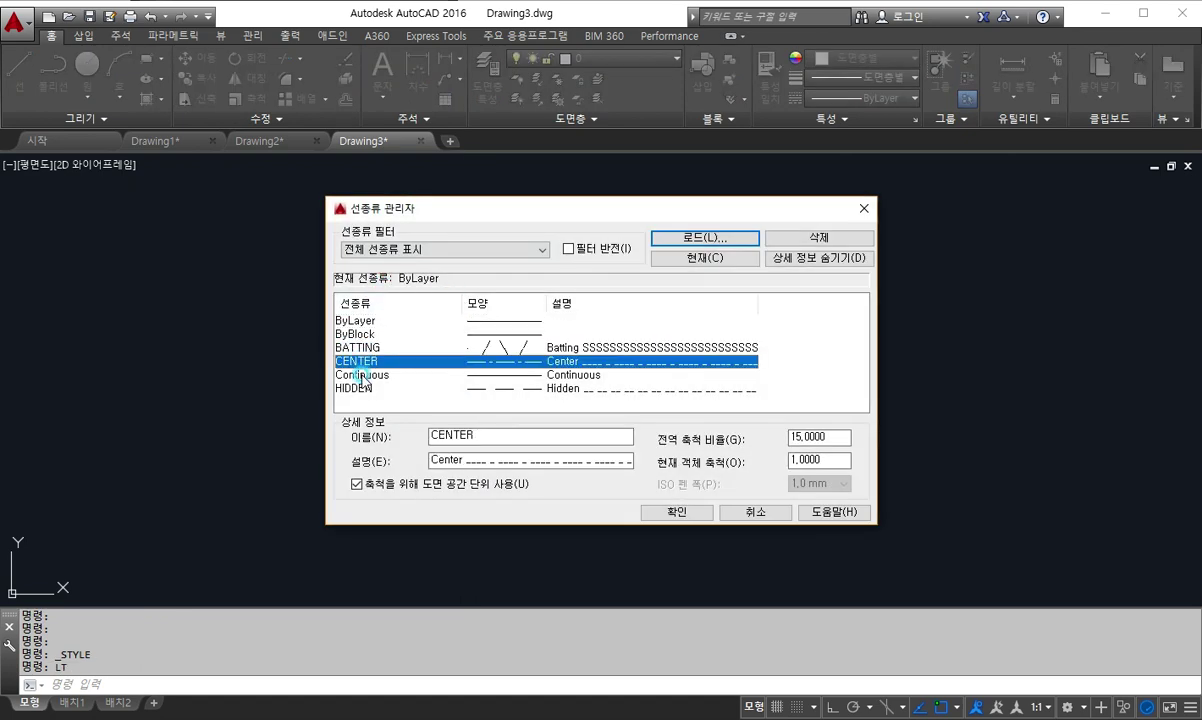
click(345, 386)
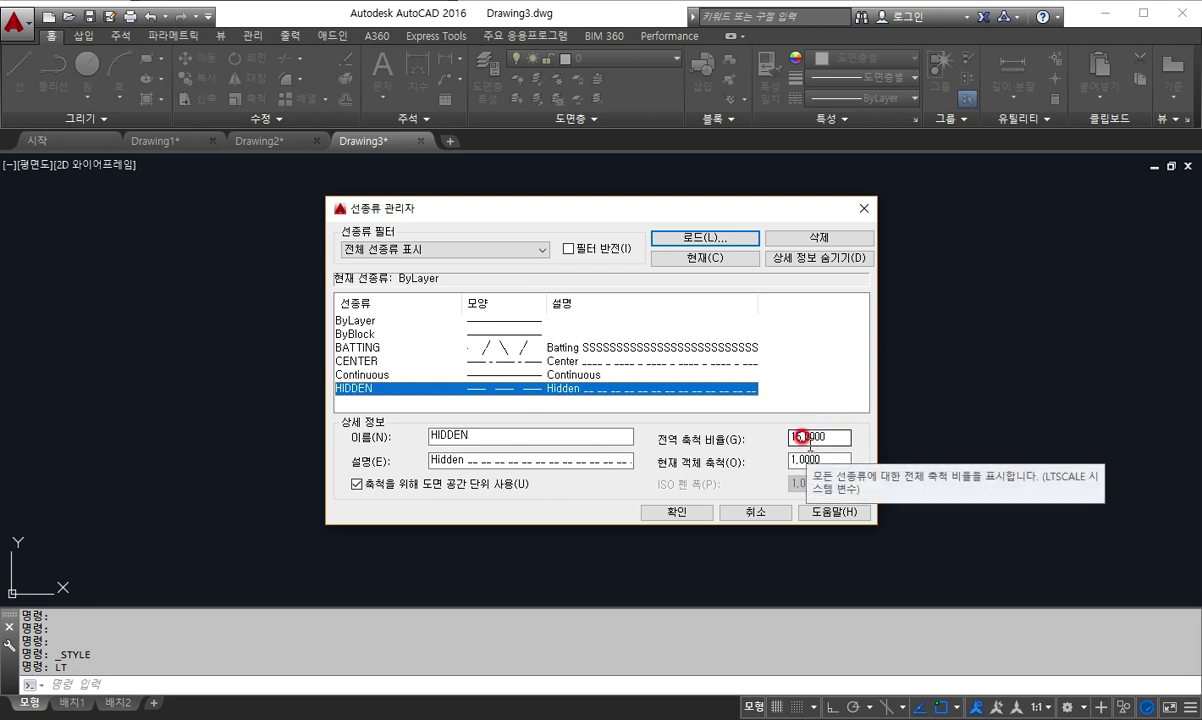
click(672, 512)
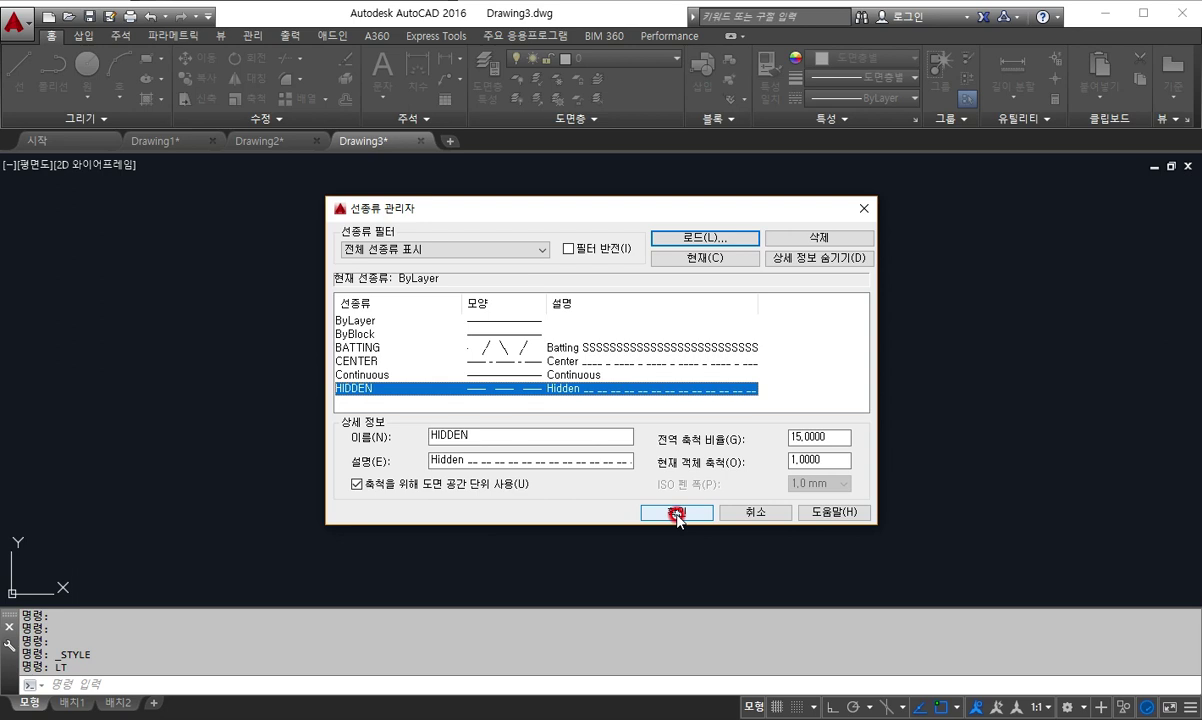
Close the Linetype Manager and open the Layer Properties Manager showing only layer 0
click(676, 513)
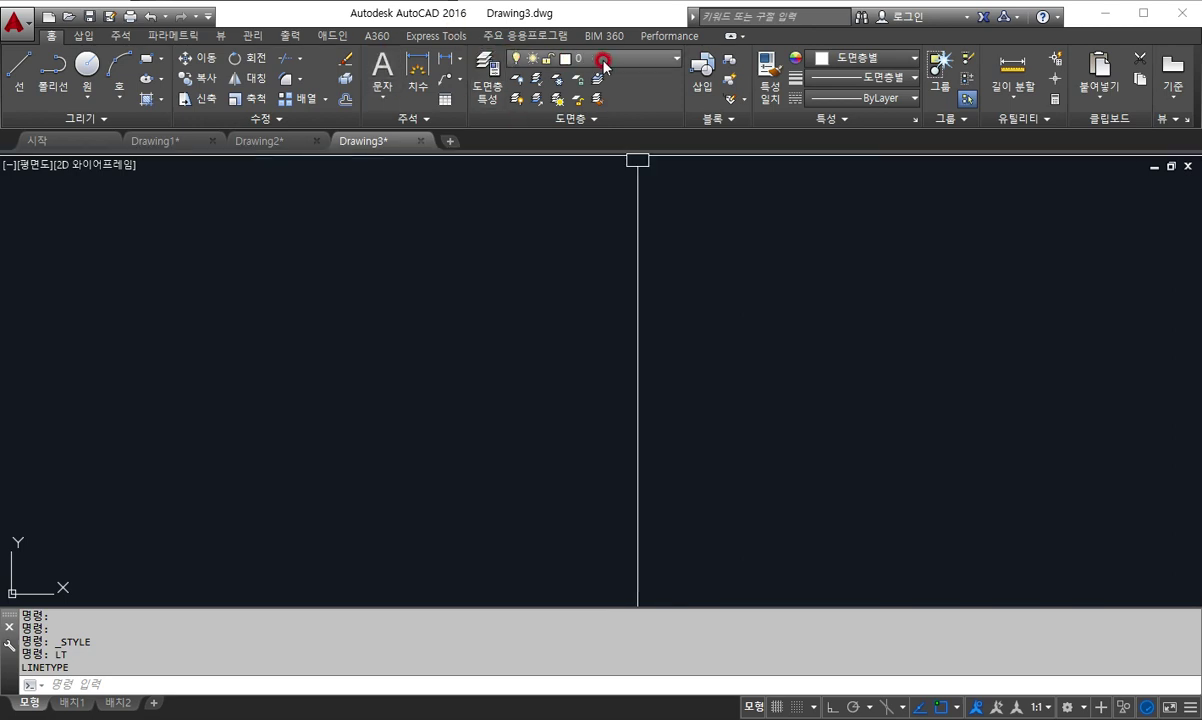
click(484, 97)
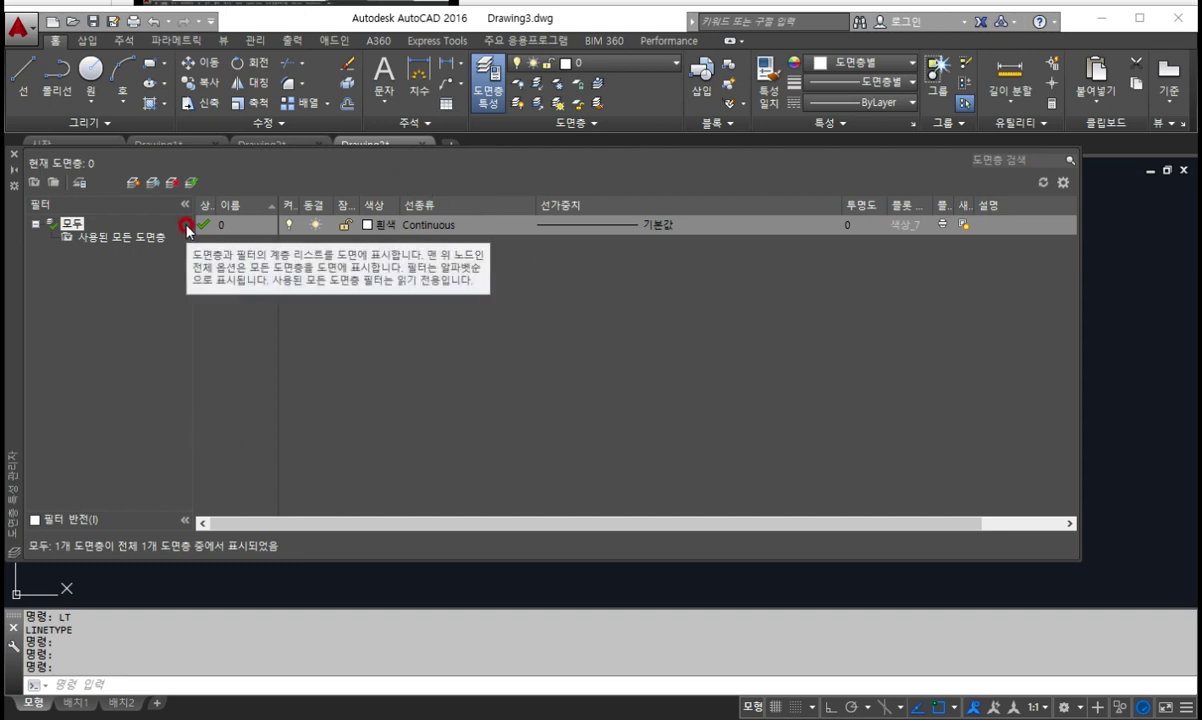
Create six new layers, 도면층1 through 도면층6, in the Layer Properties Manager
click(131, 184)
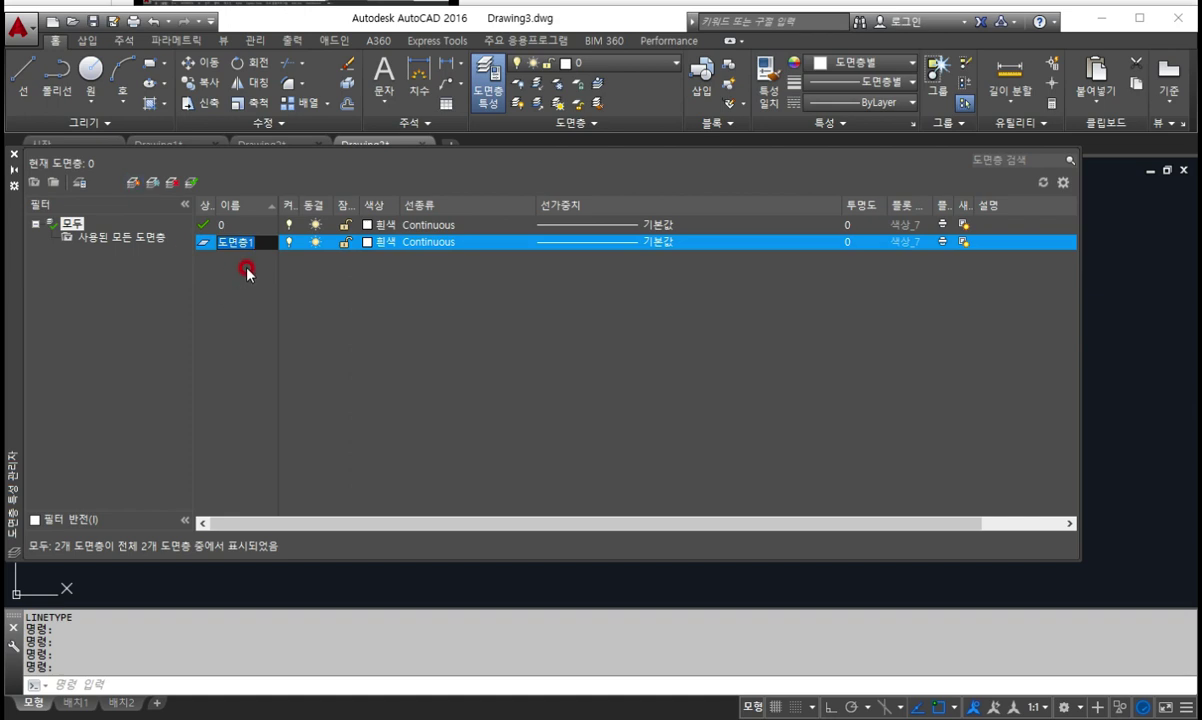
click(131, 184)
click(129, 184)
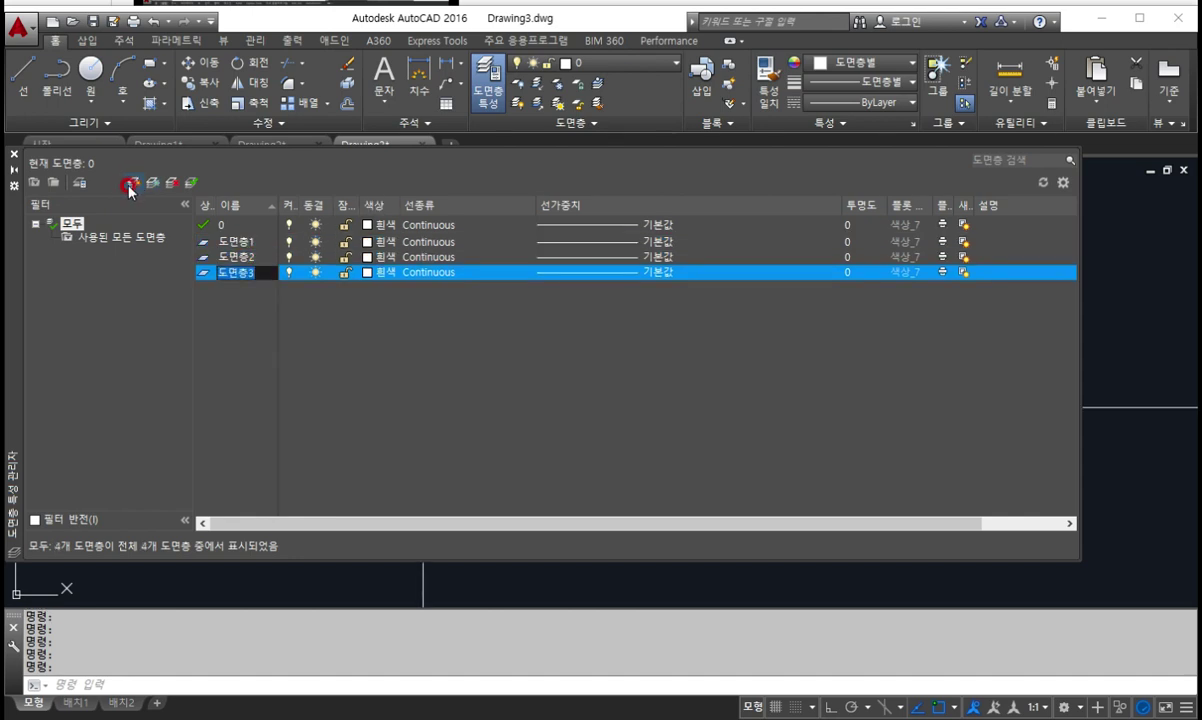
click(129, 184)
click(129, 184)
click(128, 185)
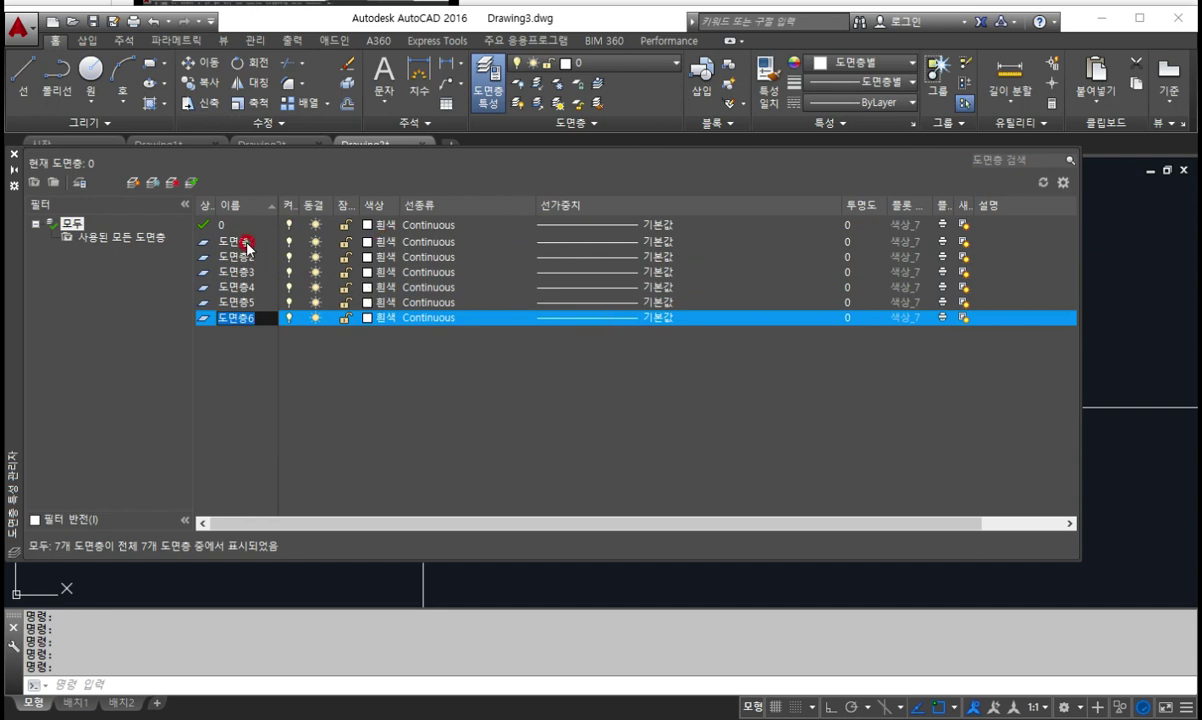
click(247, 243)
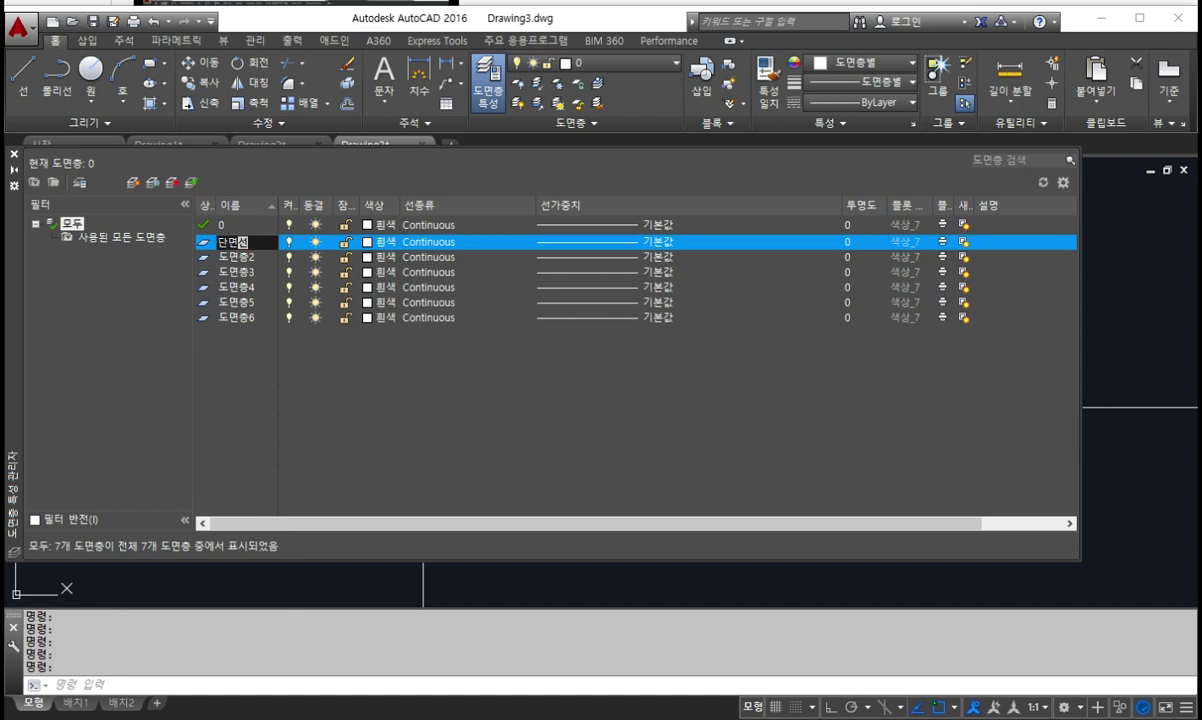
Rename layer 도면층1 to 단면선 with yellow colour and a 0.40 mm lineweight
click(382, 245)
click(528, 418)
click(517, 416)
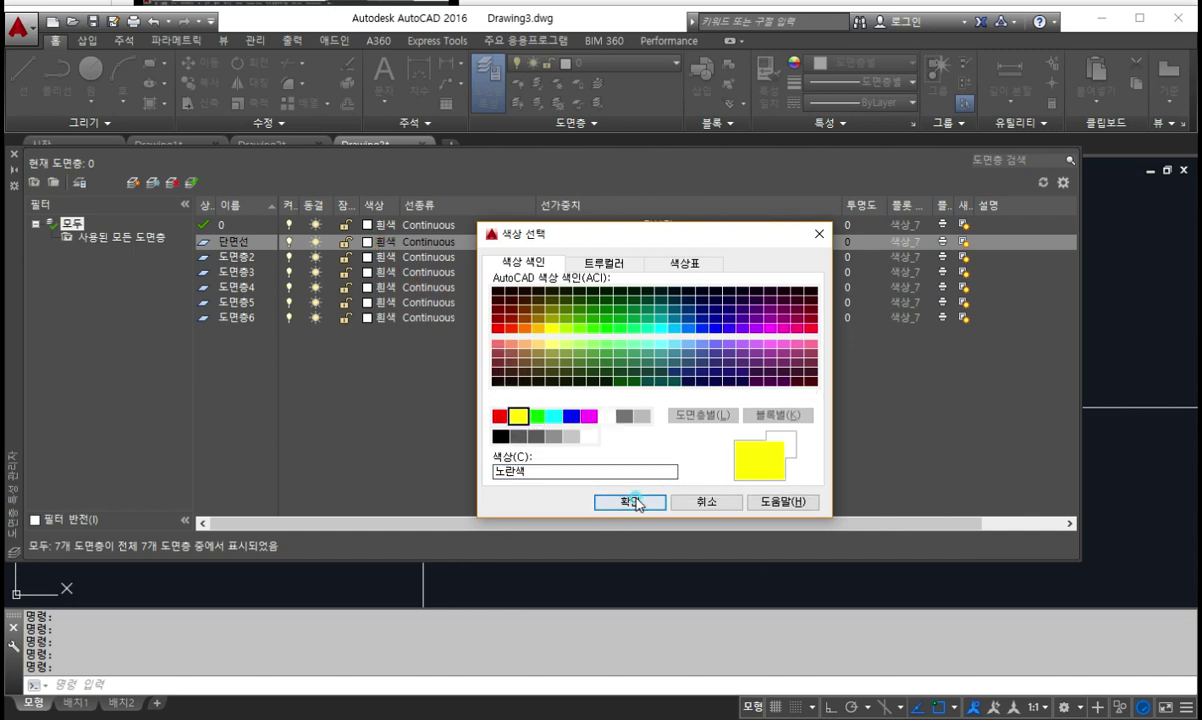
click(629, 501)
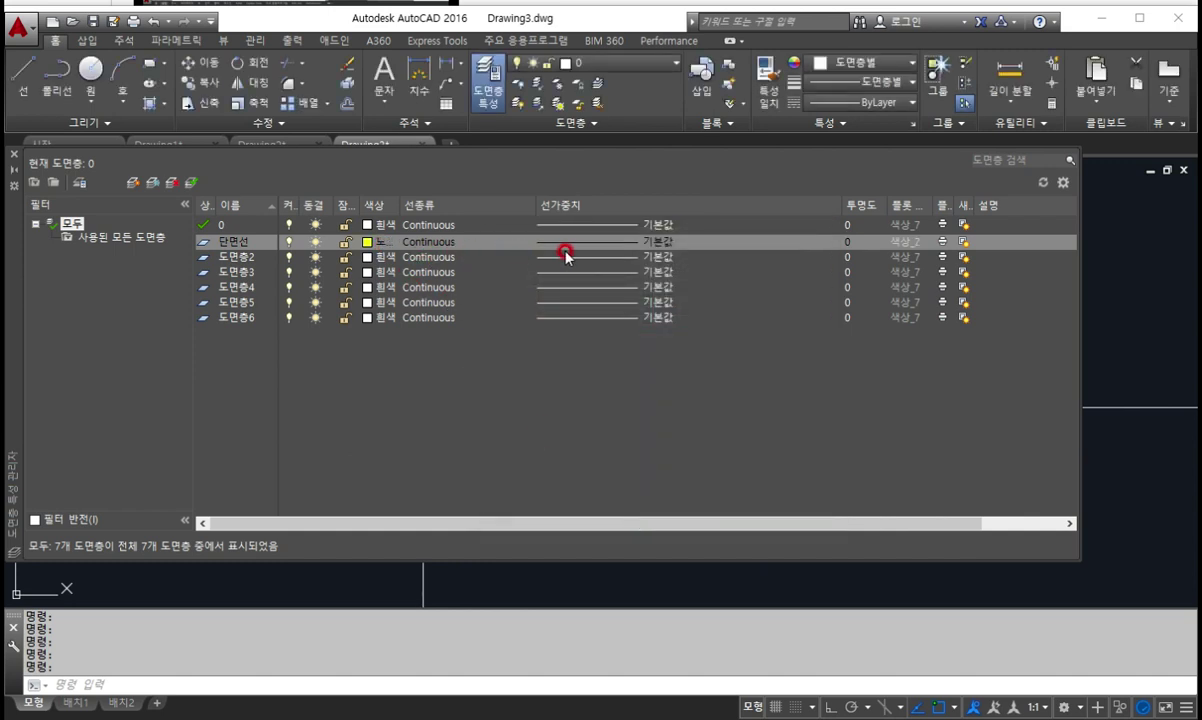
click(629, 244)
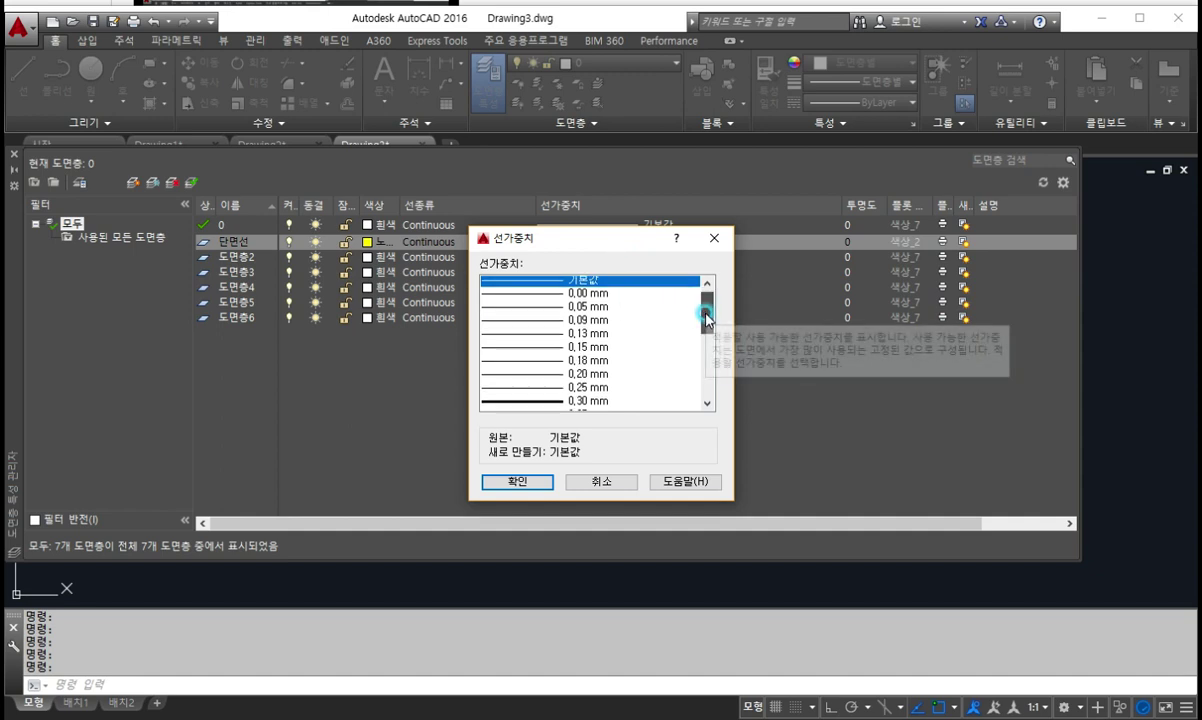
scroll(703, 330, down, 3)
click(588, 310)
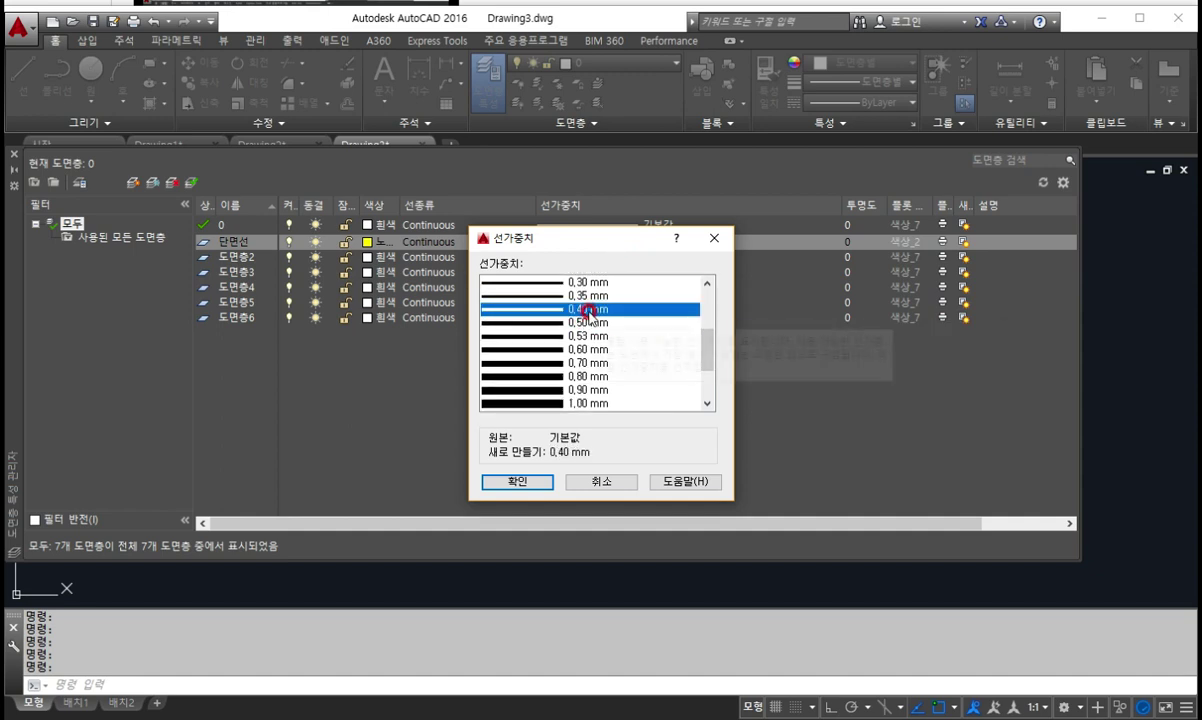
click(520, 482)
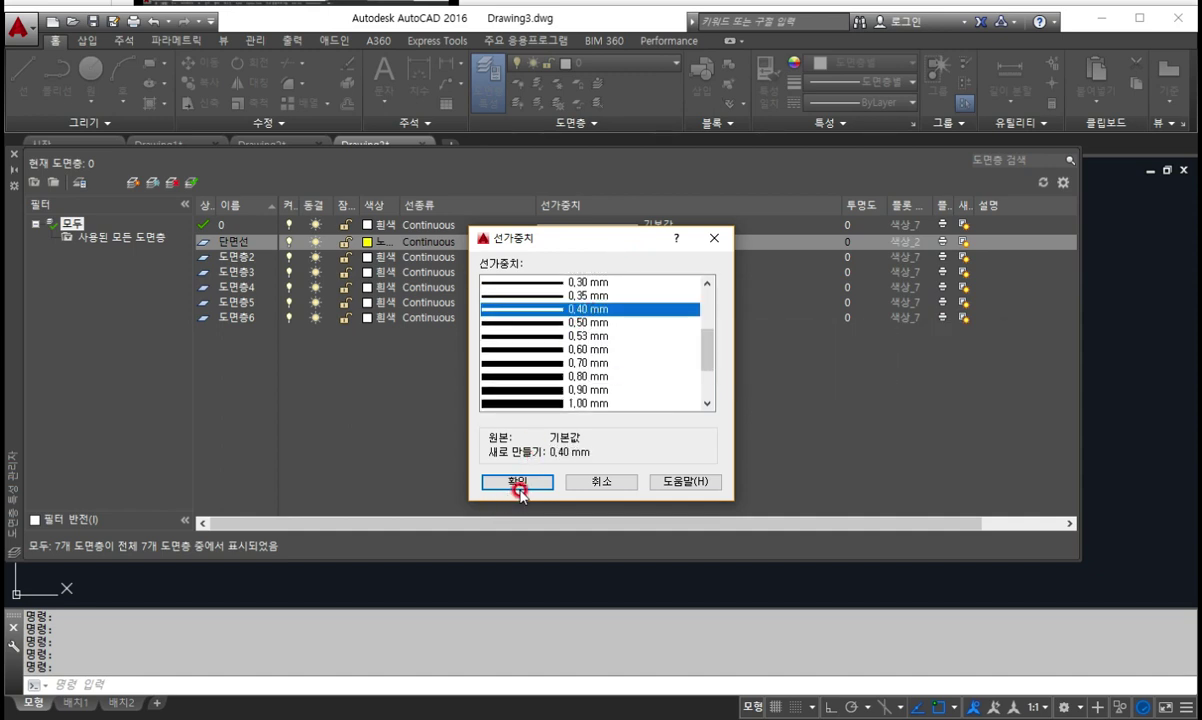
click(238, 258)
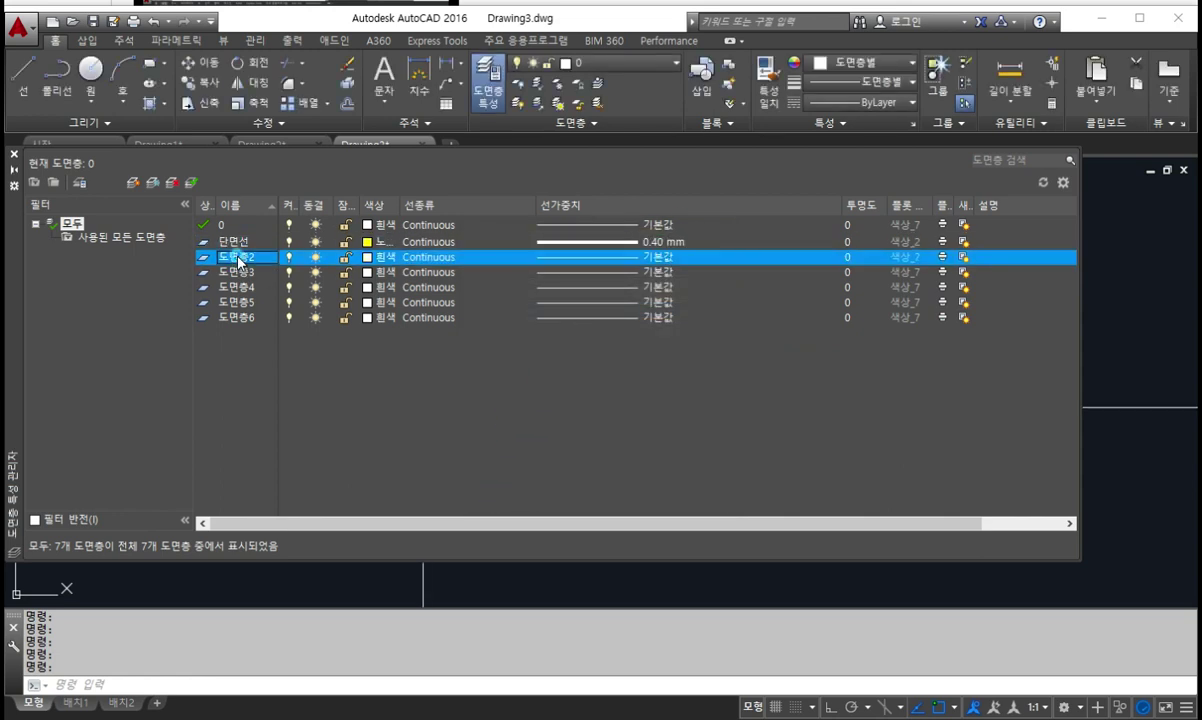
Set 도면층2 current and rename it 마감선, with green (3) colour and 0.20 mm lineweight
double_click(248, 258)
click(248, 259)
text(마가)
click(379, 257)
click(537, 417)
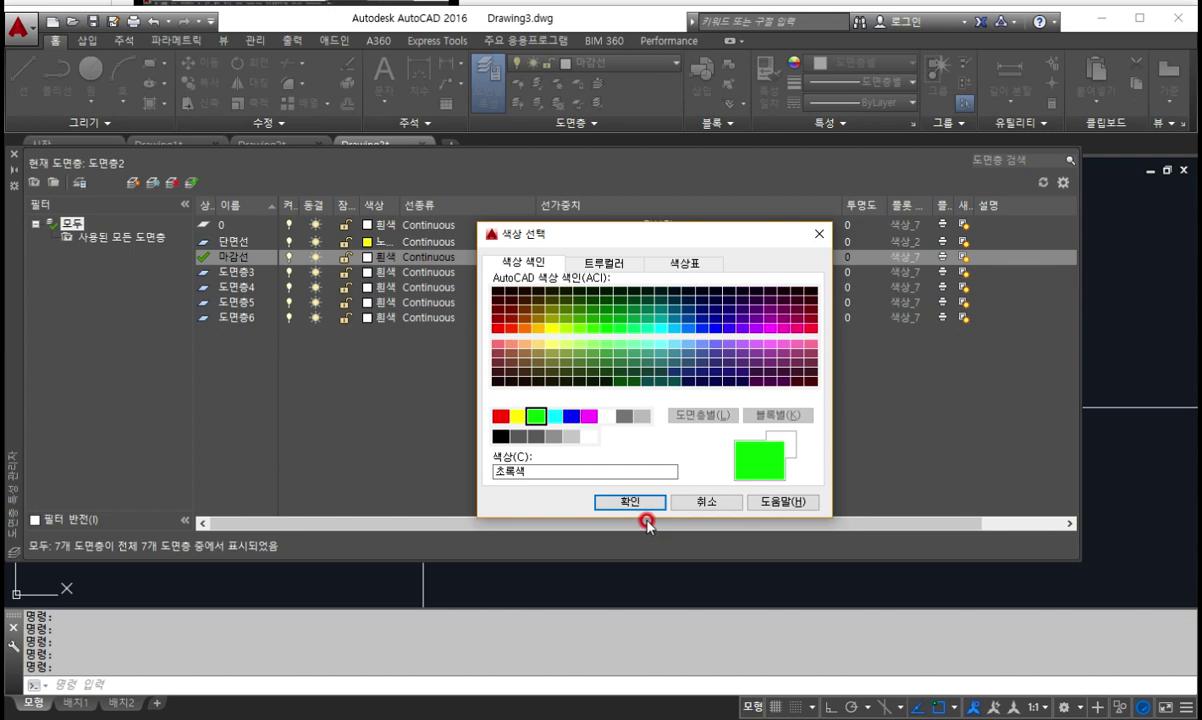
click(626, 500)
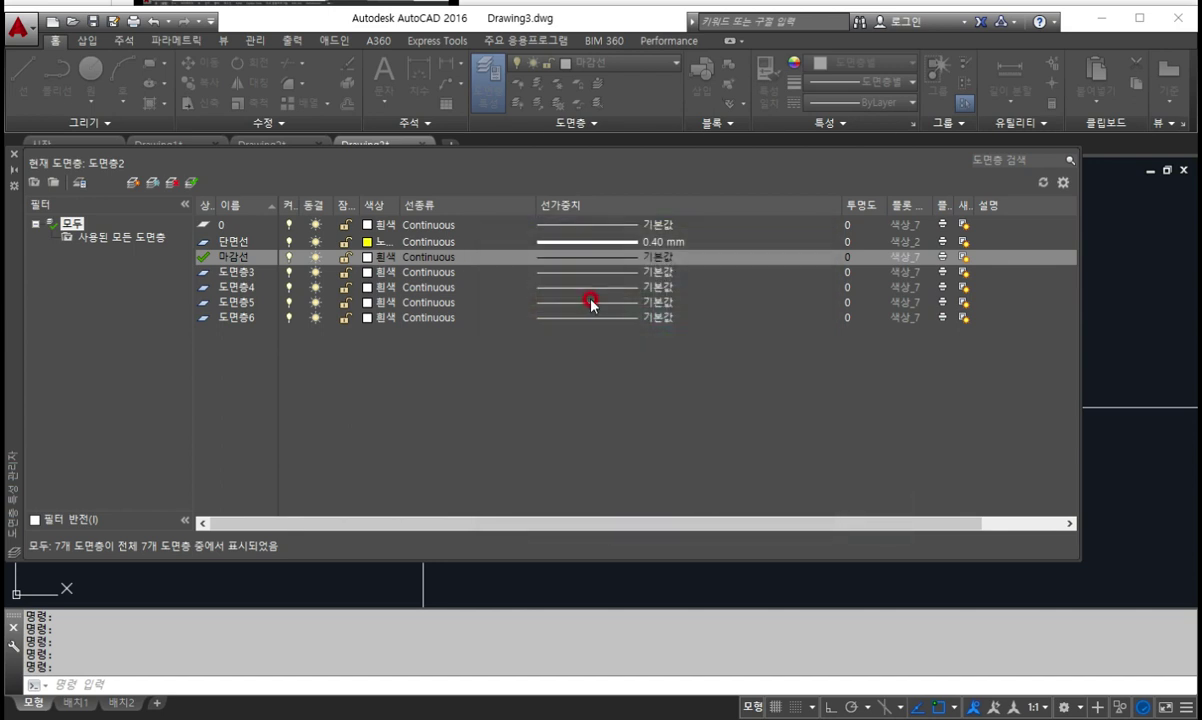
click(625, 257)
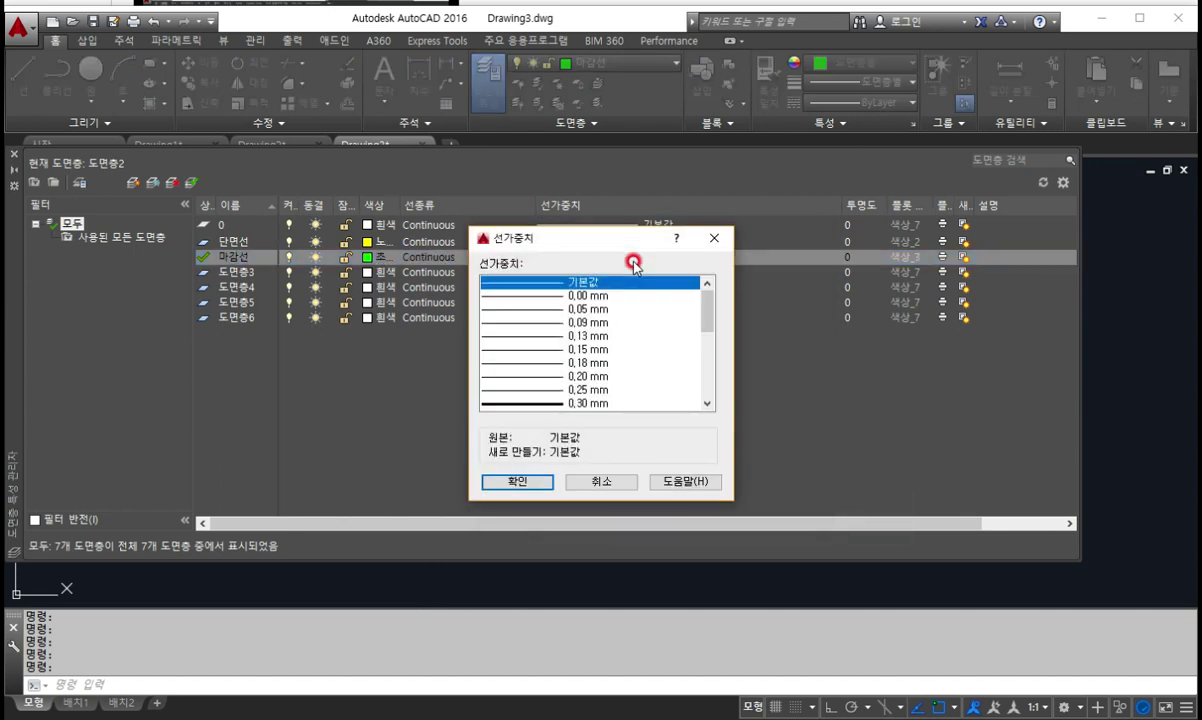
click(573, 376)
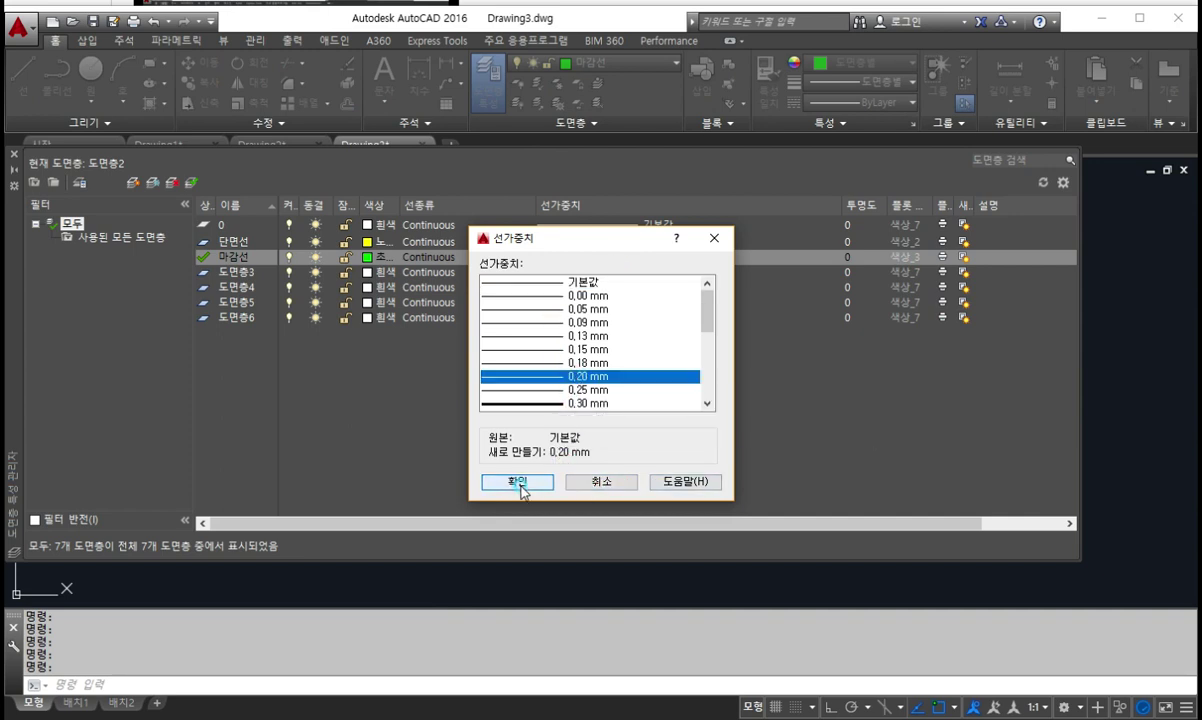
click(518, 482)
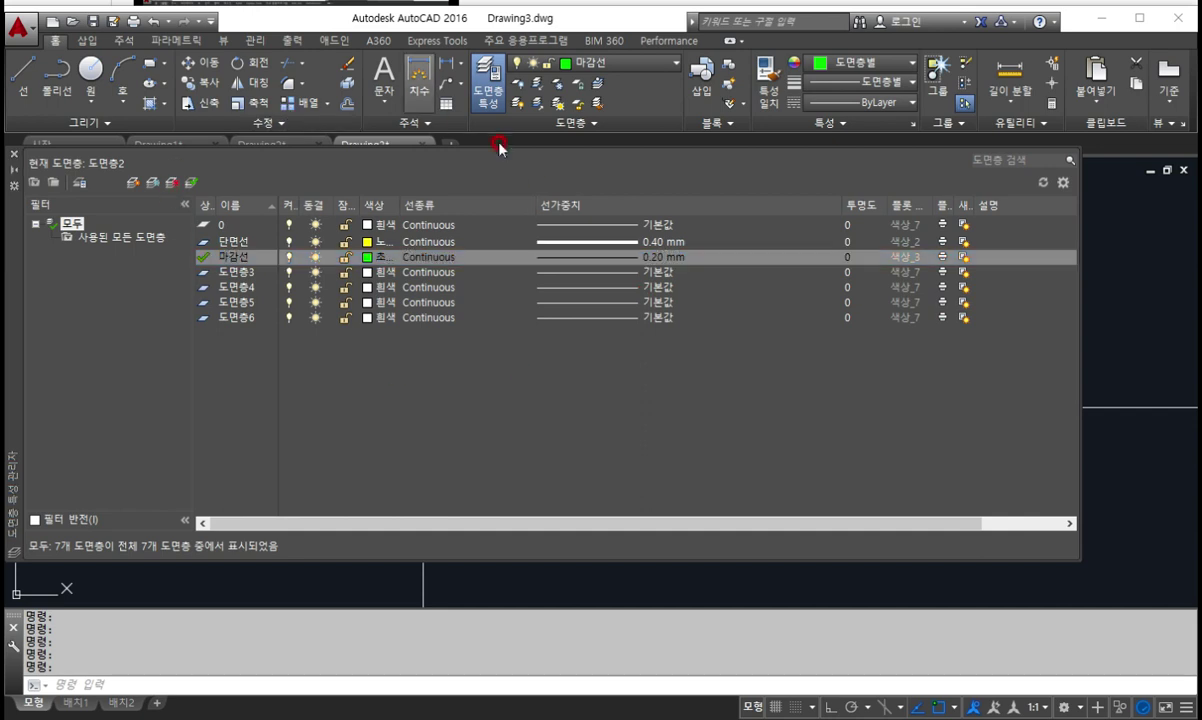
click(202, 276)
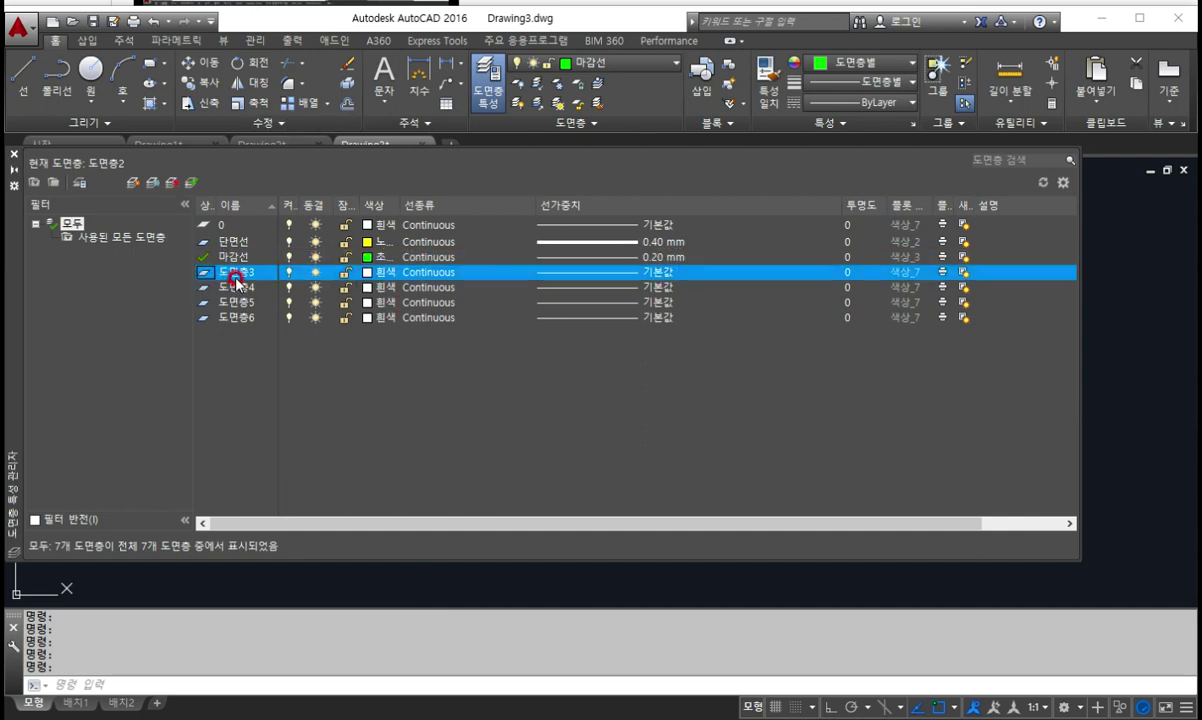
Make 도면층3 the current layer and rename it 입면선
click(246, 276)
double_click(245, 276)
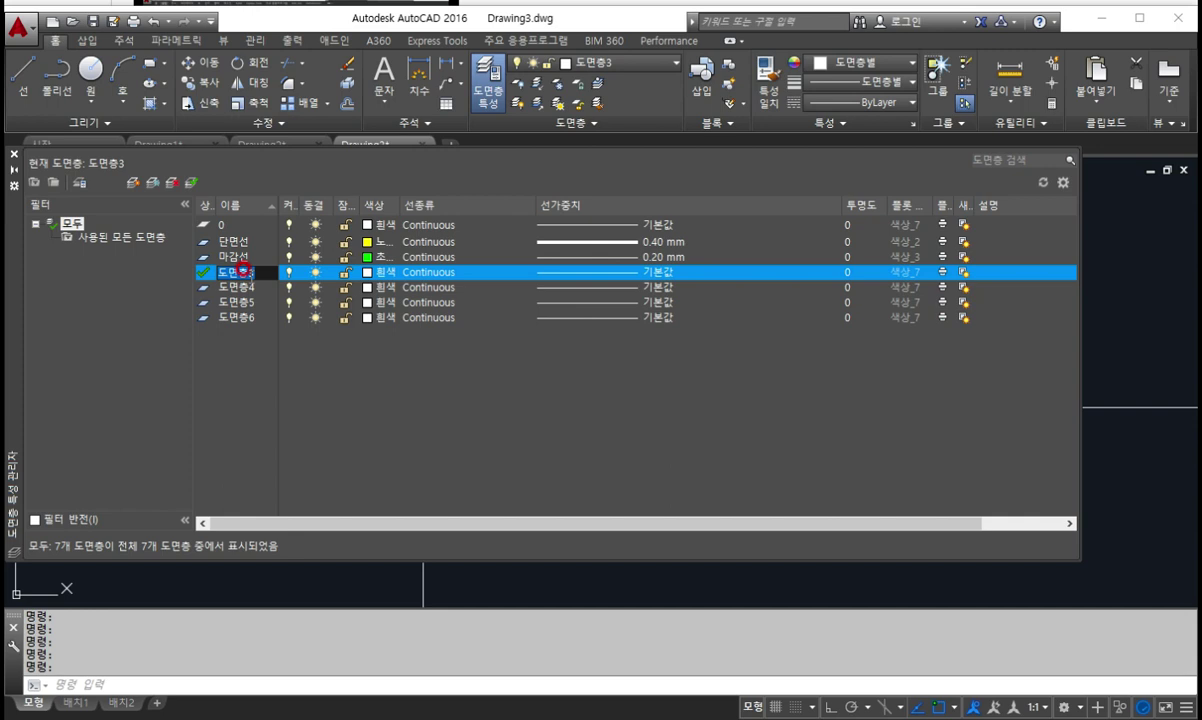
text(ㅁ)
Give 입면선 a cyan colour and a 0.30 mm lineweight
click(367, 272)
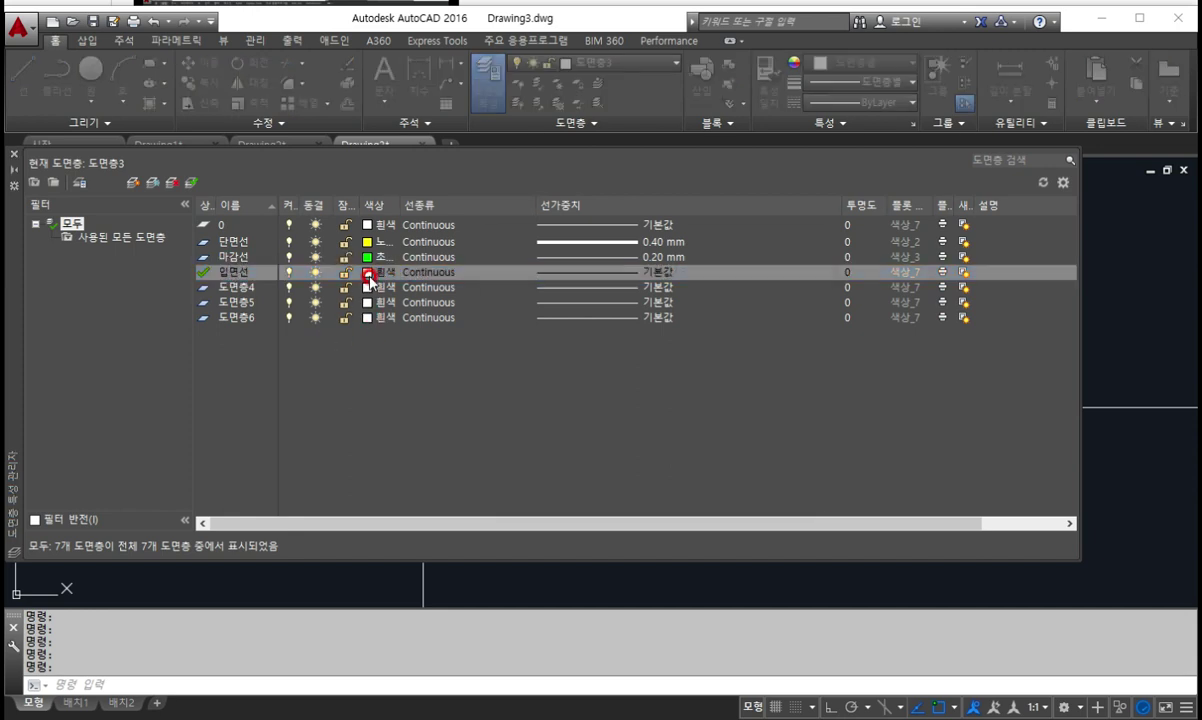
click(553, 416)
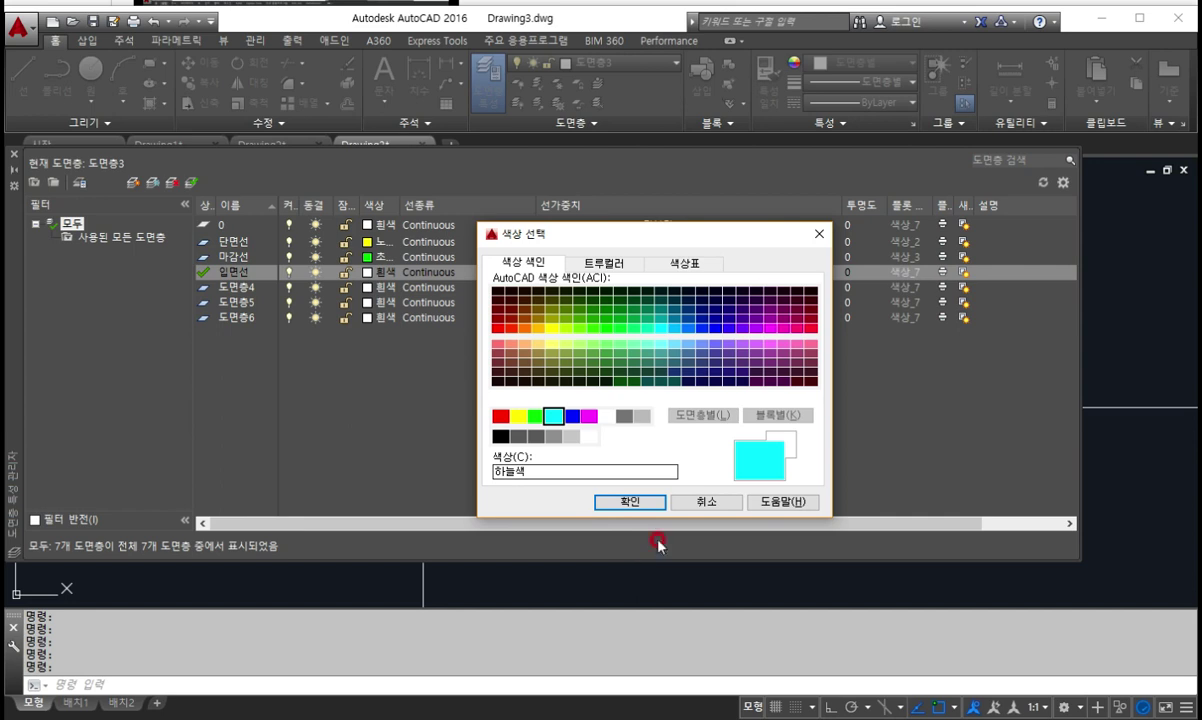
click(636, 502)
click(606, 271)
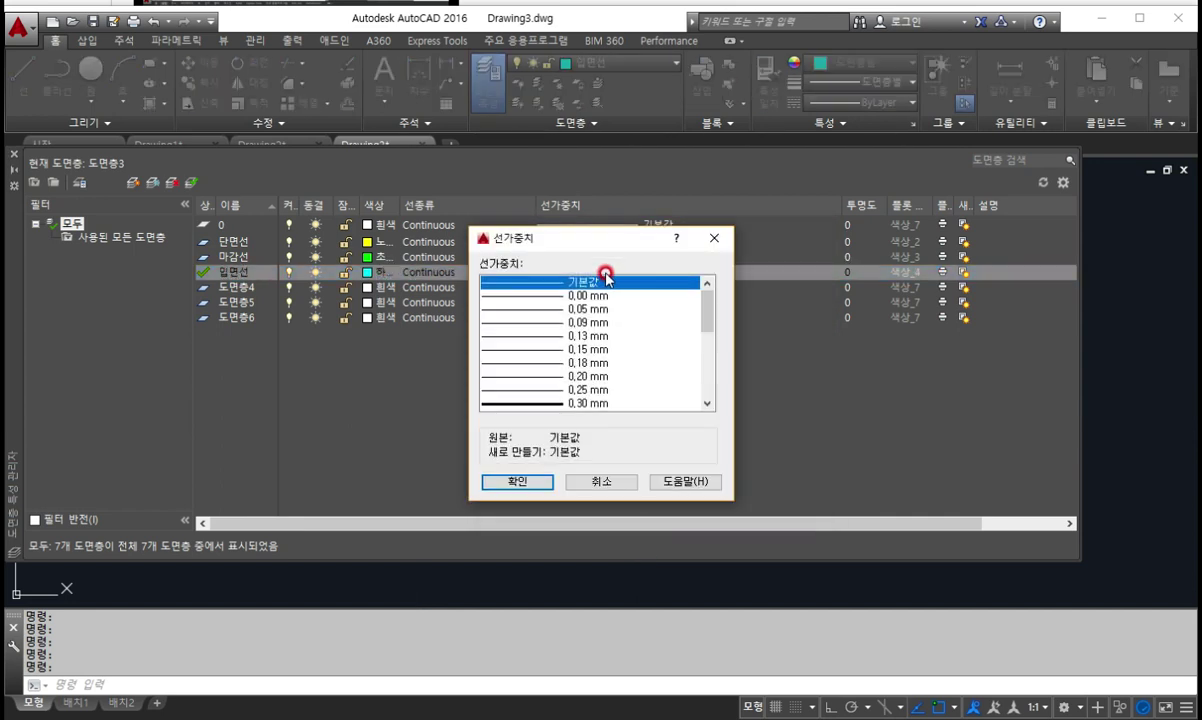
click(541, 401)
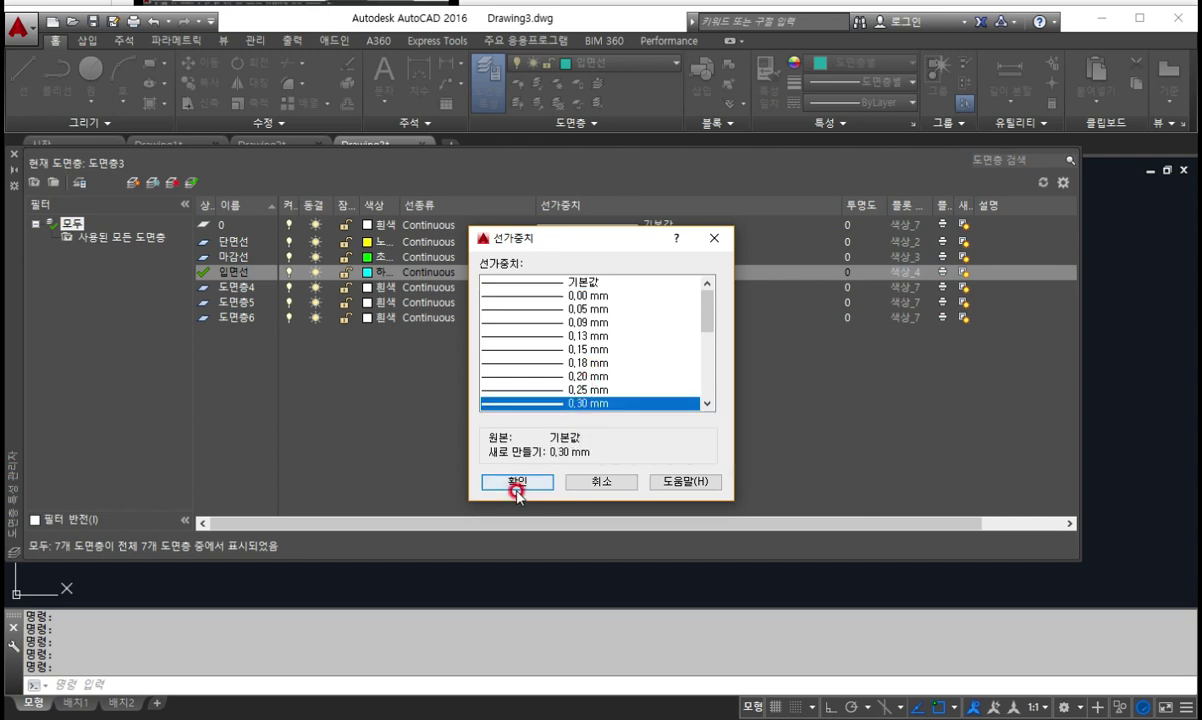
click(521, 483)
Rename 도면층4 to 중심선 and colour it red
click(232, 290)
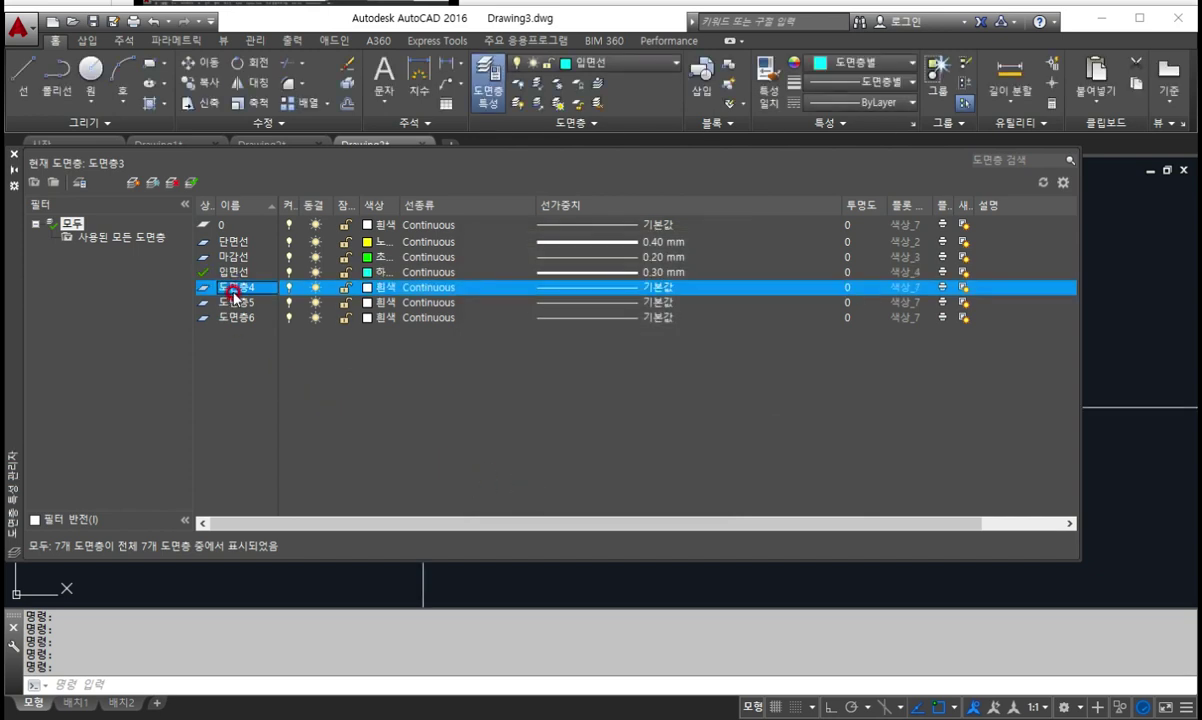
click(232, 285)
text(중심선)
click(368, 287)
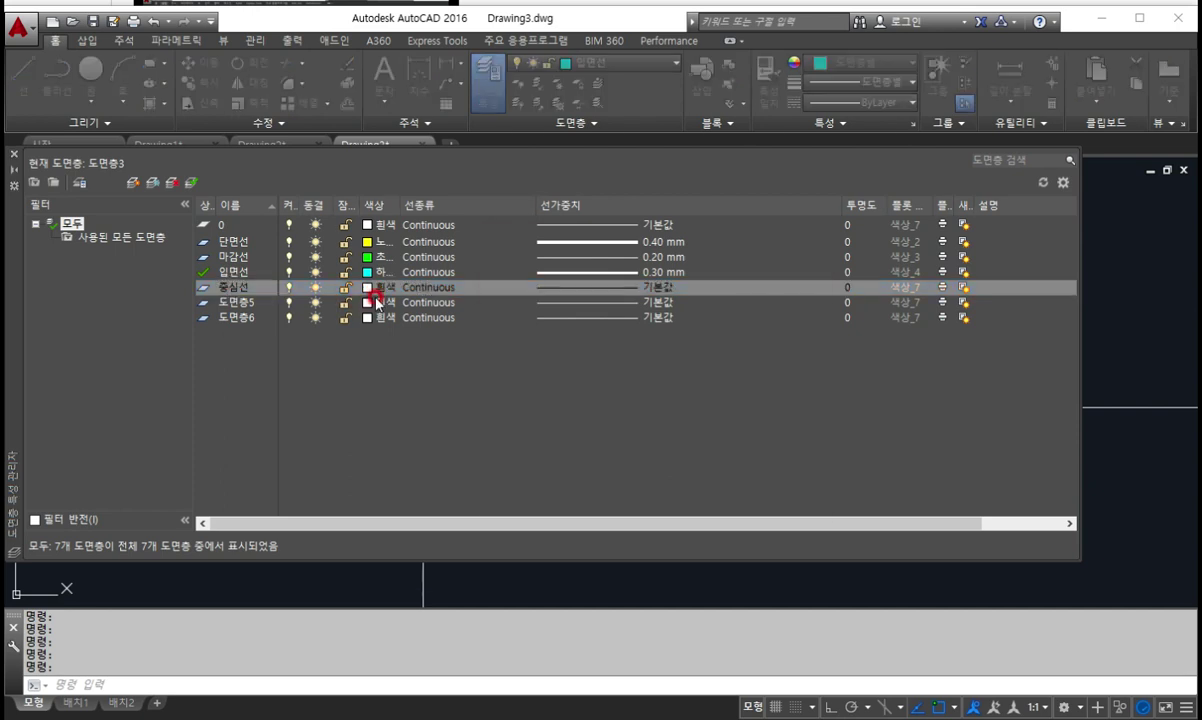
click(501, 417)
click(628, 501)
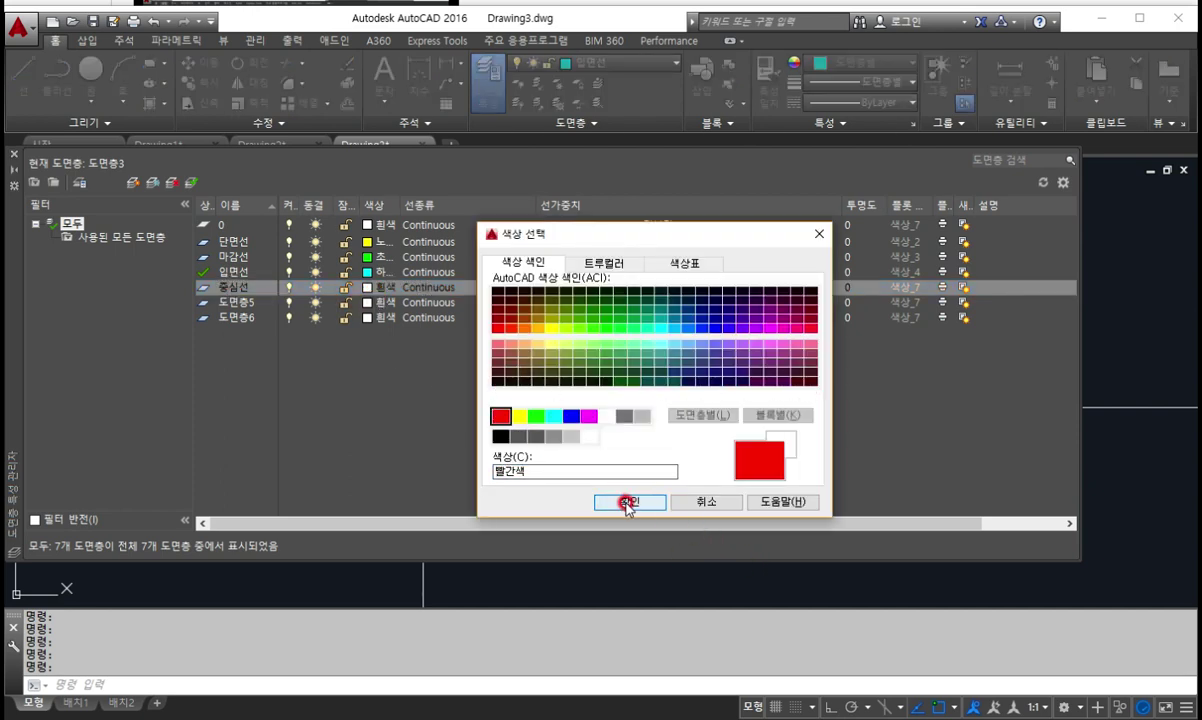
Give 중심선 the CENTER linetype and a 0.20 mm lineweight
click(421, 290)
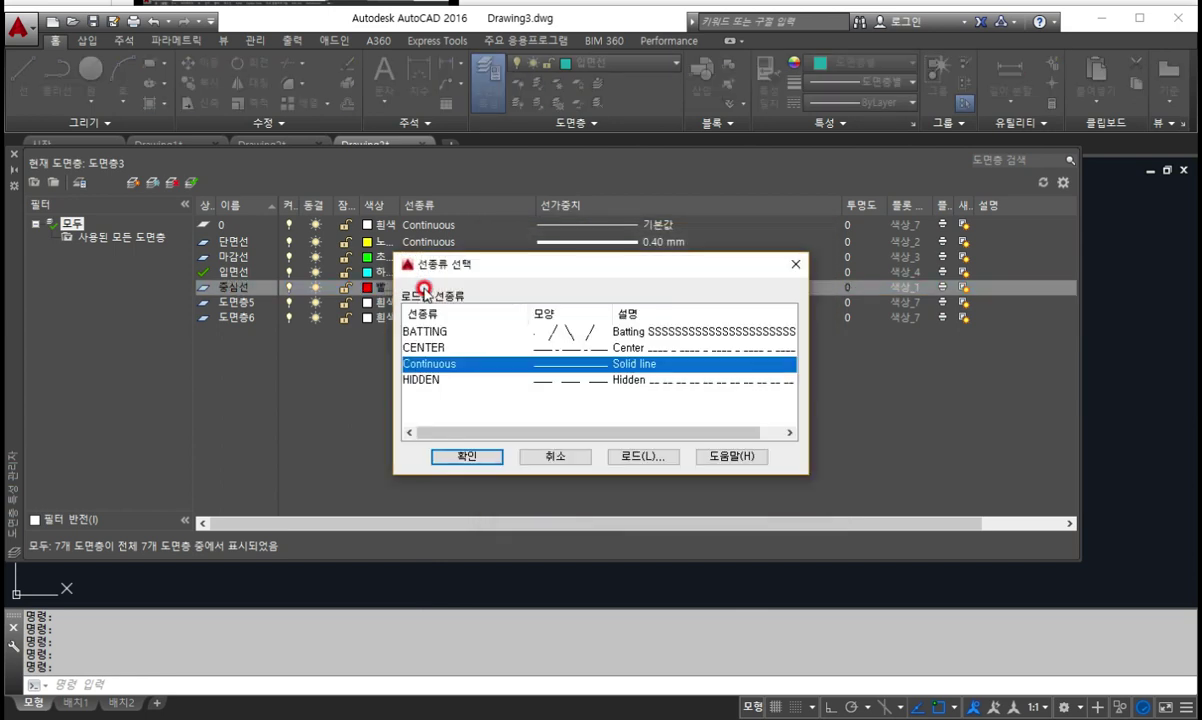
click(415, 346)
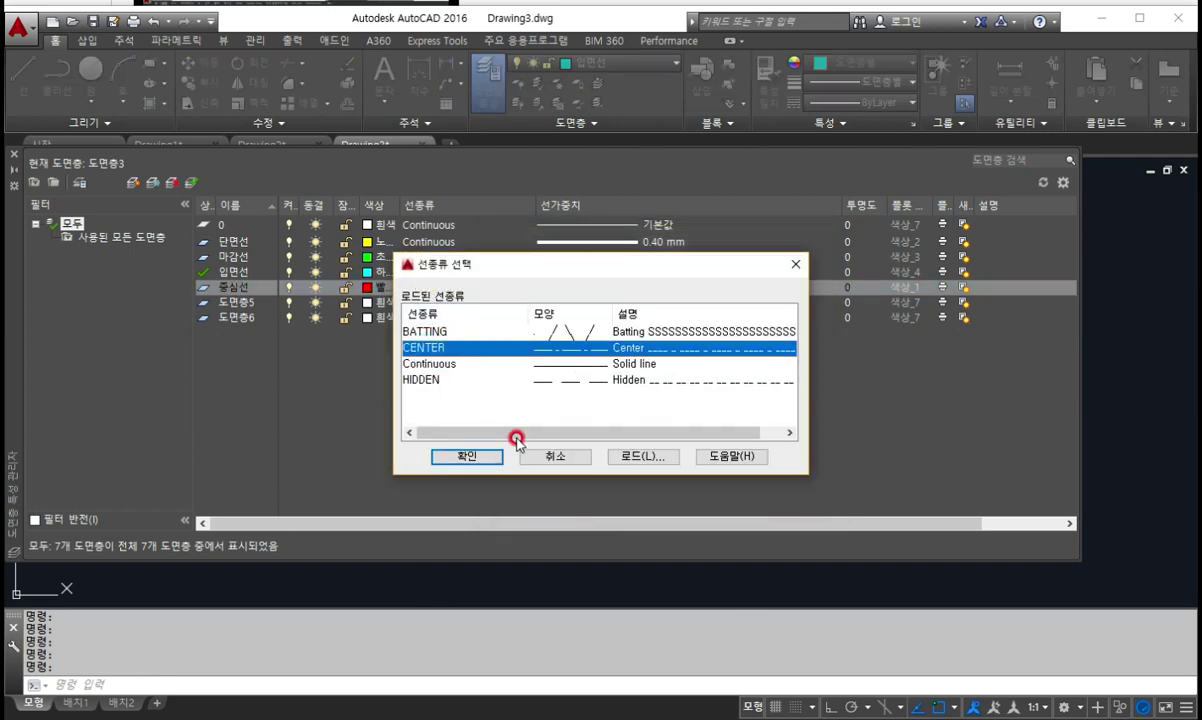
click(462, 453)
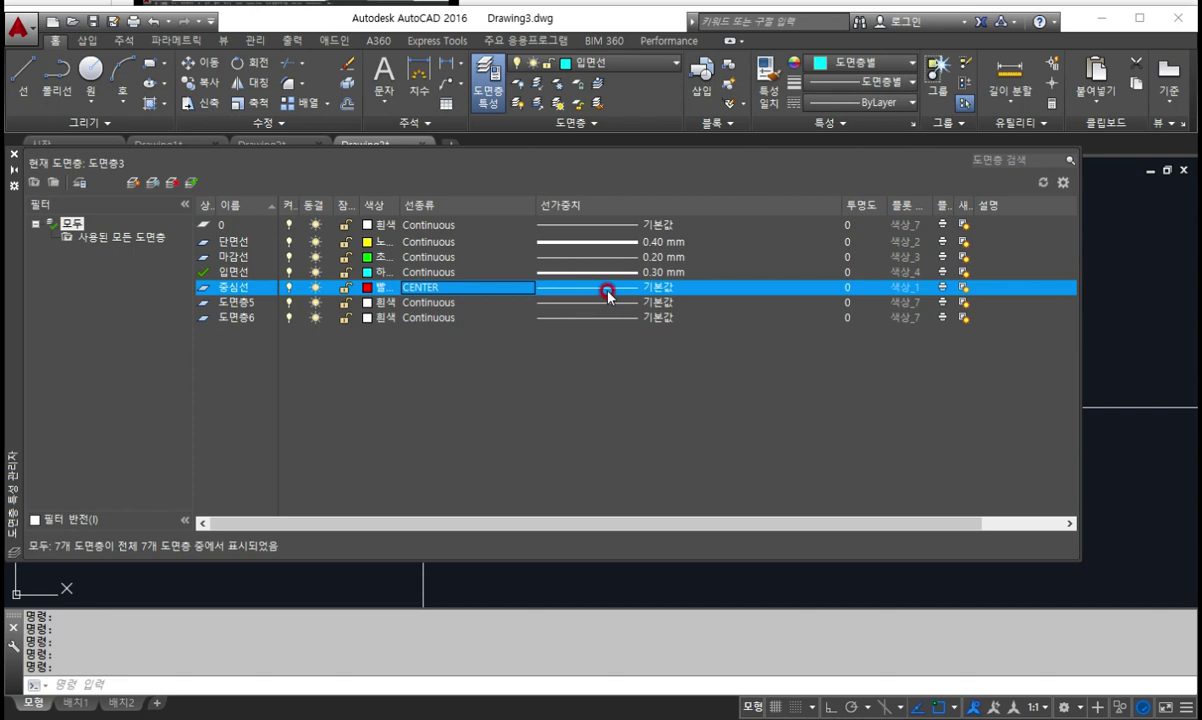
click(607, 291)
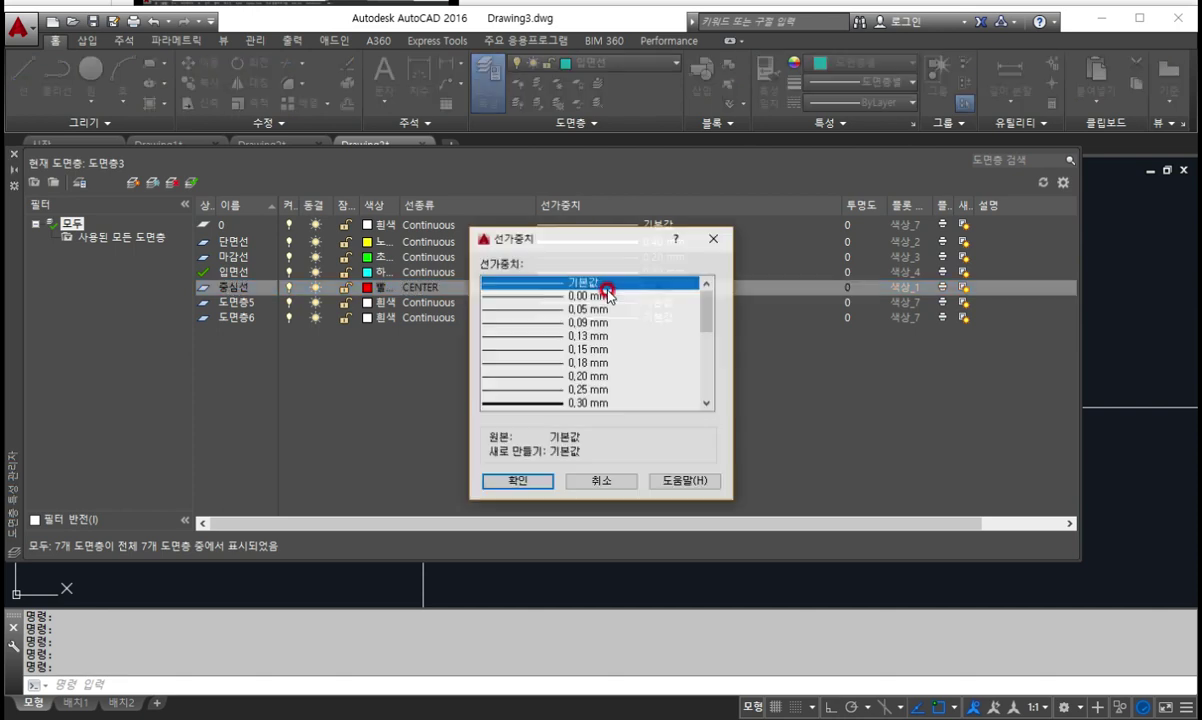
click(580, 377)
click(525, 484)
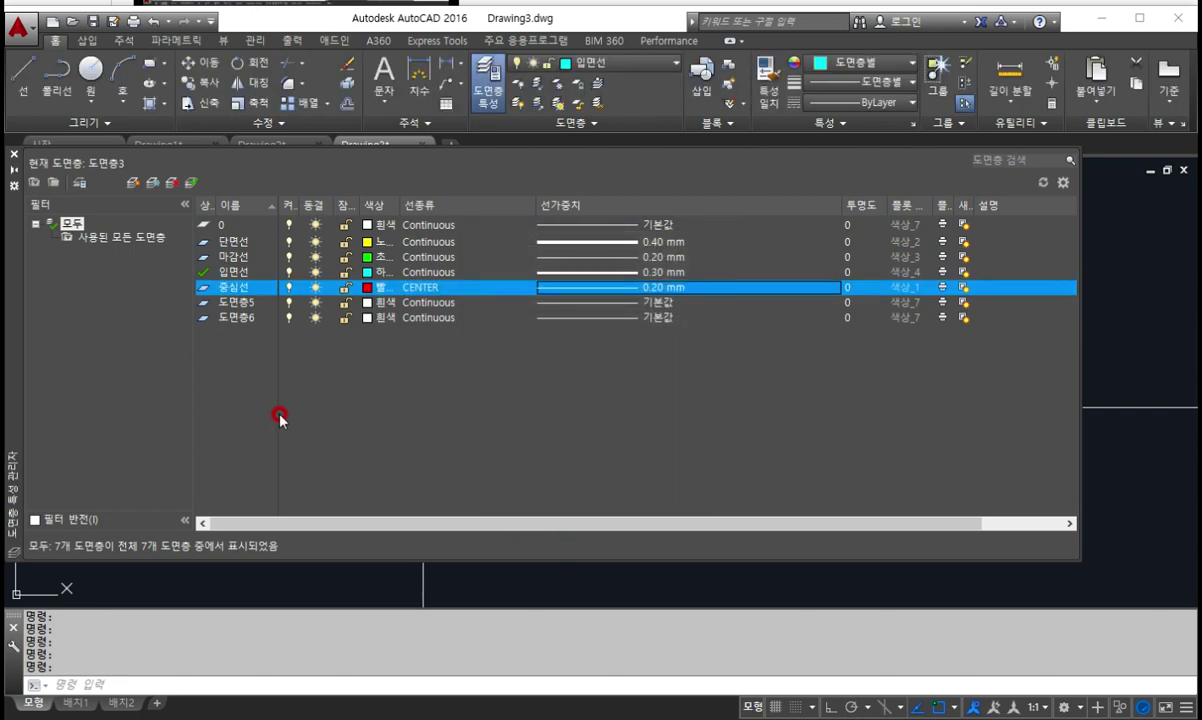
Rename 도면층5 to 치수및문자 with a 0.30 mm lineweight, keeping it white and Continuous
double_click(232, 303)
text(치수및문자)
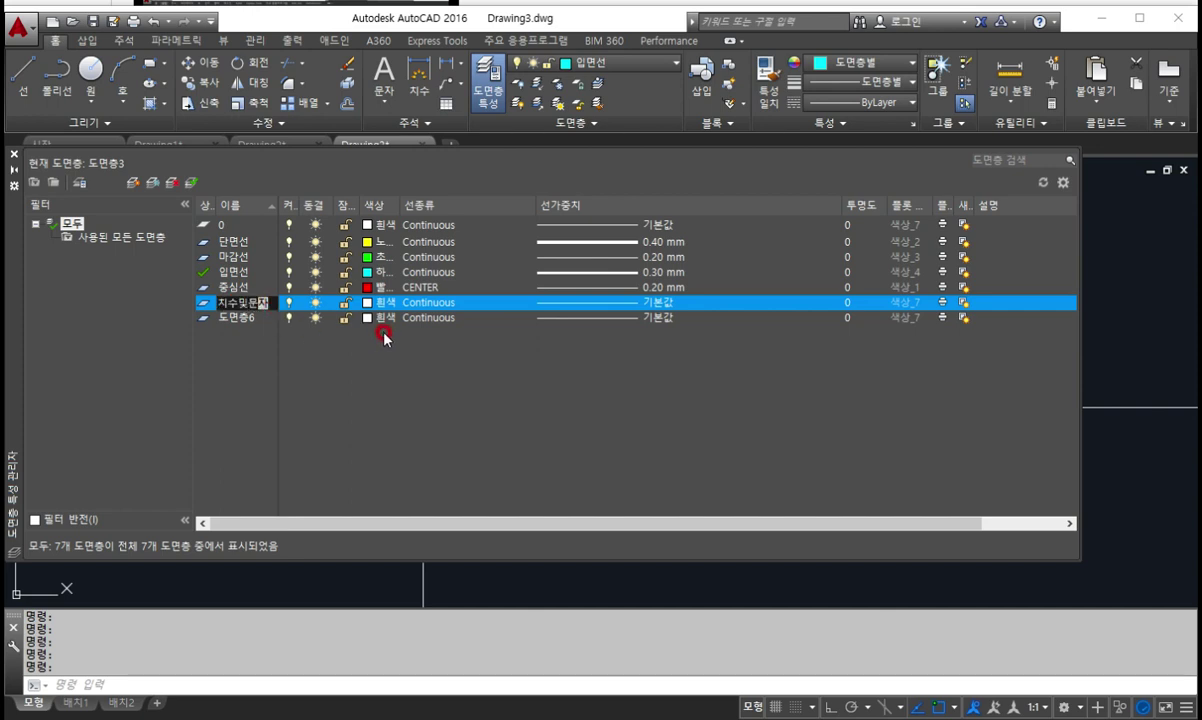
key(Return)
click(655, 302)
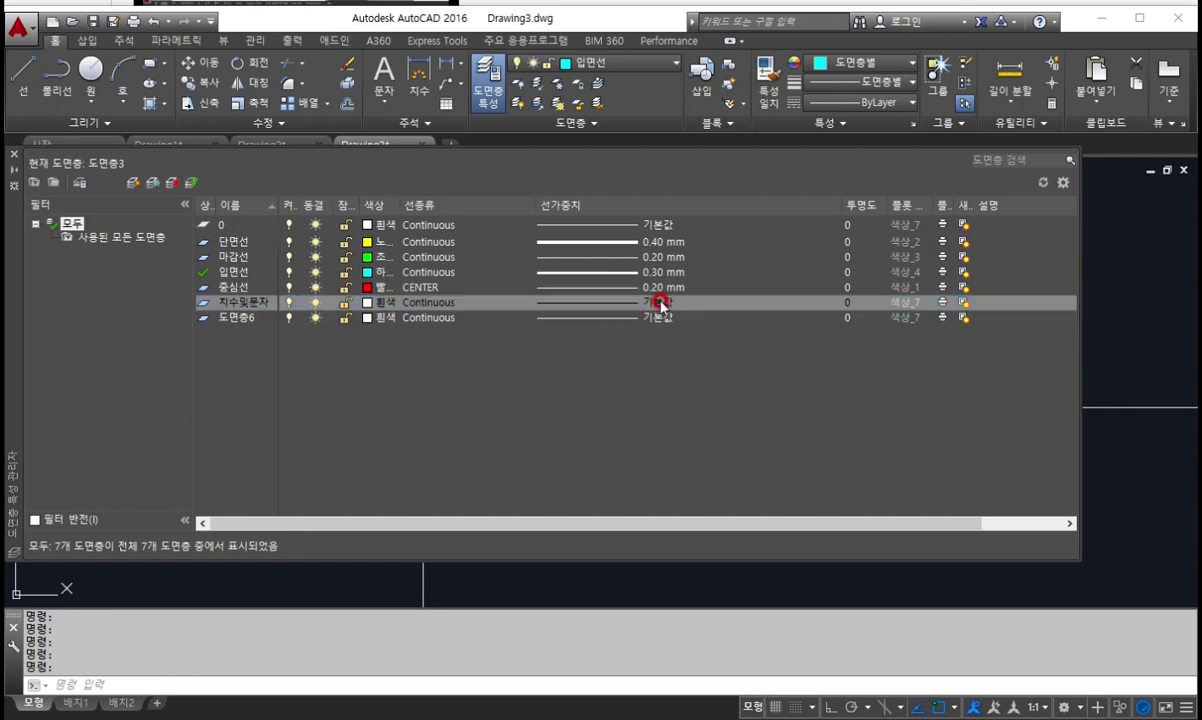
click(588, 402)
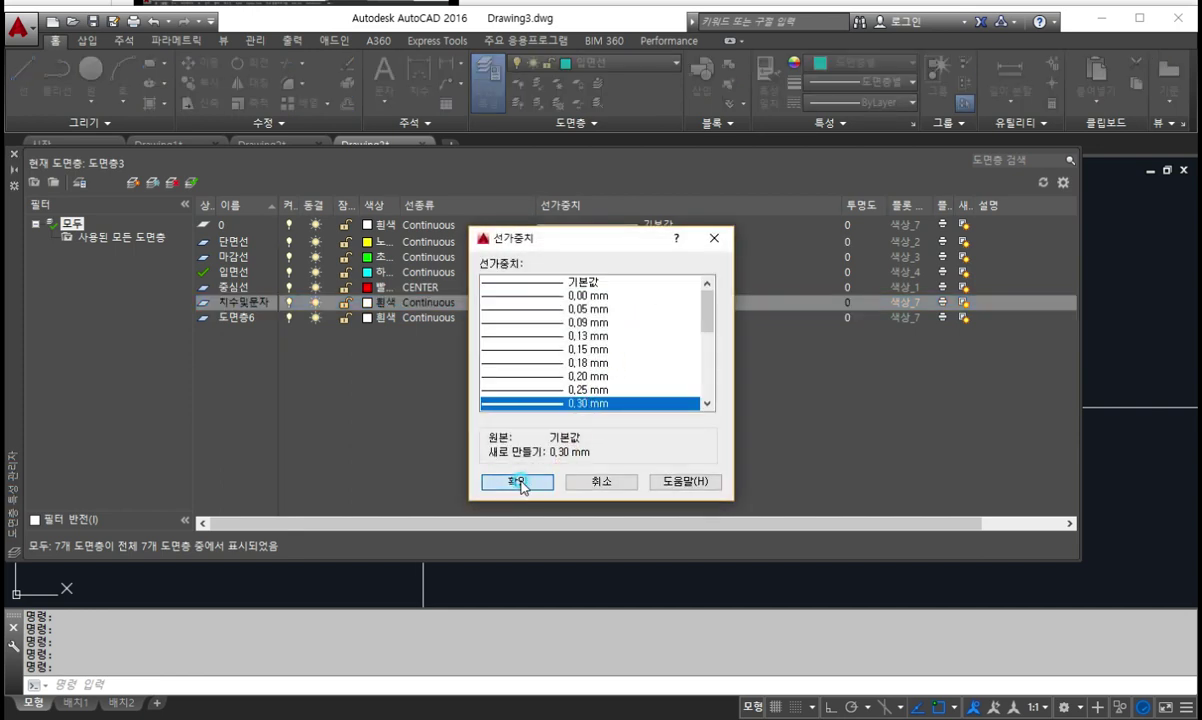
click(517, 481)
click(240, 318)
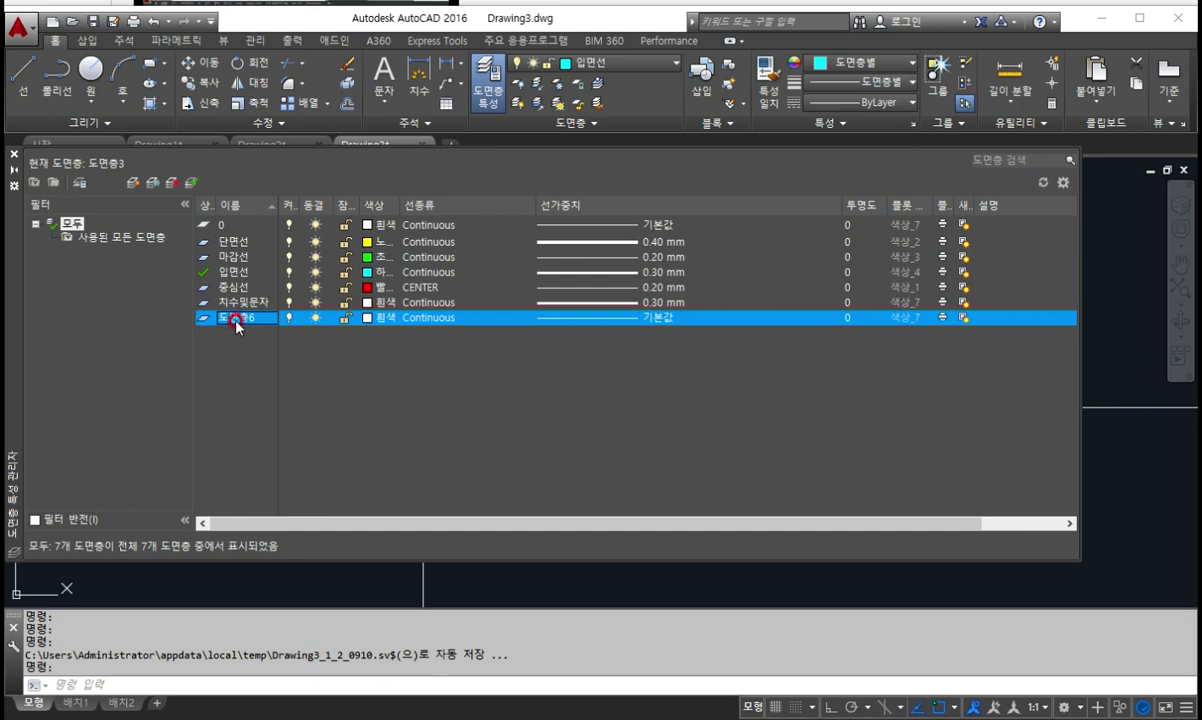
Rename 도면층6 to 해칭선, colour it blue (5), and set a 0.09 mm lineweight
double_click(233, 316)
text(해칭선)
click(370, 318)
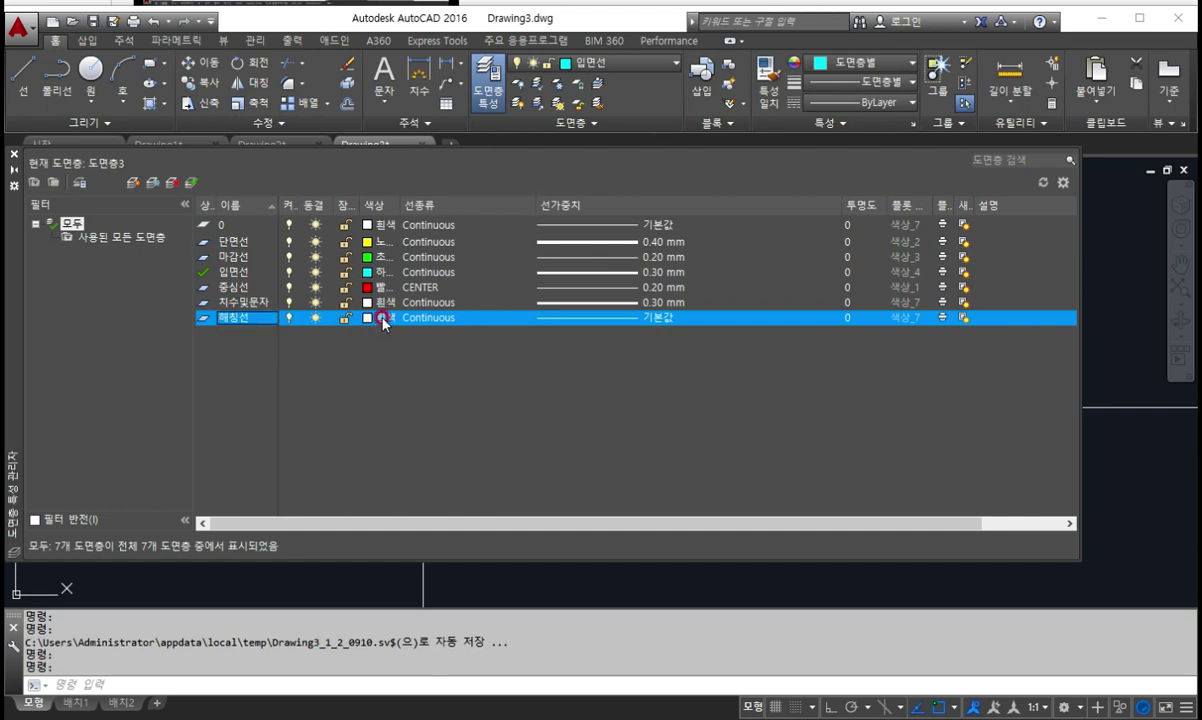
click(571, 416)
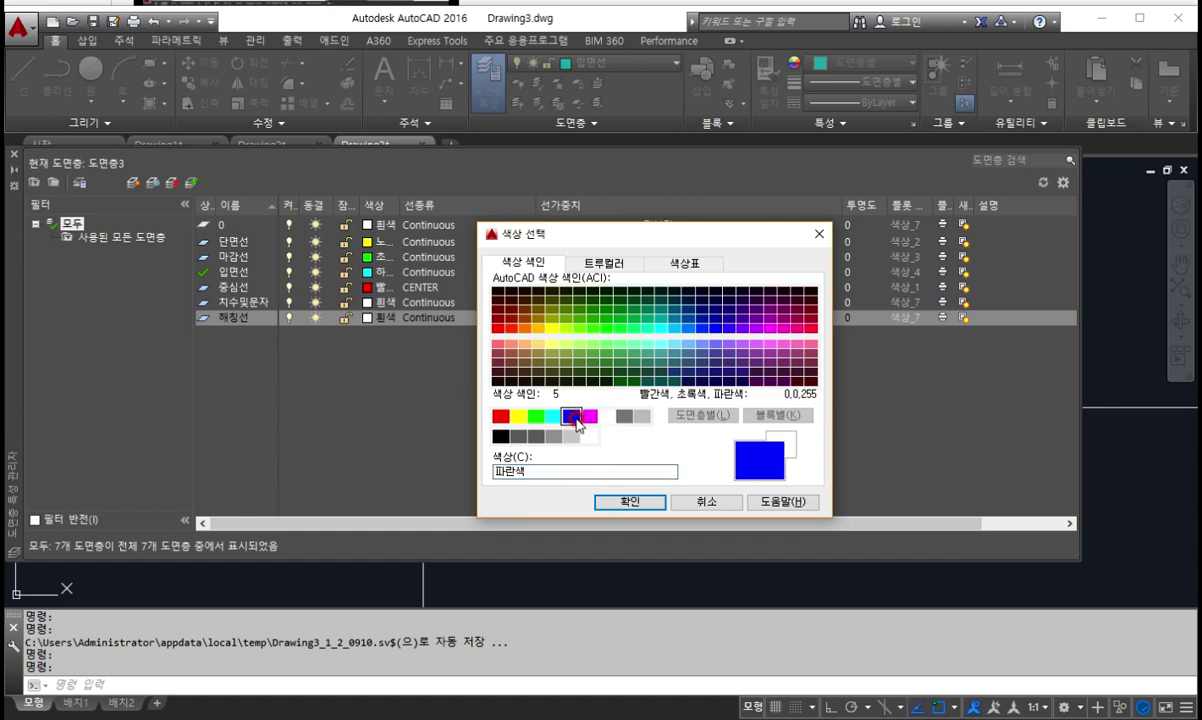
click(630, 502)
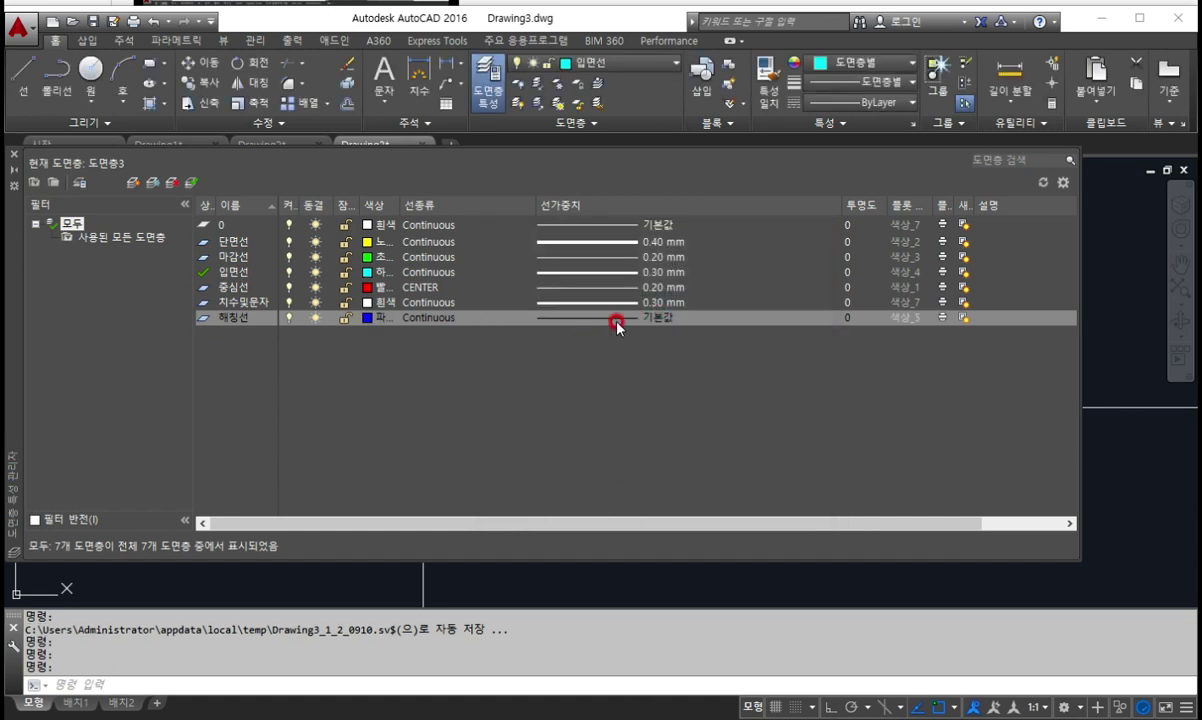
click(648, 319)
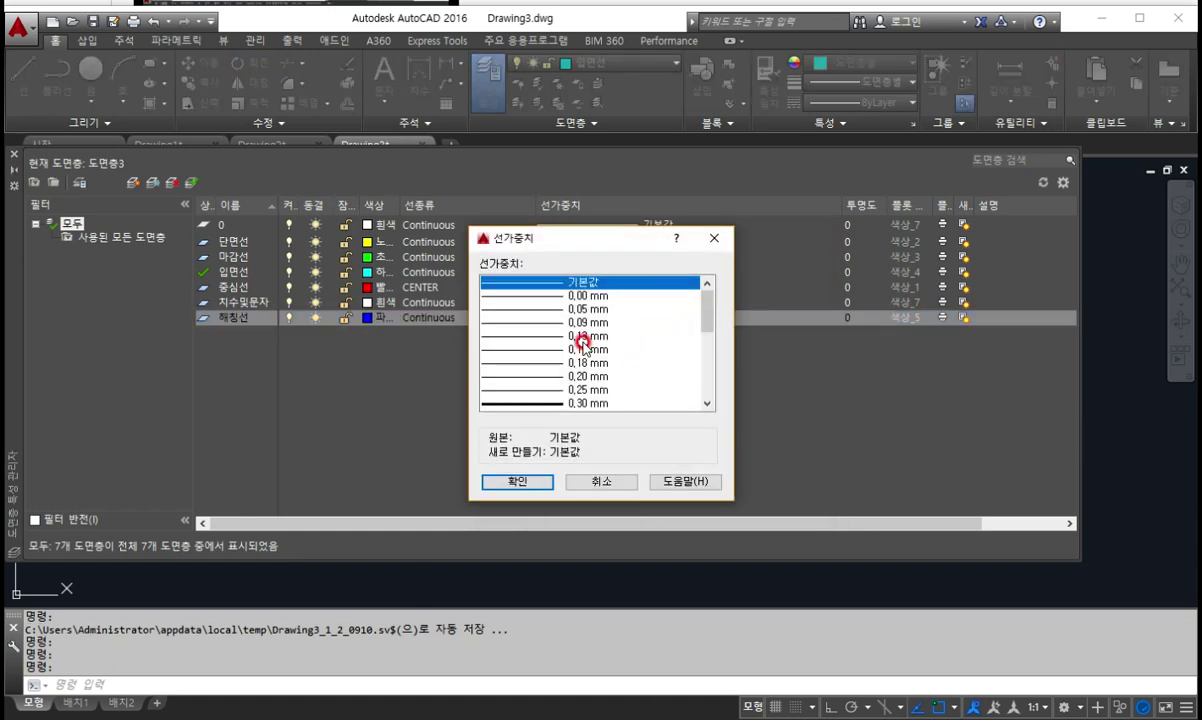
click(552, 322)
click(525, 482)
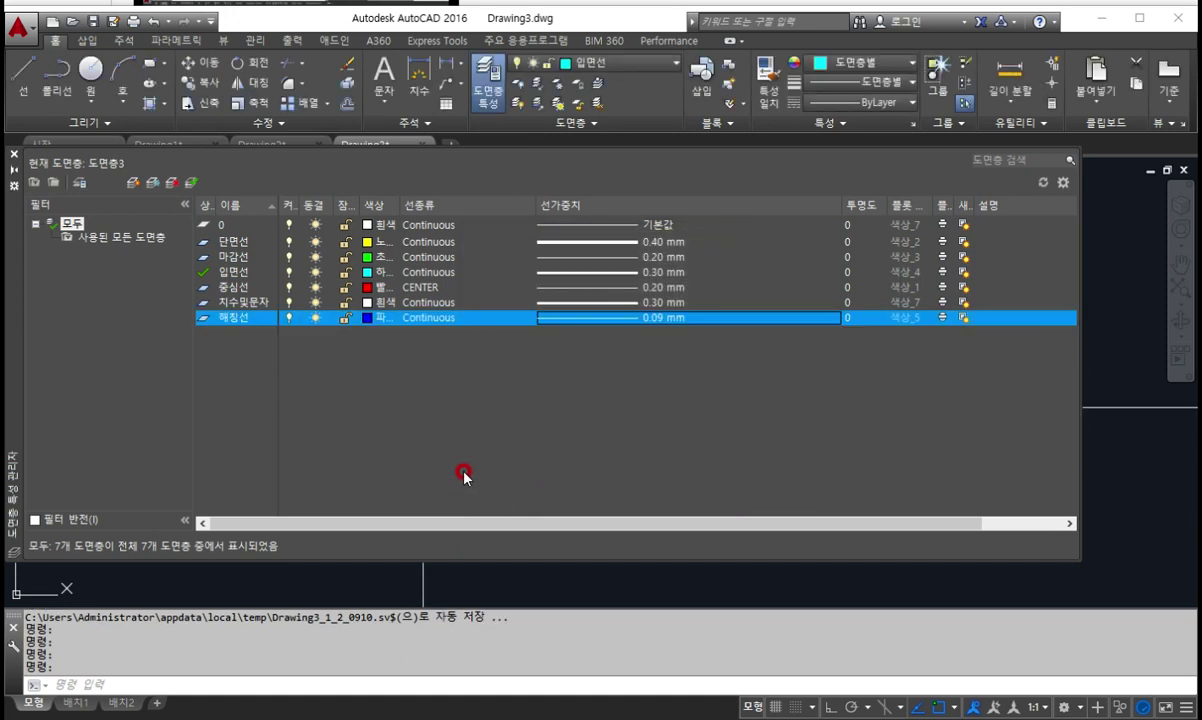
Launch the DIM command from the Home tab's Annotation panel
click(190, 183)
click(384, 97)
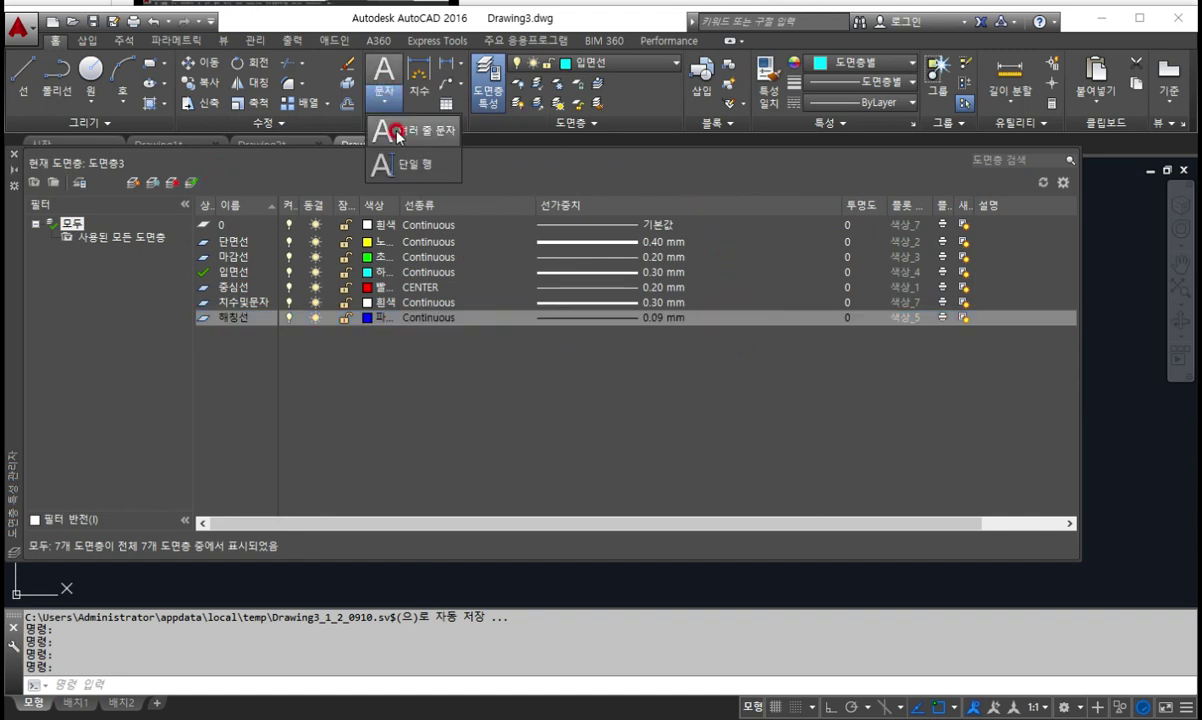
click(419, 75)
click(419, 126)
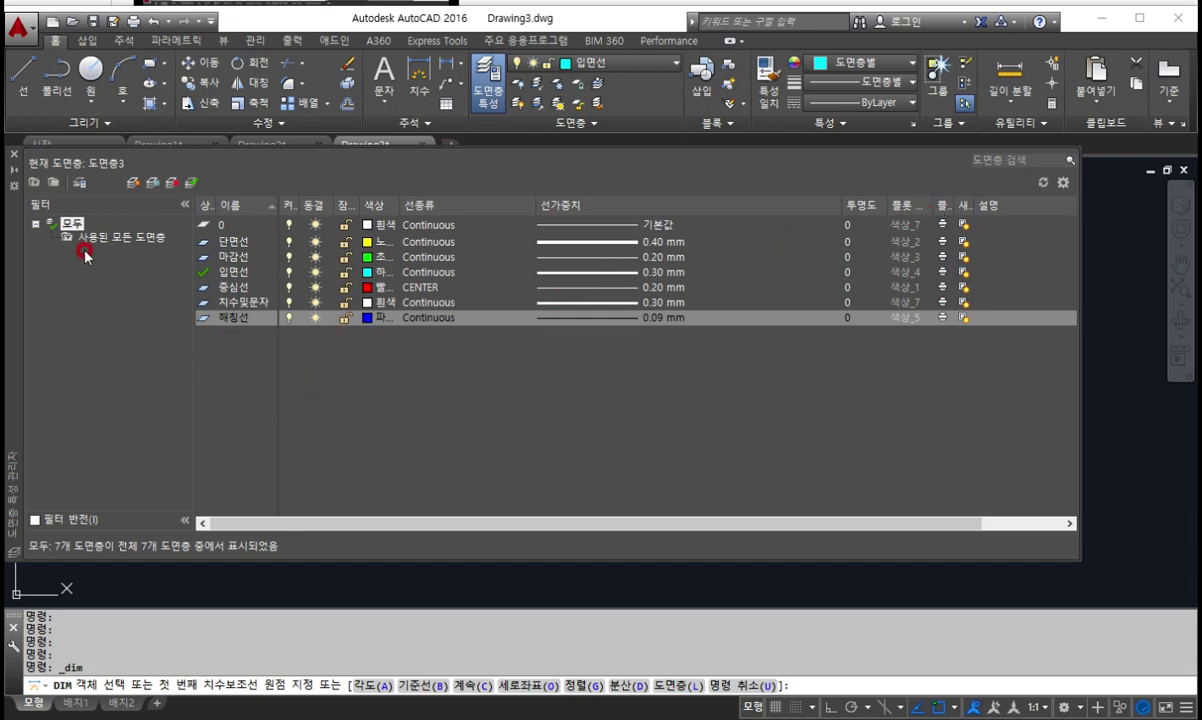
Close the layer manager and make 단면선 current from the layer dropdown
click(15, 157)
click(605, 62)
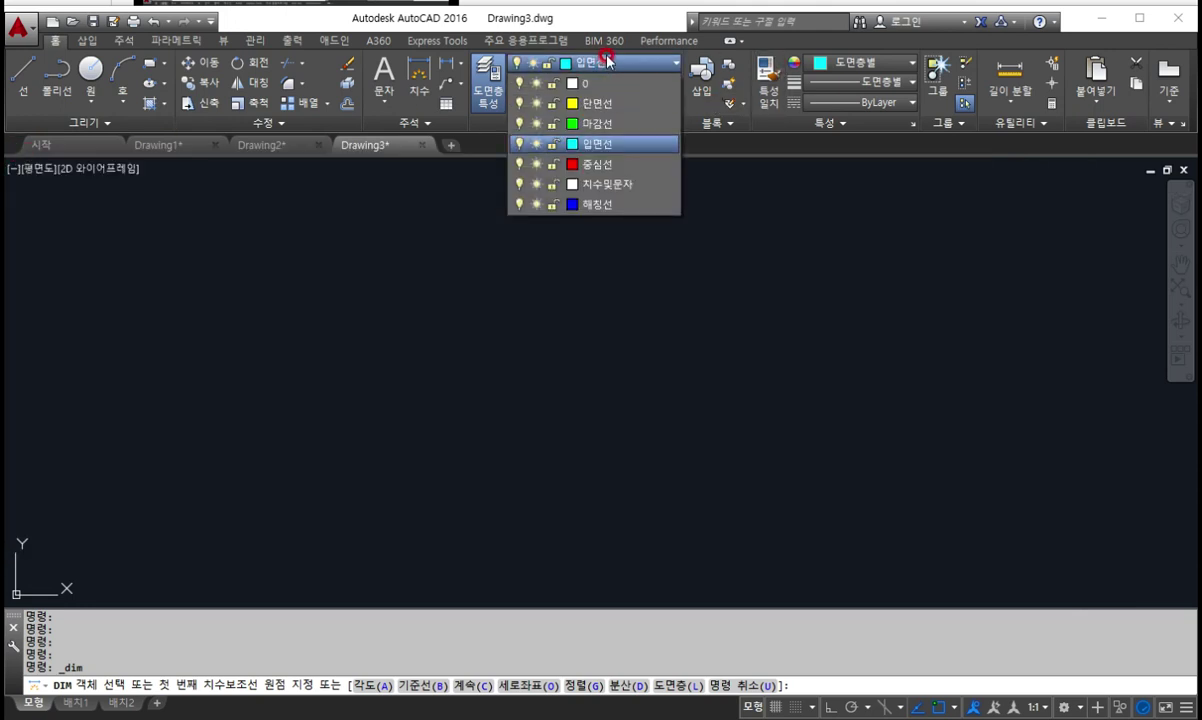
click(588, 83)
click(619, 64)
click(613, 102)
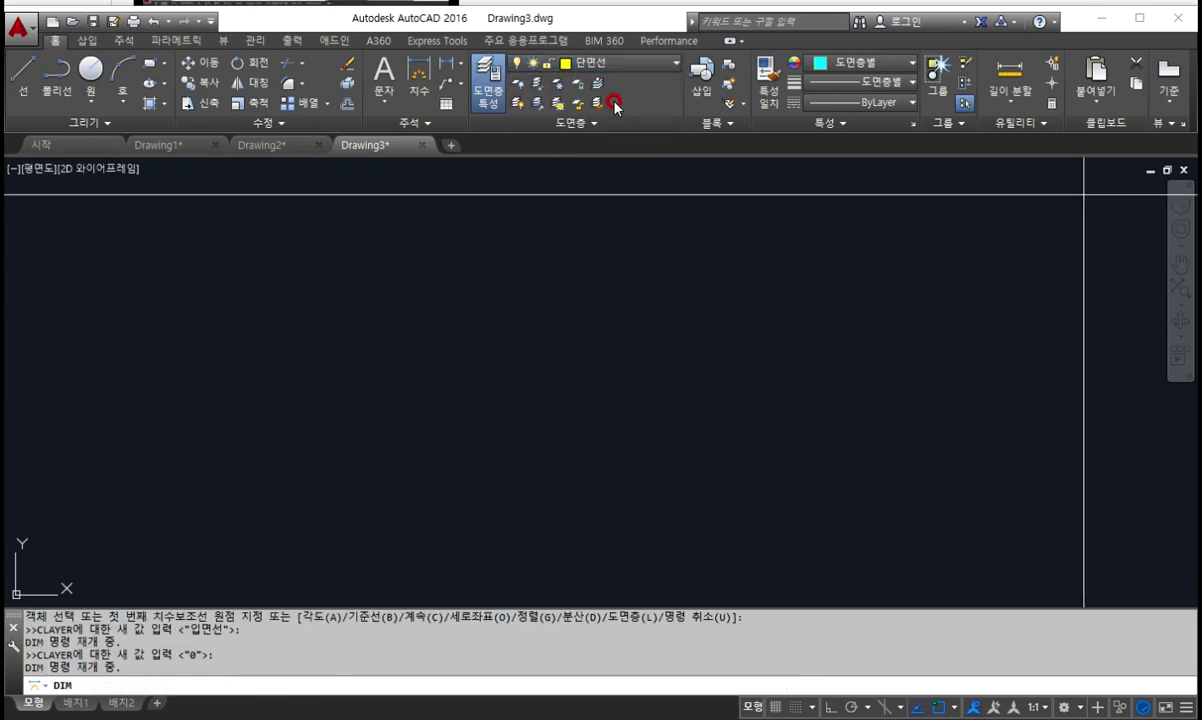
Pick two extension-line origins, cancel the dimension, and start the Line tool on 단면선
key(Return)
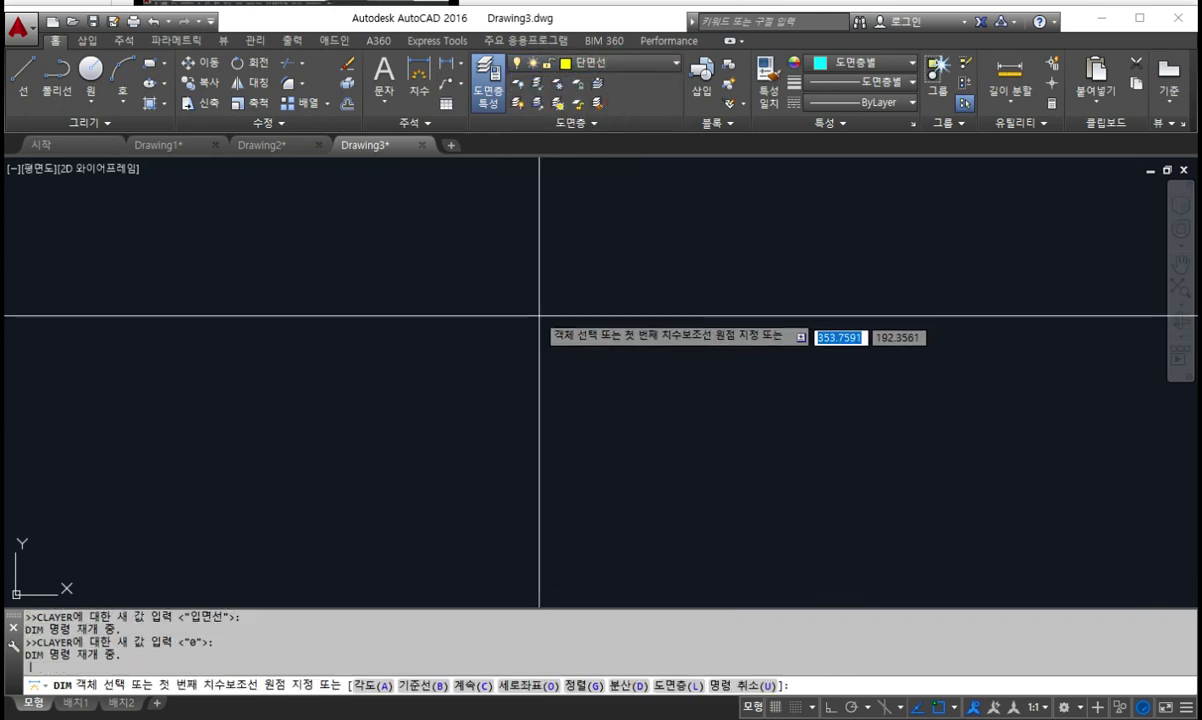
click(434, 285)
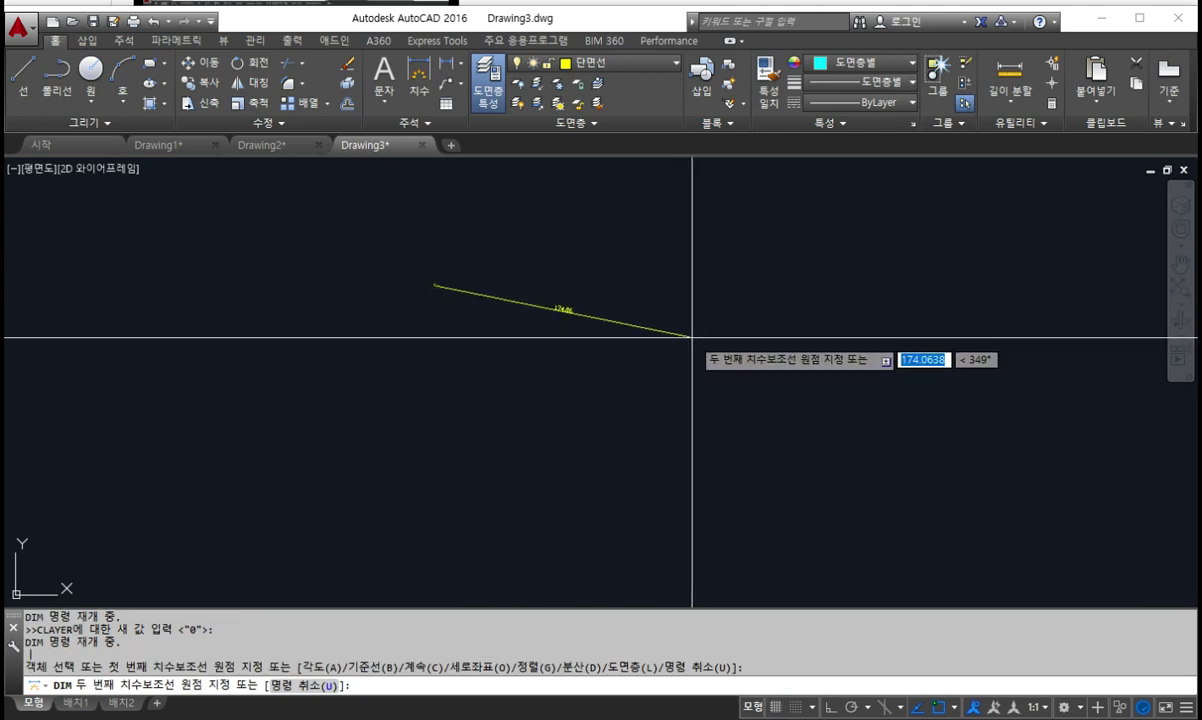
key(F8)
key(F8)
key(F8)
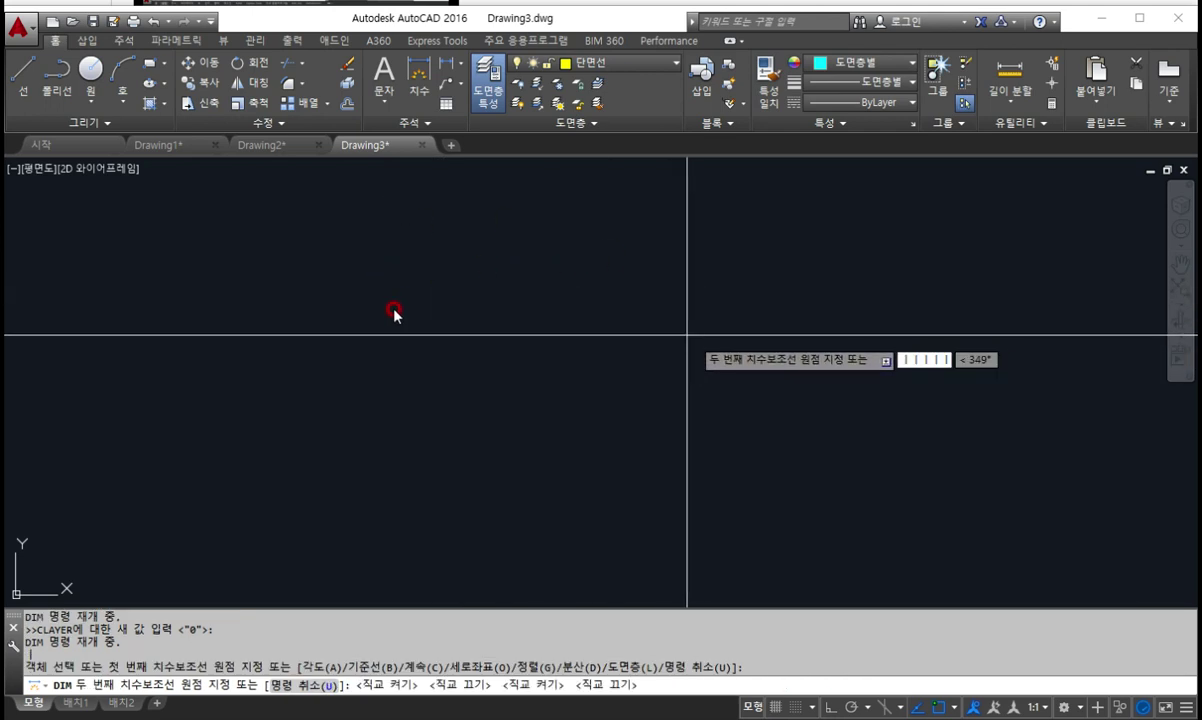
click(466, 268)
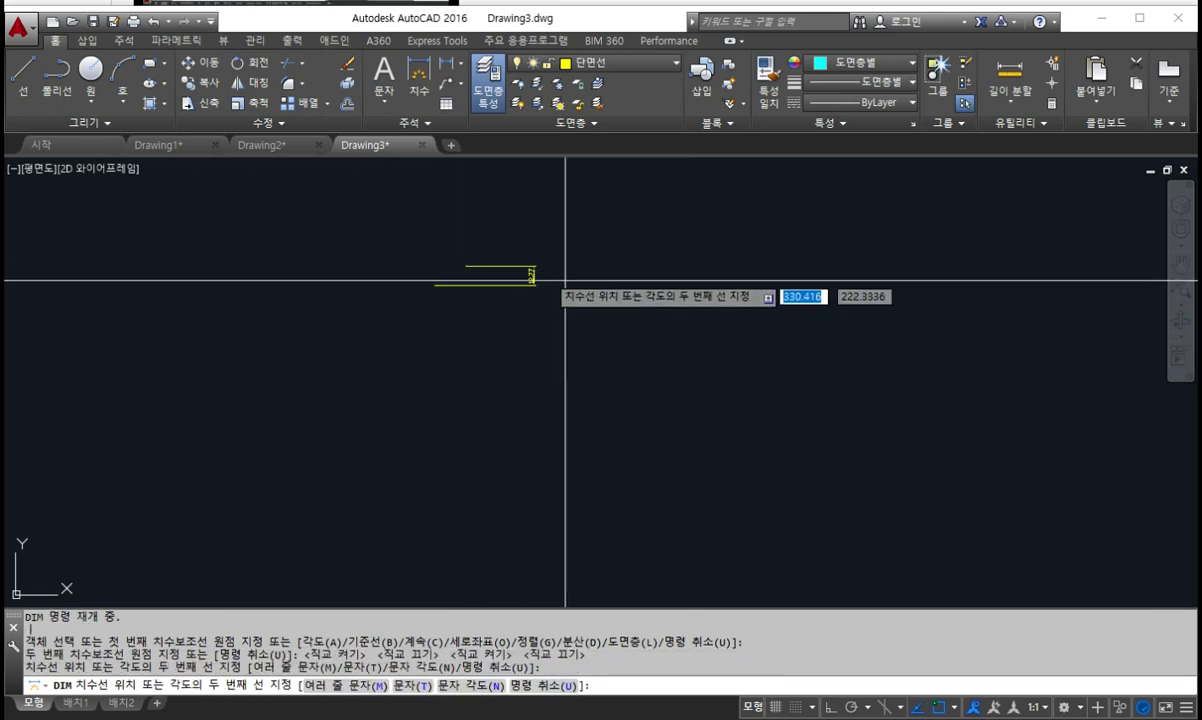
key(Escape)
key(Escape)
key(Escape)
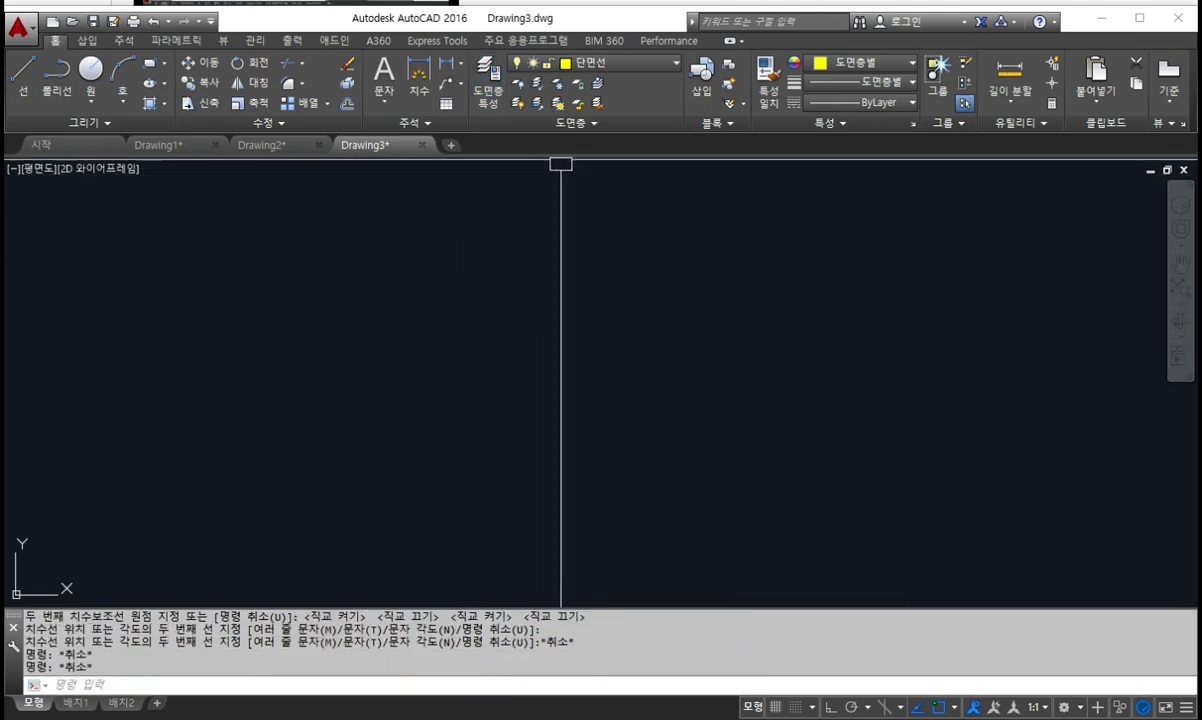
click(600, 63)
click(600, 63)
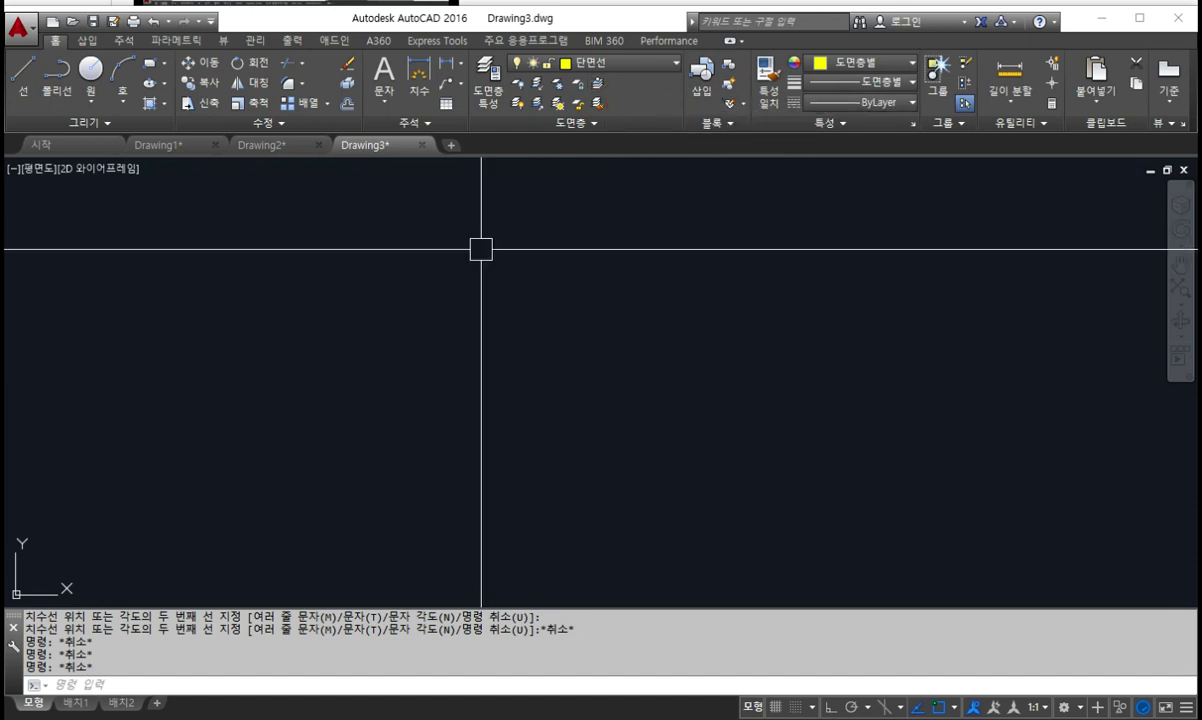
click(23, 72)
Draw a horizontal test line on the 단면선 layer with Ortho on
click(415, 284)
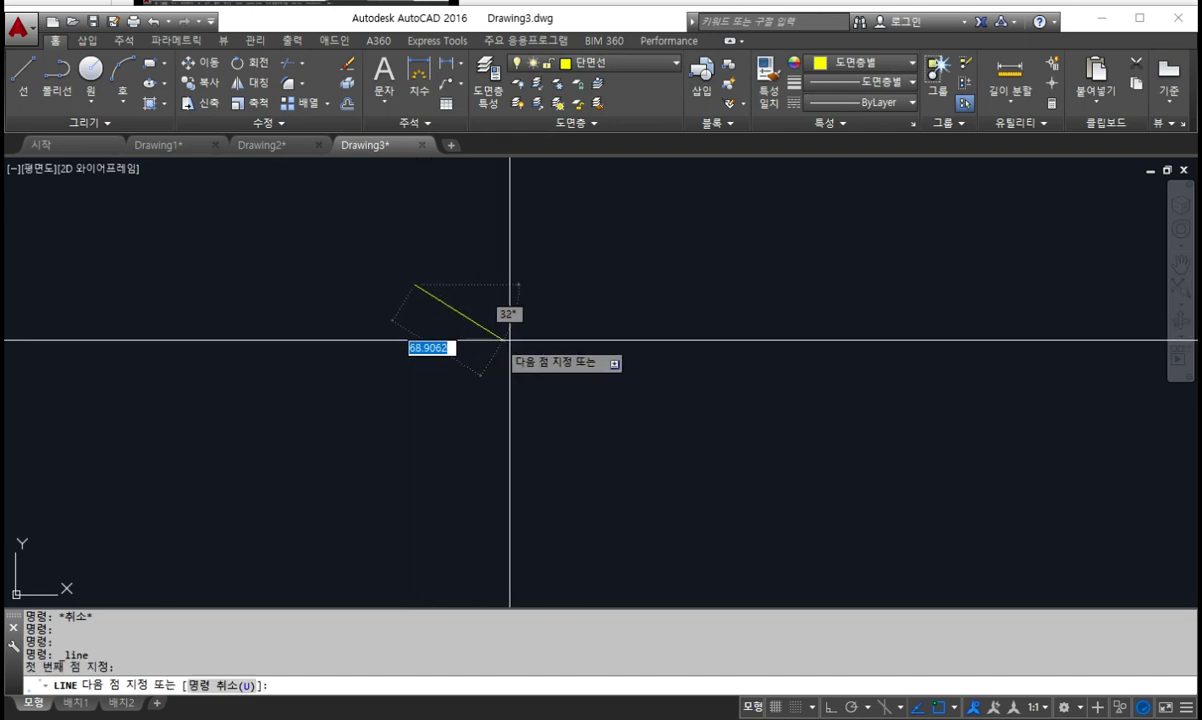
key(F8)
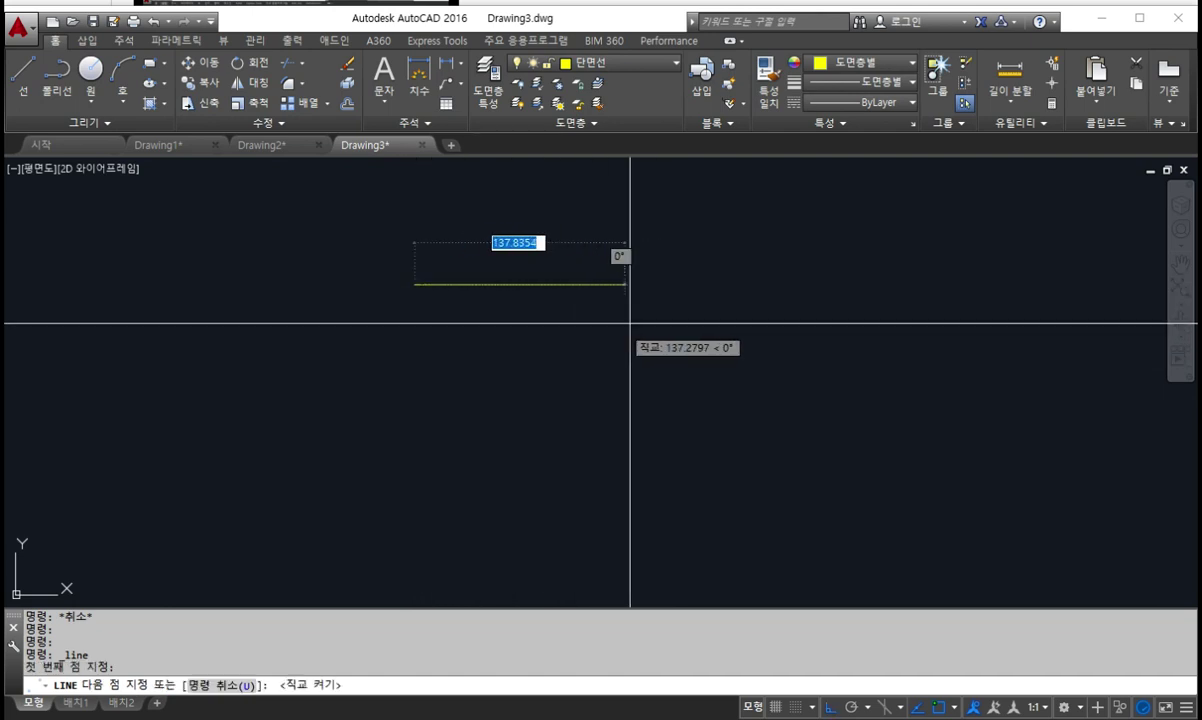
click(683, 430)
key(Return)
Switch to 마감선 and draw a green horizontal test line
click(625, 63)
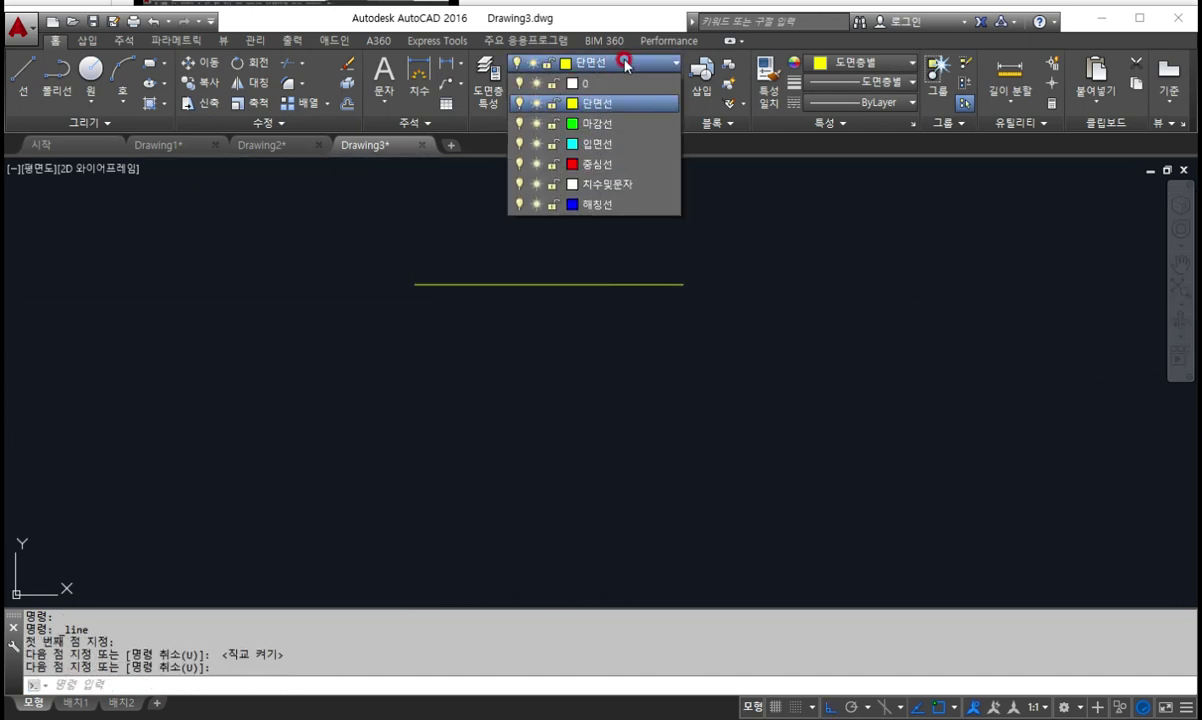
click(621, 131)
key(Return)
click(416, 352)
click(694, 353)
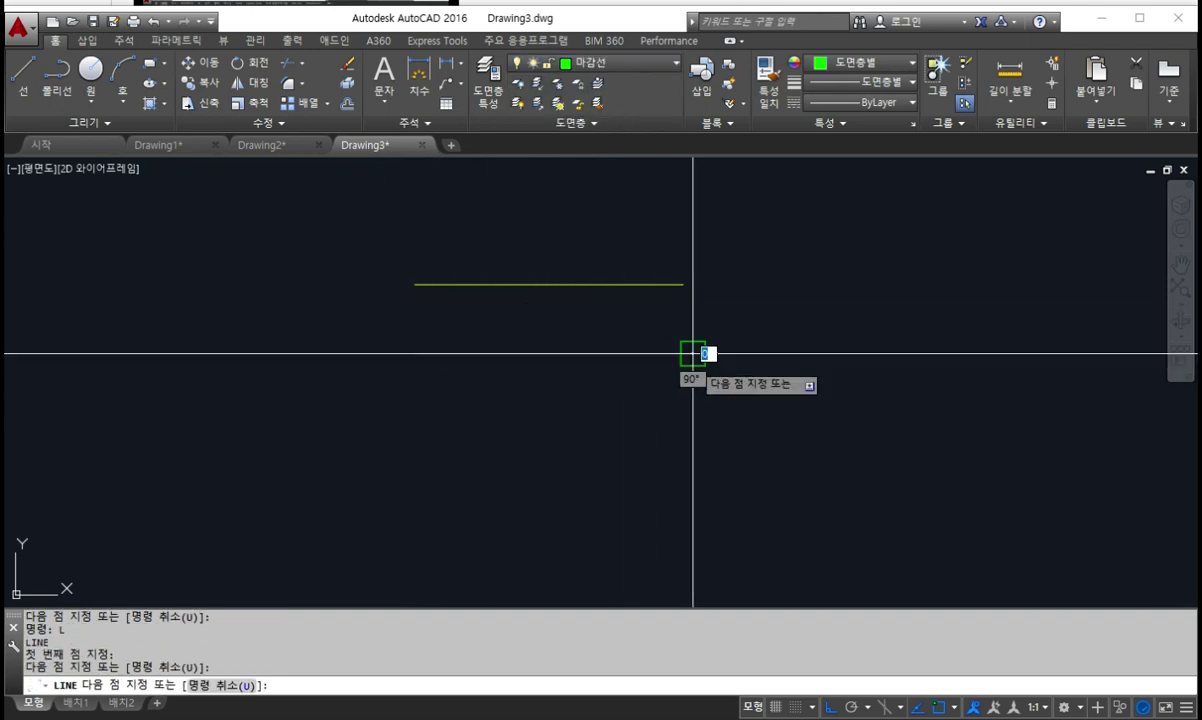
key(Return)
Make 입면선 current and draw a cyan horizontal test line
click(614, 64)
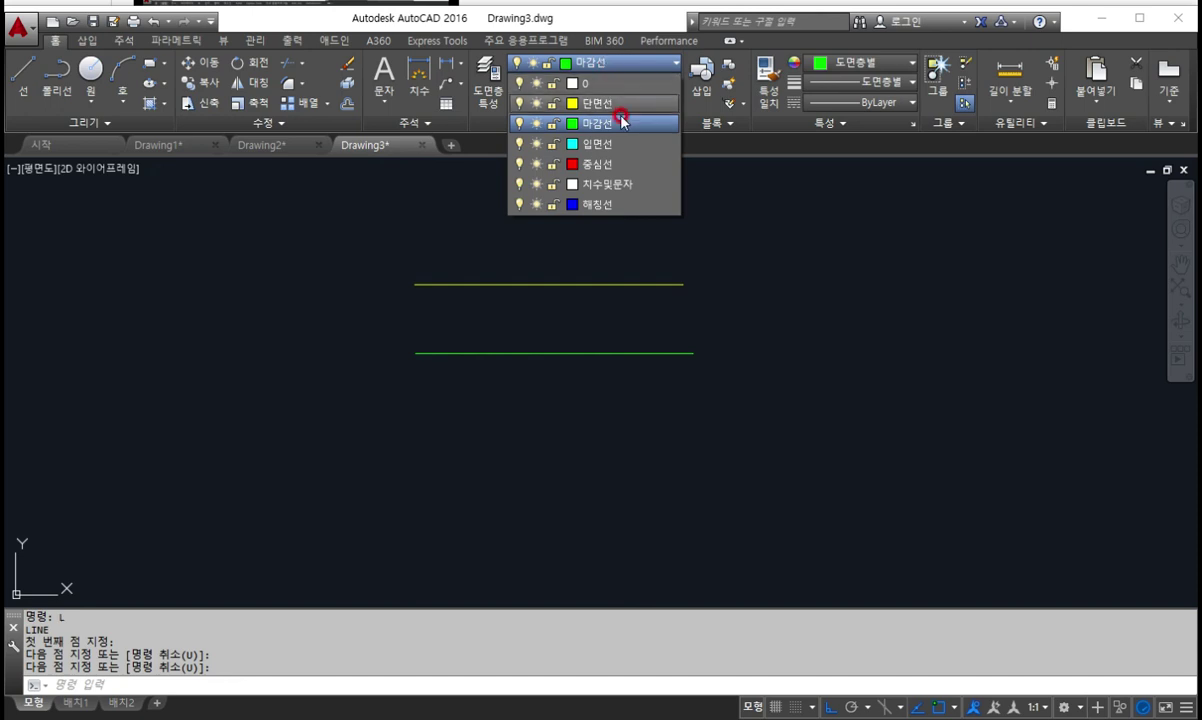
click(619, 146)
text(l)
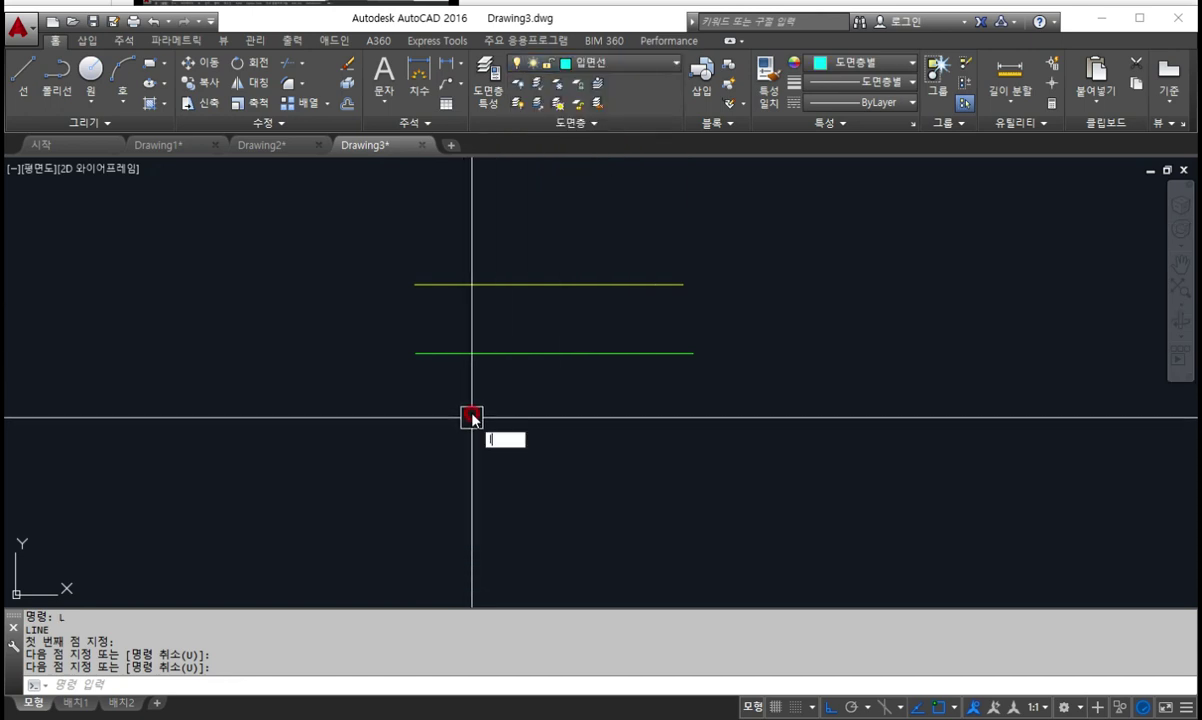
key(Return)
click(424, 426)
click(695, 426)
key(Return)
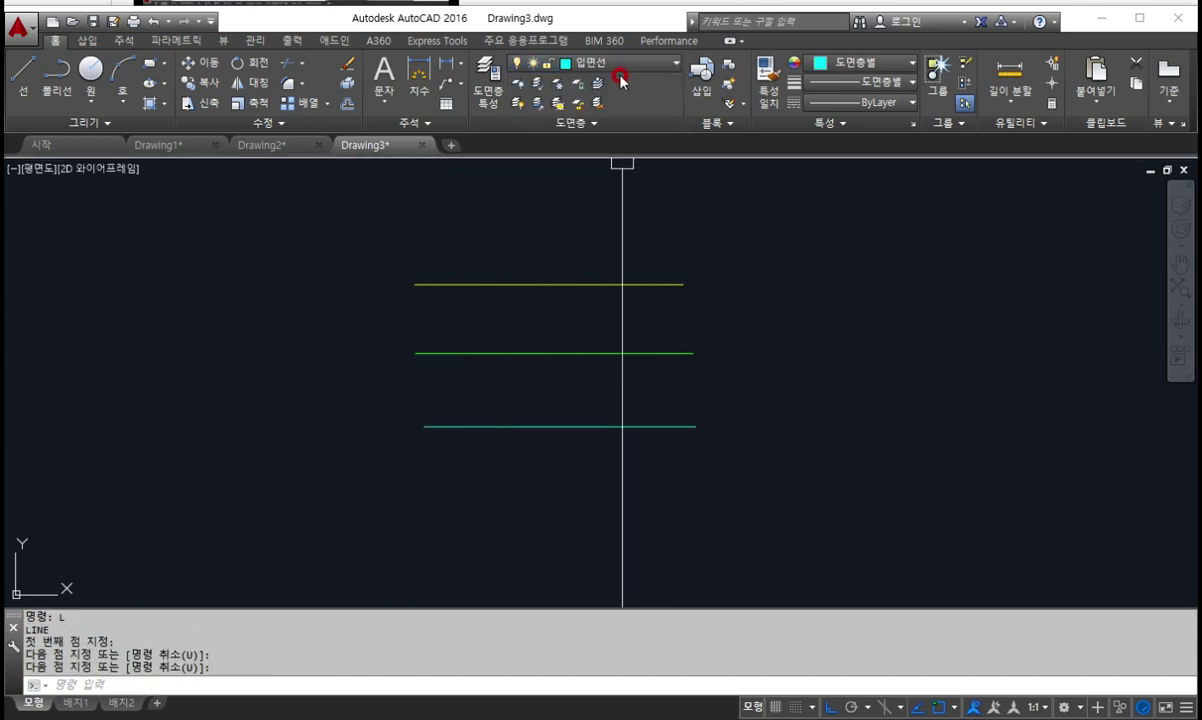
Draw a red test line on 중심선 above the others and regenerate the display
click(616, 64)
click(630, 152)
key(Return)
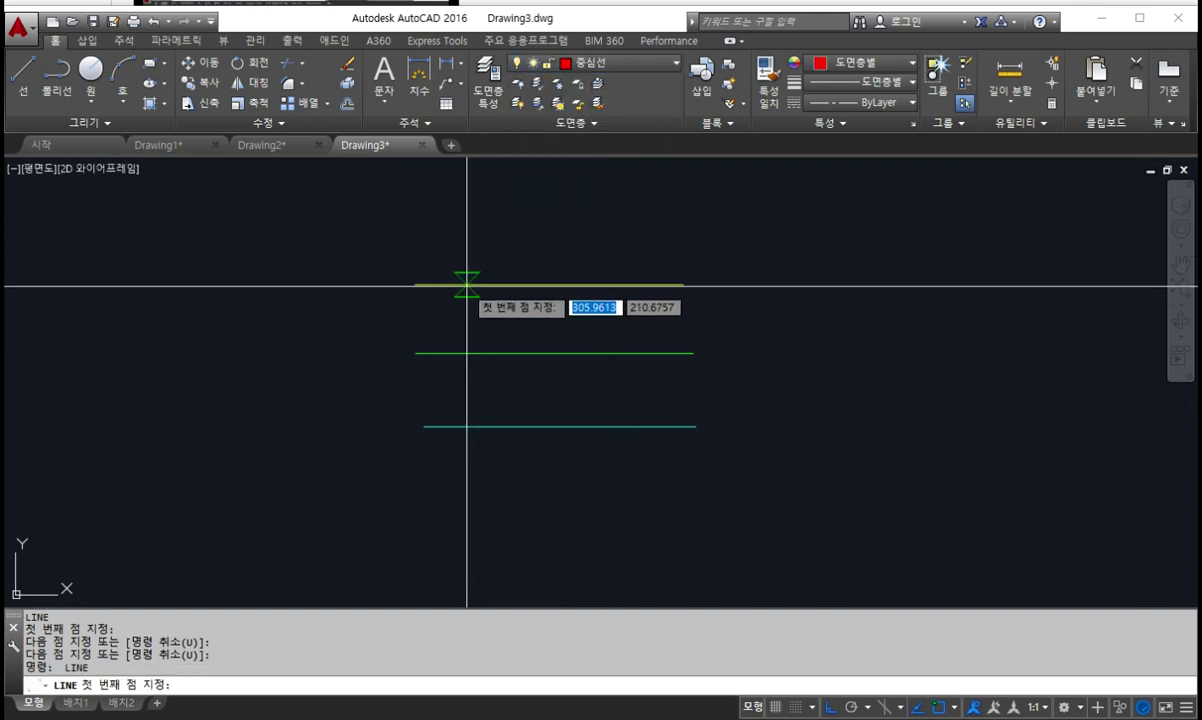
click(414, 228)
click(703, 241)
key(Return)
scroll(518, 235, up, 5)
scroll(620, 341, down, 3)
scroll(606, 344, down, 2)
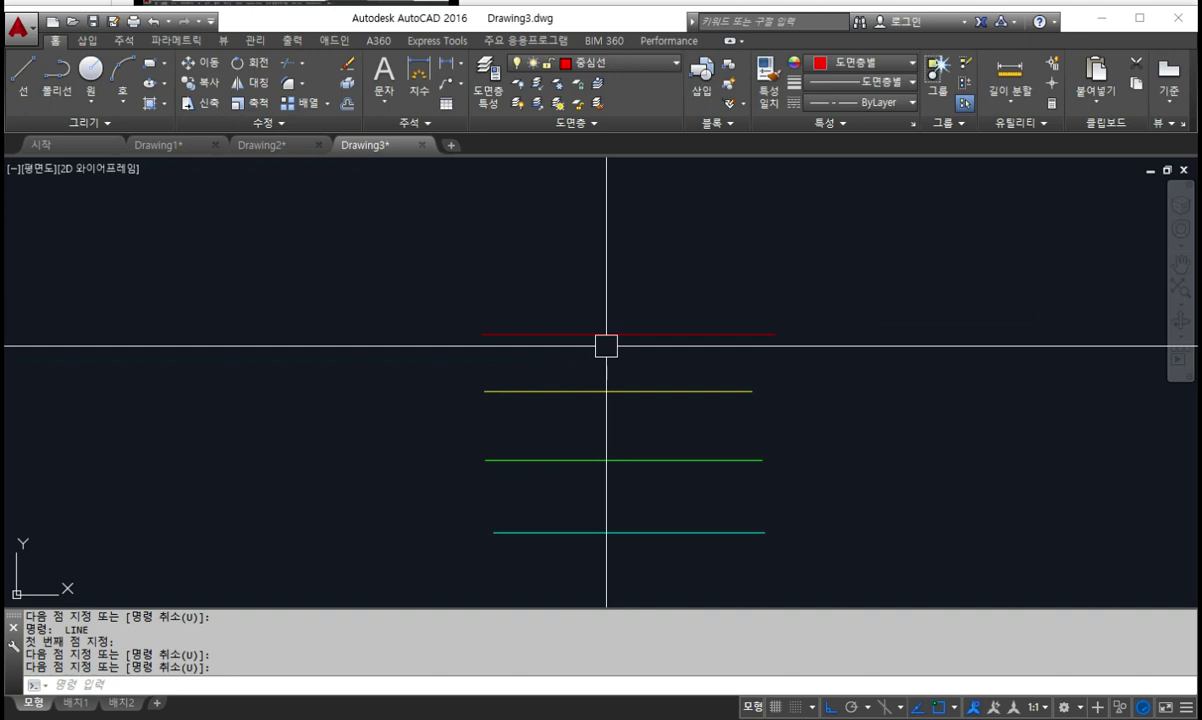
key(Return)
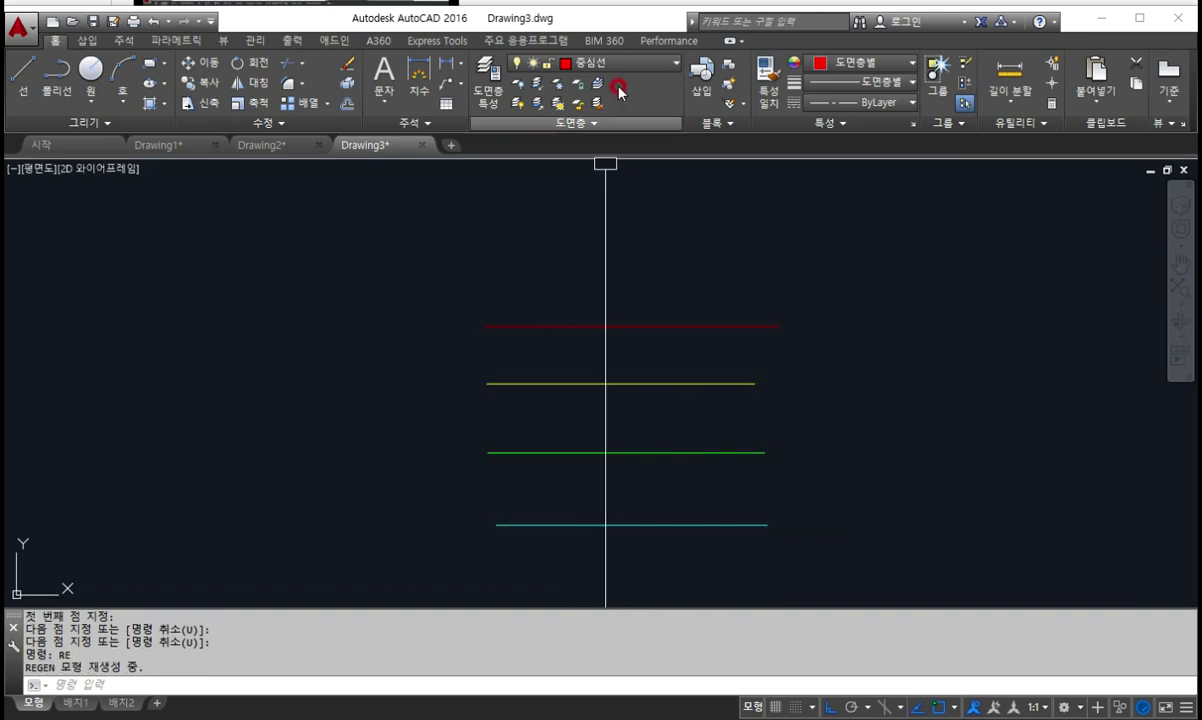
Draw a white horizontal test line on the 치수및문자 layer
click(600, 62)
click(615, 184)
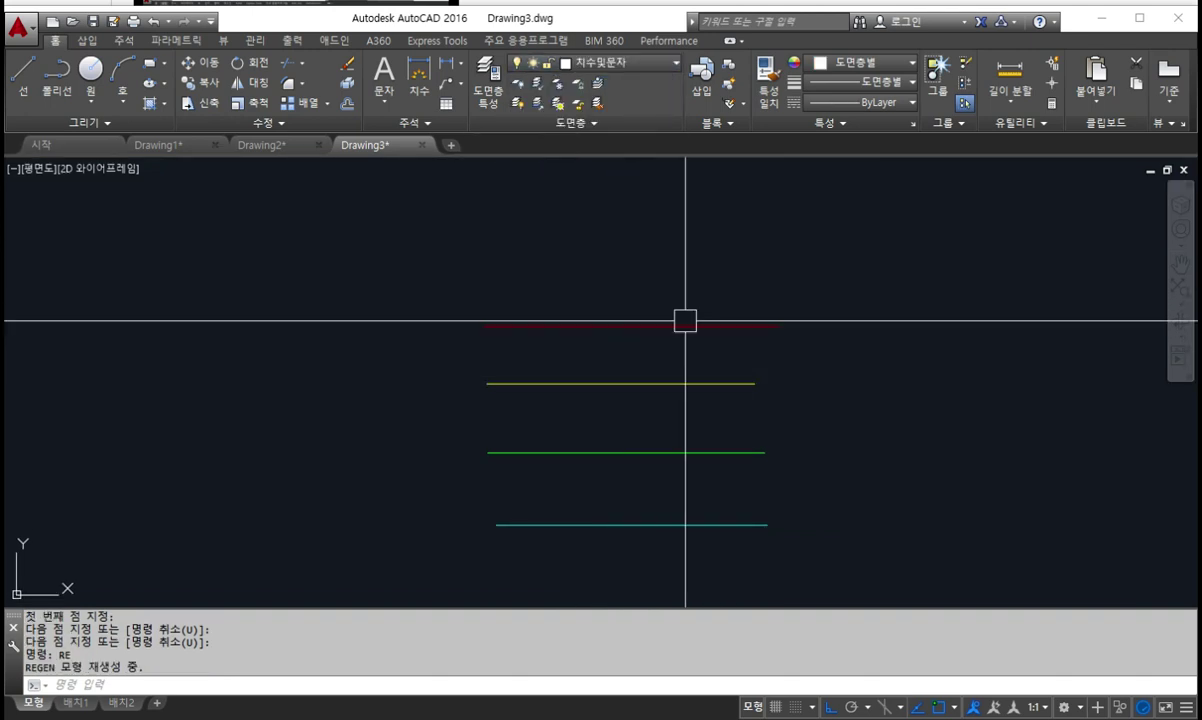
text(l)
key(Return)
click(483, 271)
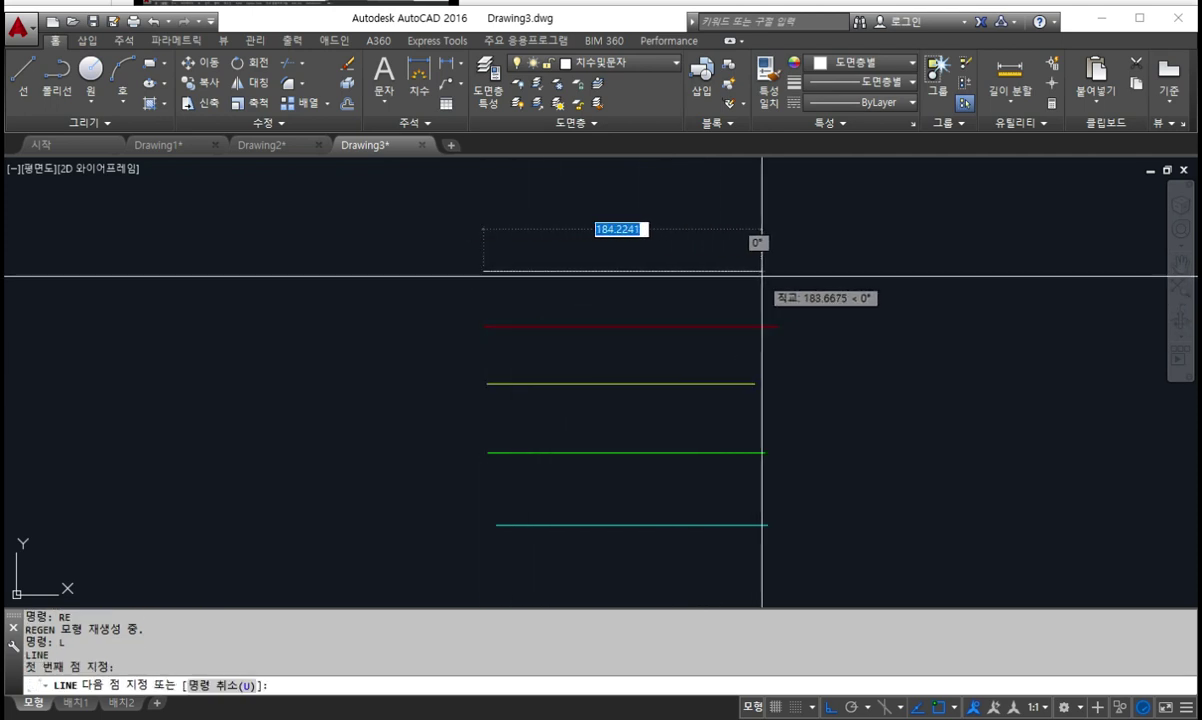
click(763, 271)
key(Return)
Draw a blue test line on 해칭선 near the top, then reframe the view
click(612, 63)
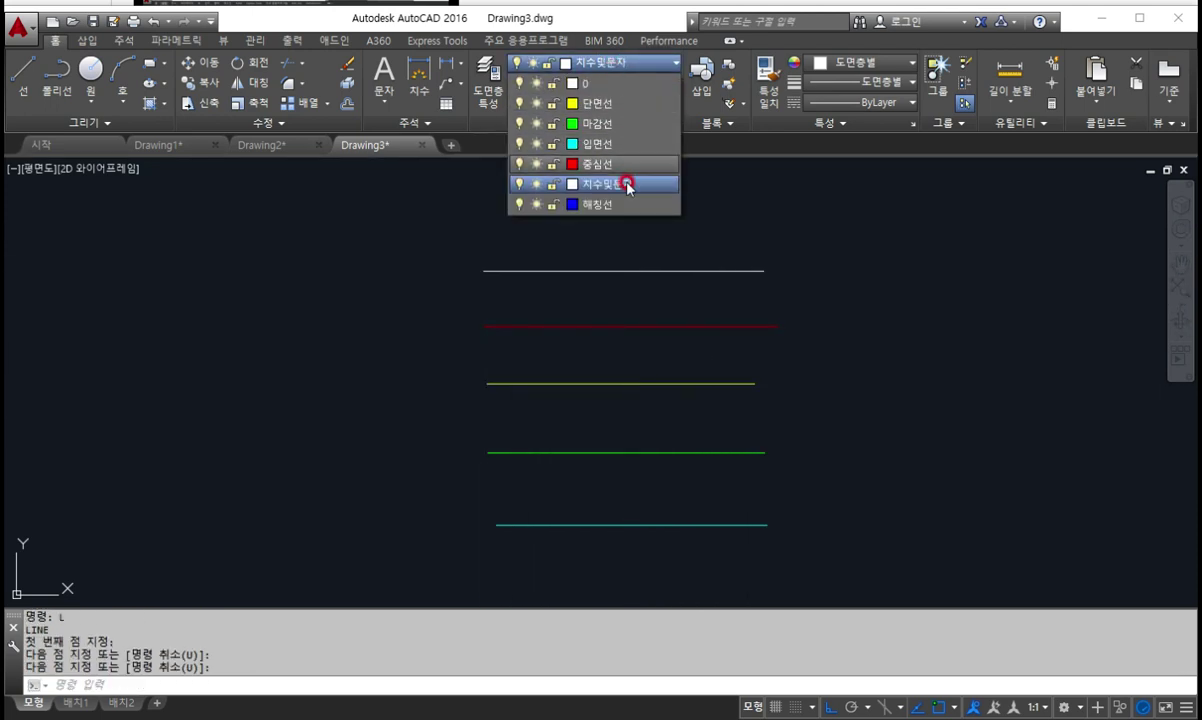
click(620, 198)
text(l)
key(Return)
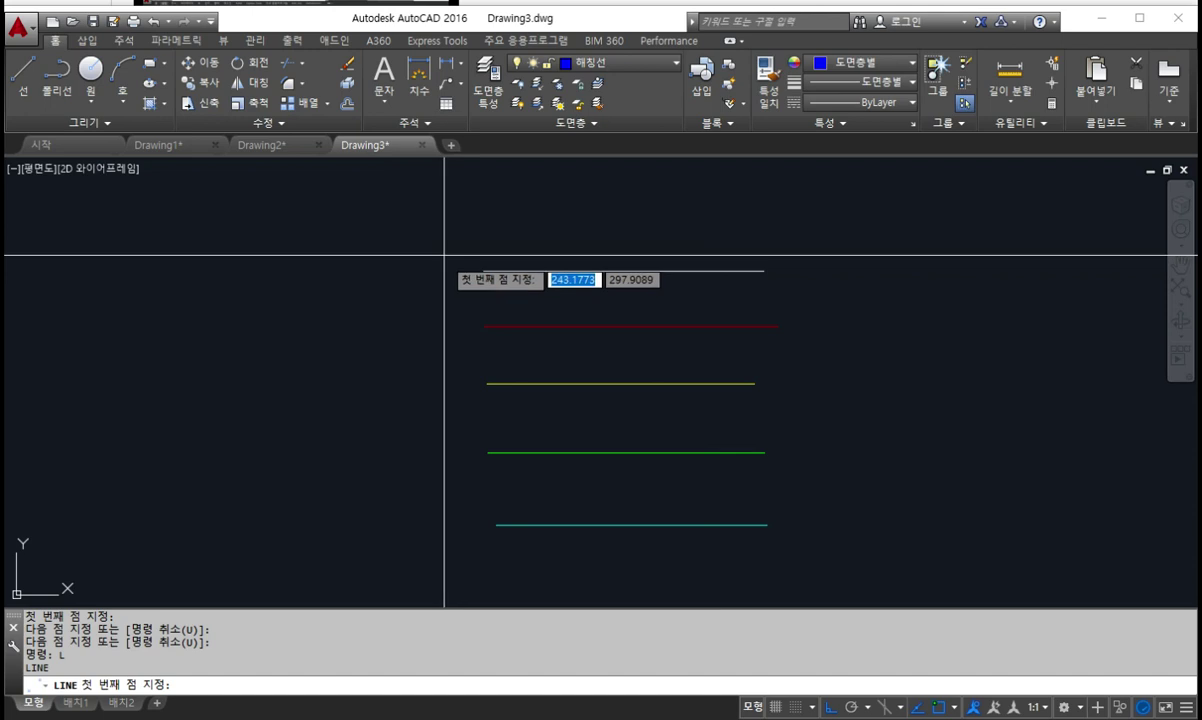
click(484, 211)
click(764, 231)
key(Return)
scroll(815, 402, down, 2)
middle_drag(820, 405, 713, 413)
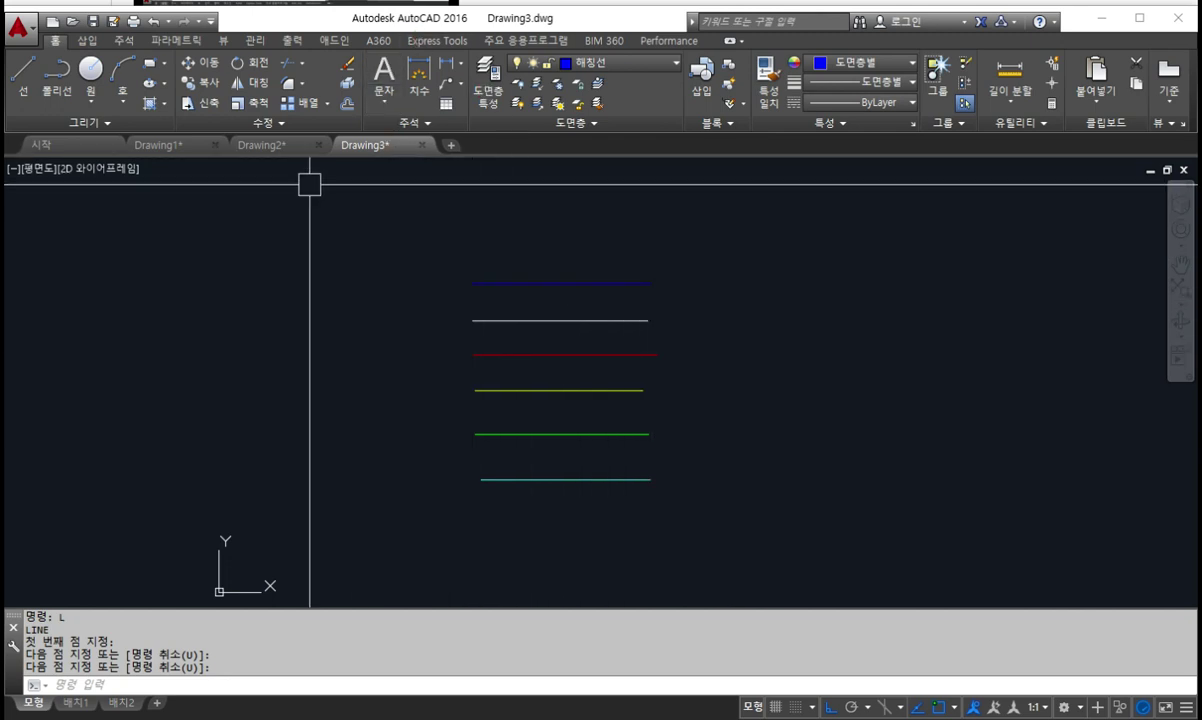
click(421, 124)
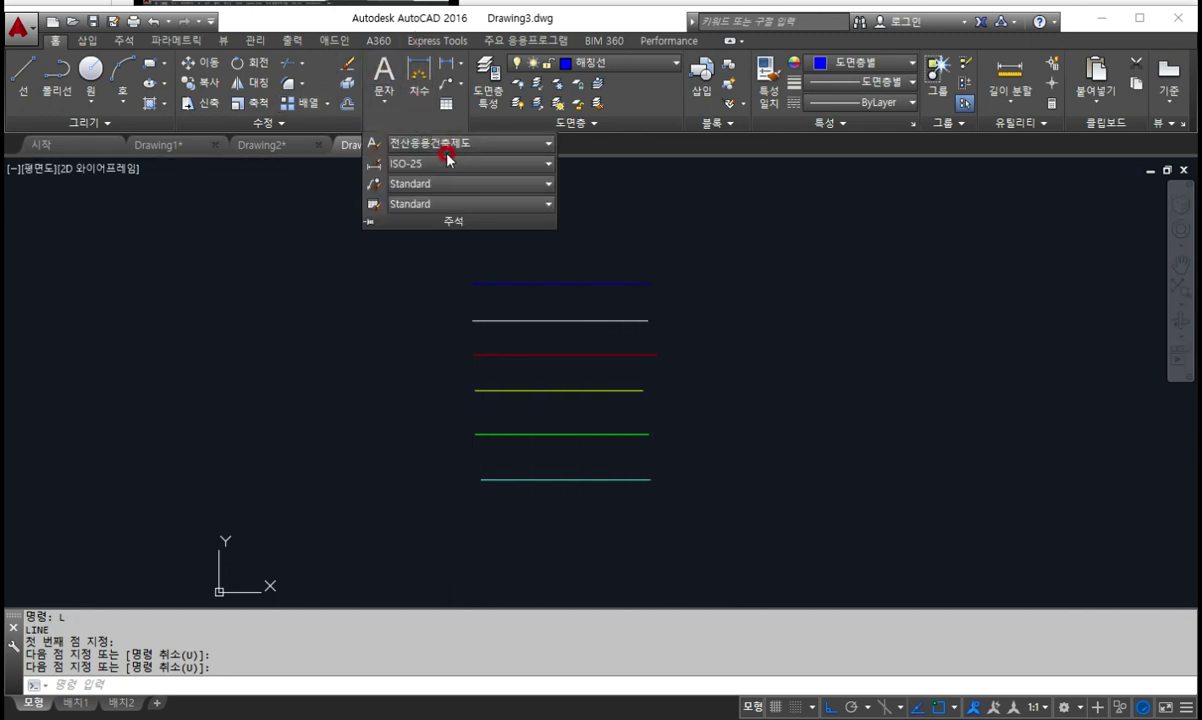
click(450, 218)
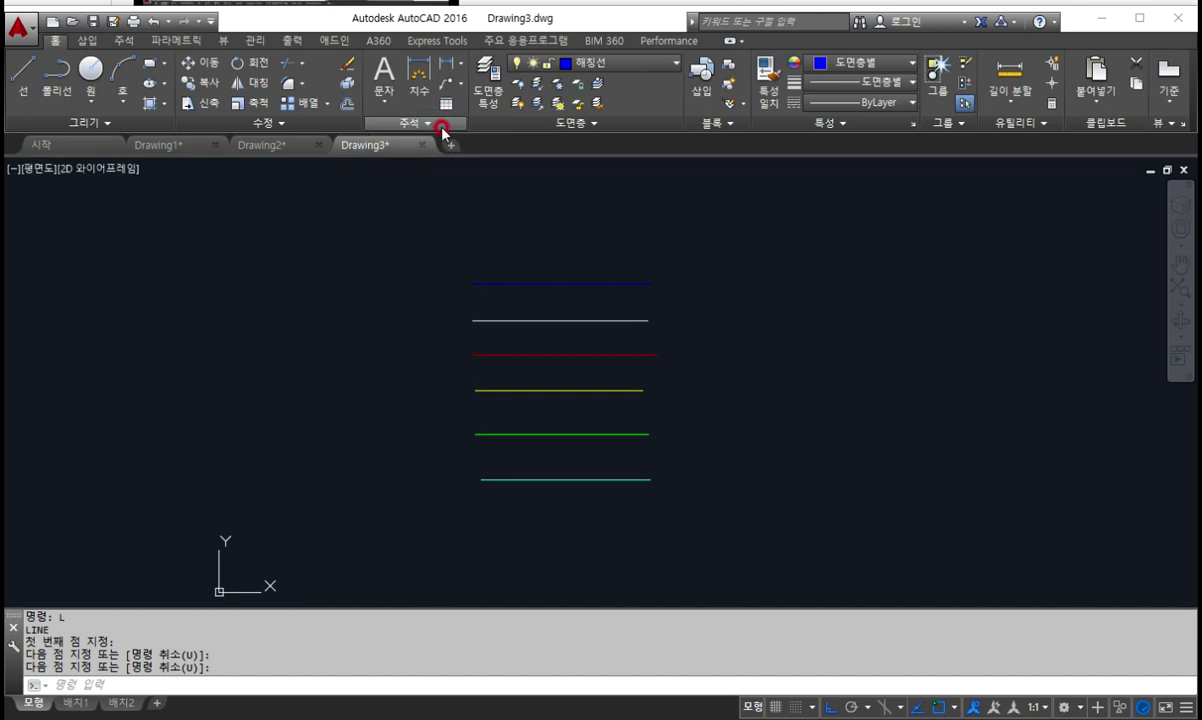
click(442, 130)
click(451, 143)
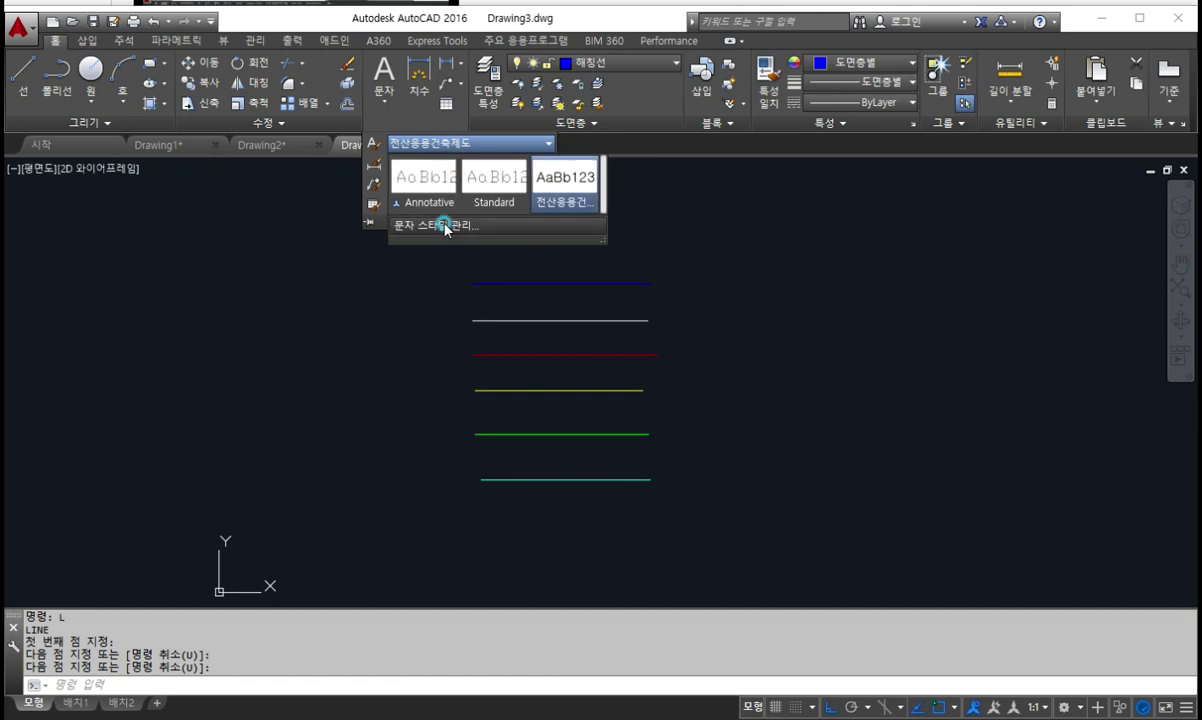
click(445, 226)
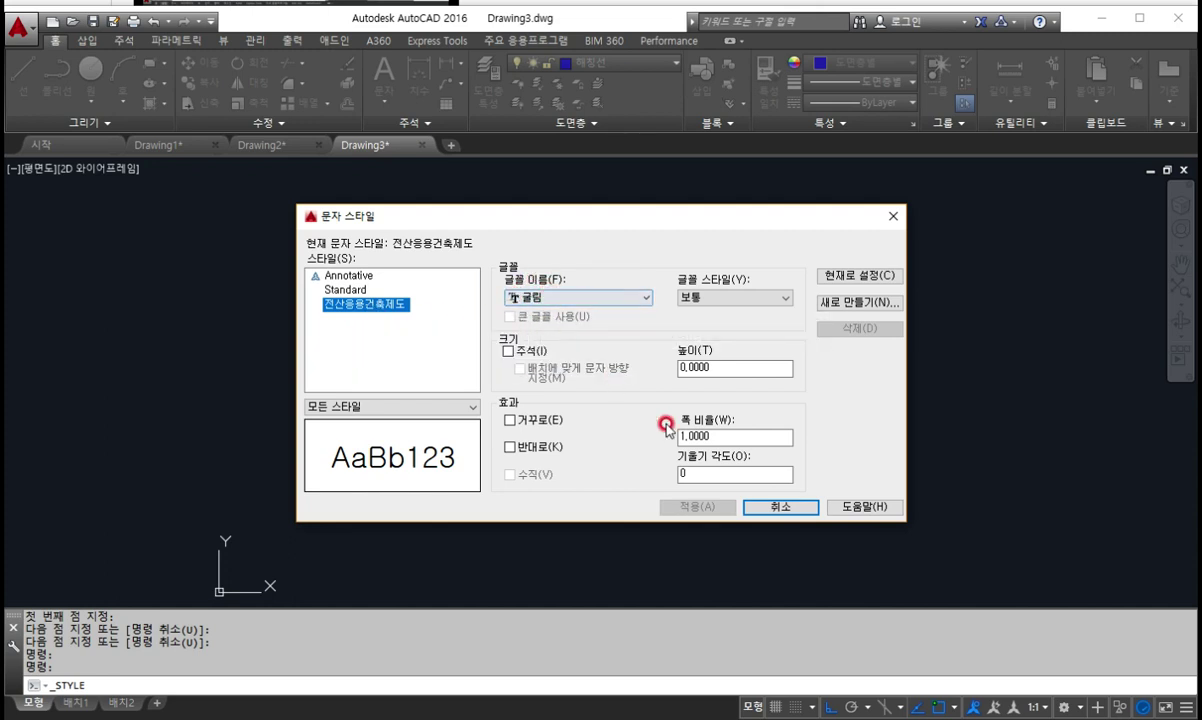
click(778, 506)
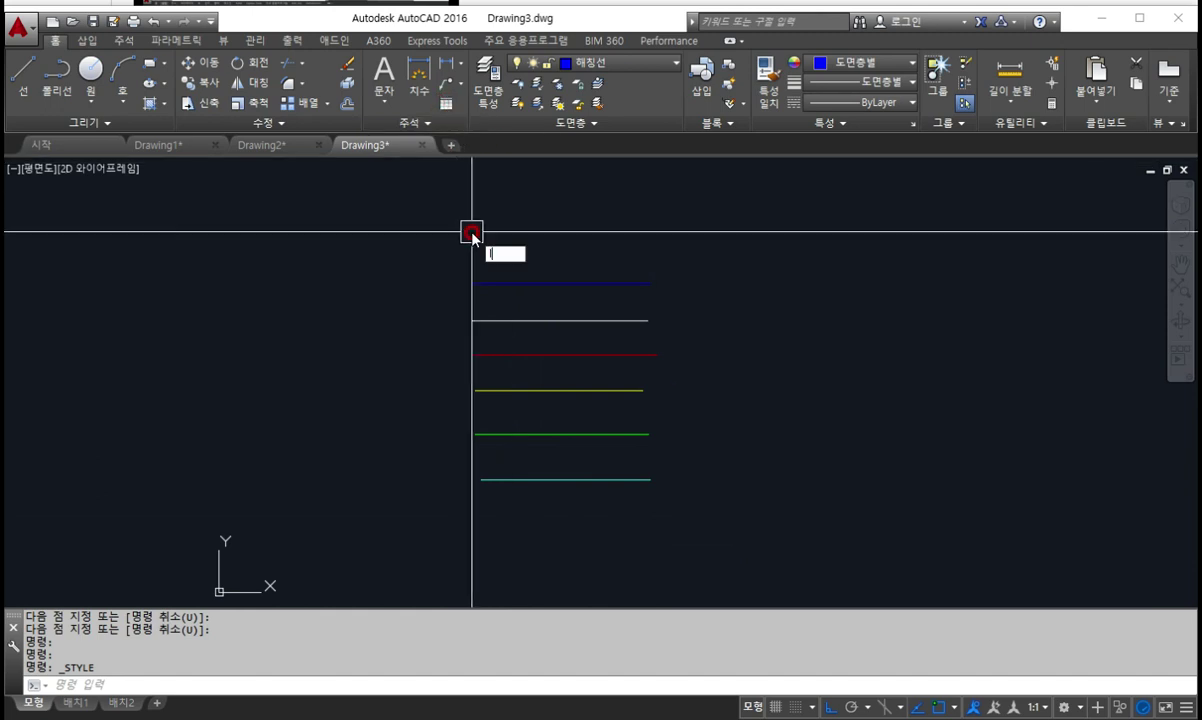
Open the Linetype Manager with LT and try loading BATTING, skipping the reload
text(LT)
key(Return)
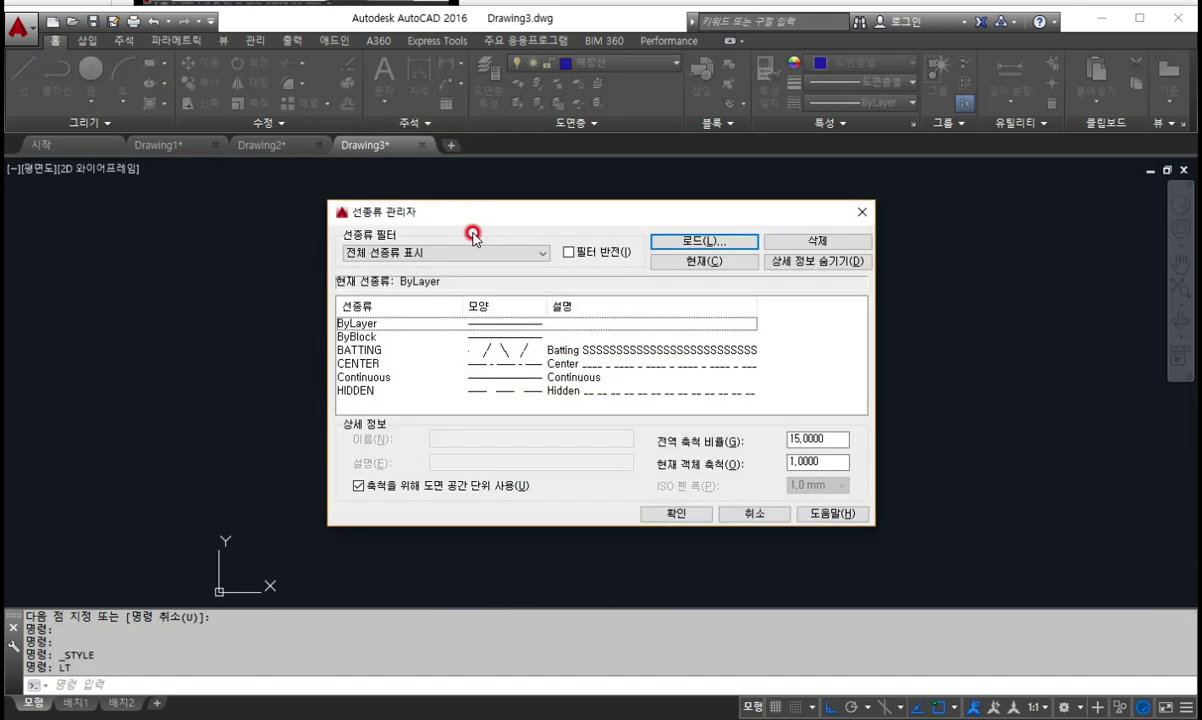
click(712, 243)
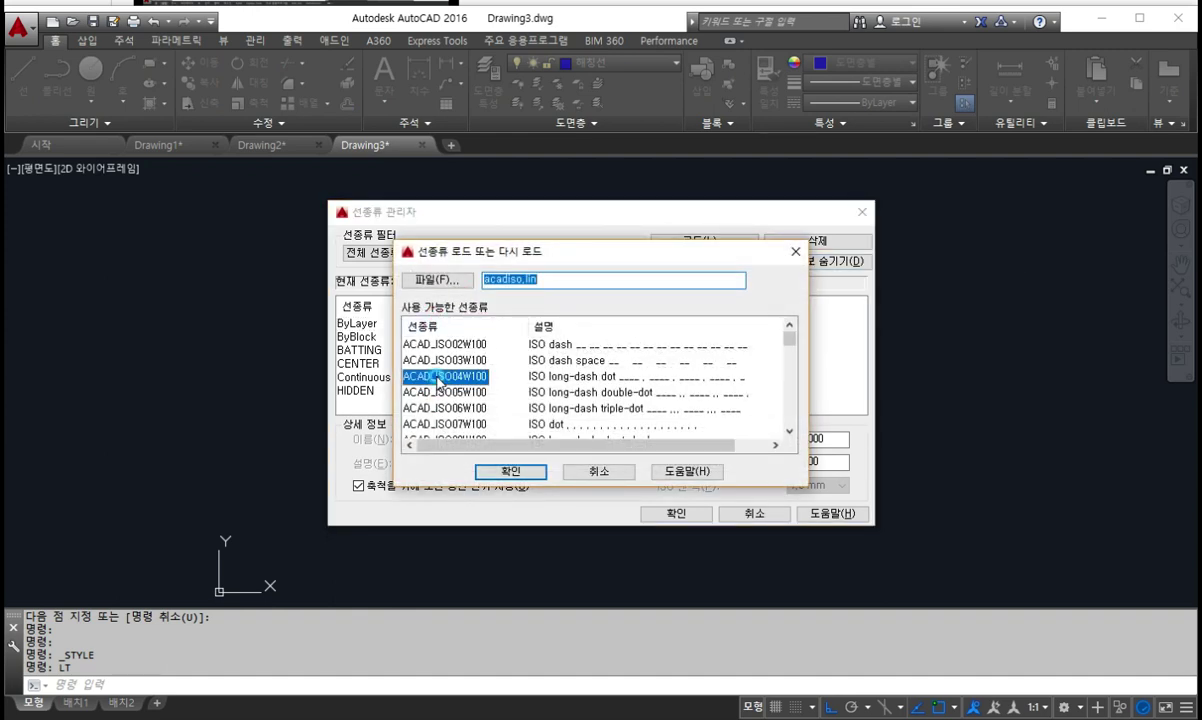
key(c)
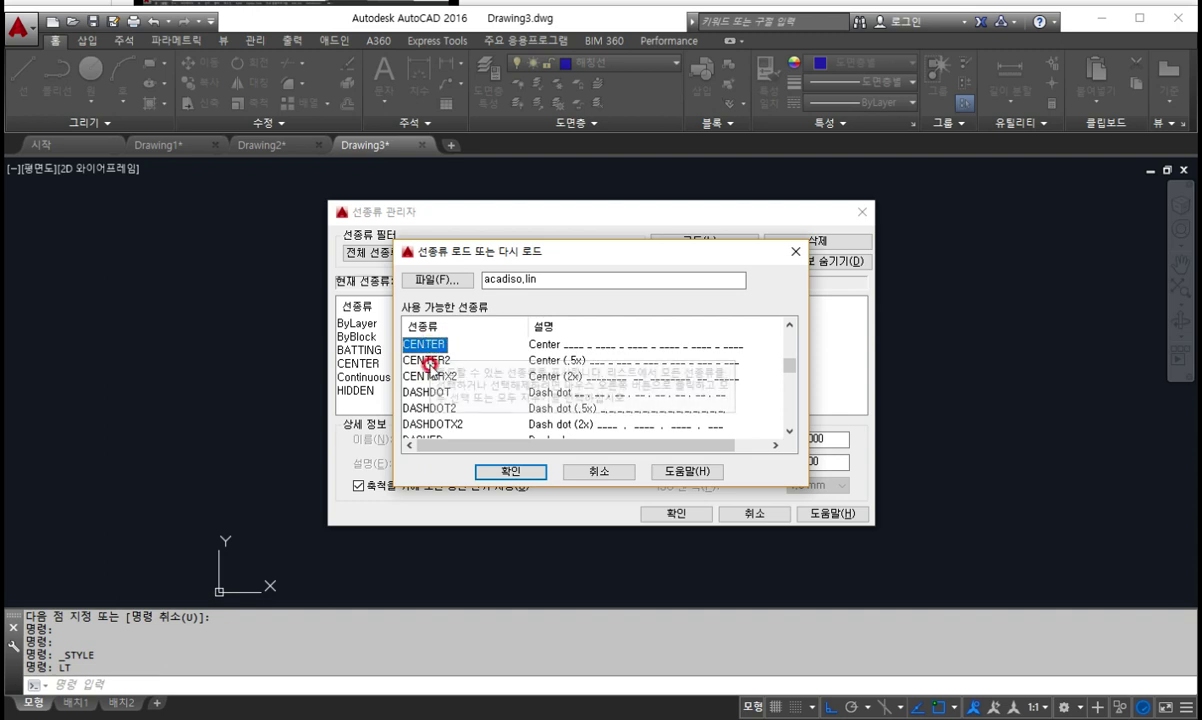
click(424, 376)
key(h)
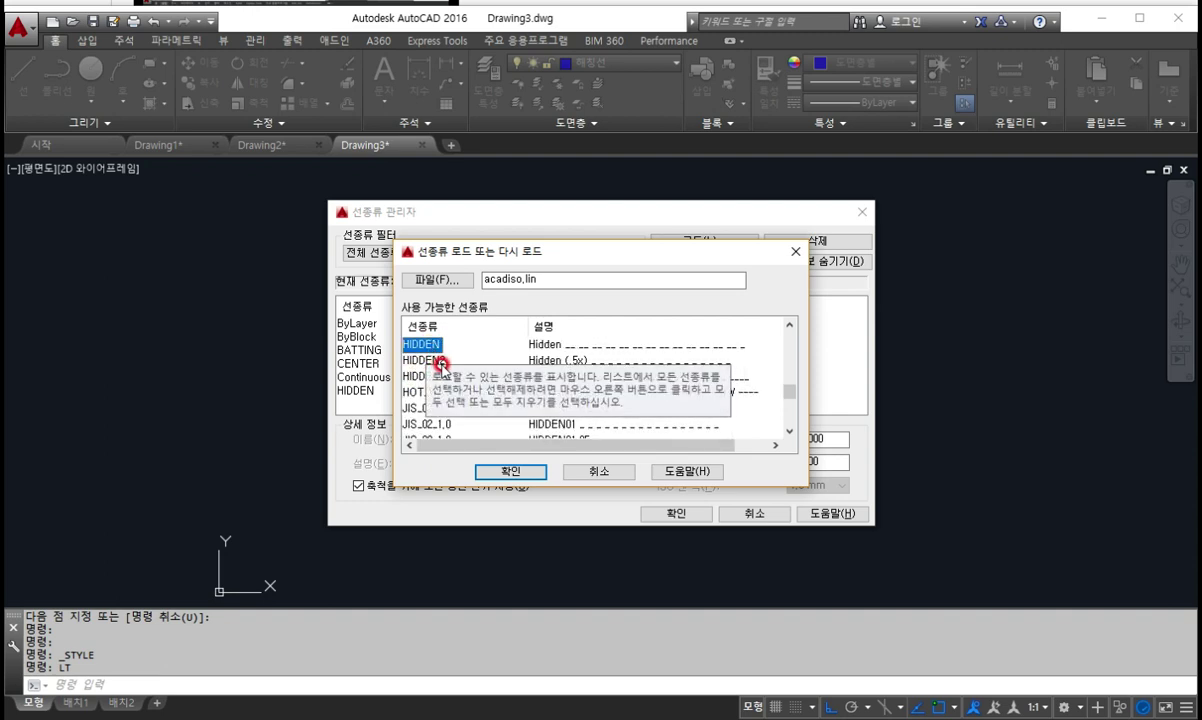
key(b)
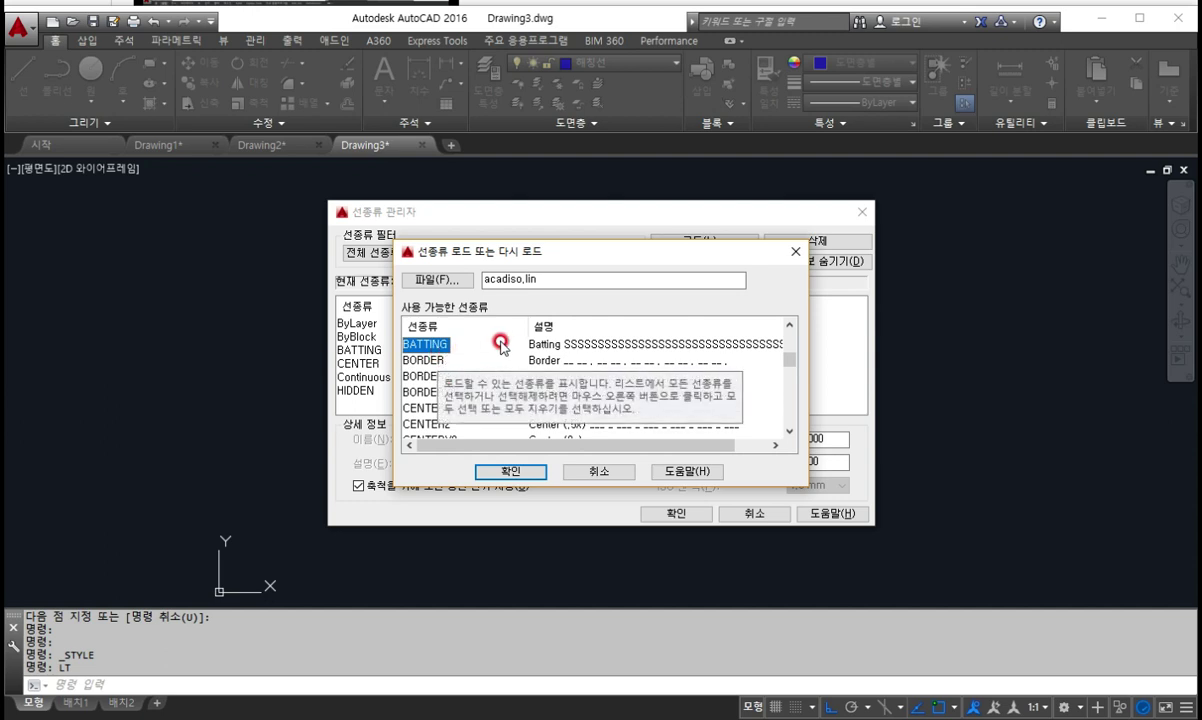
click(508, 470)
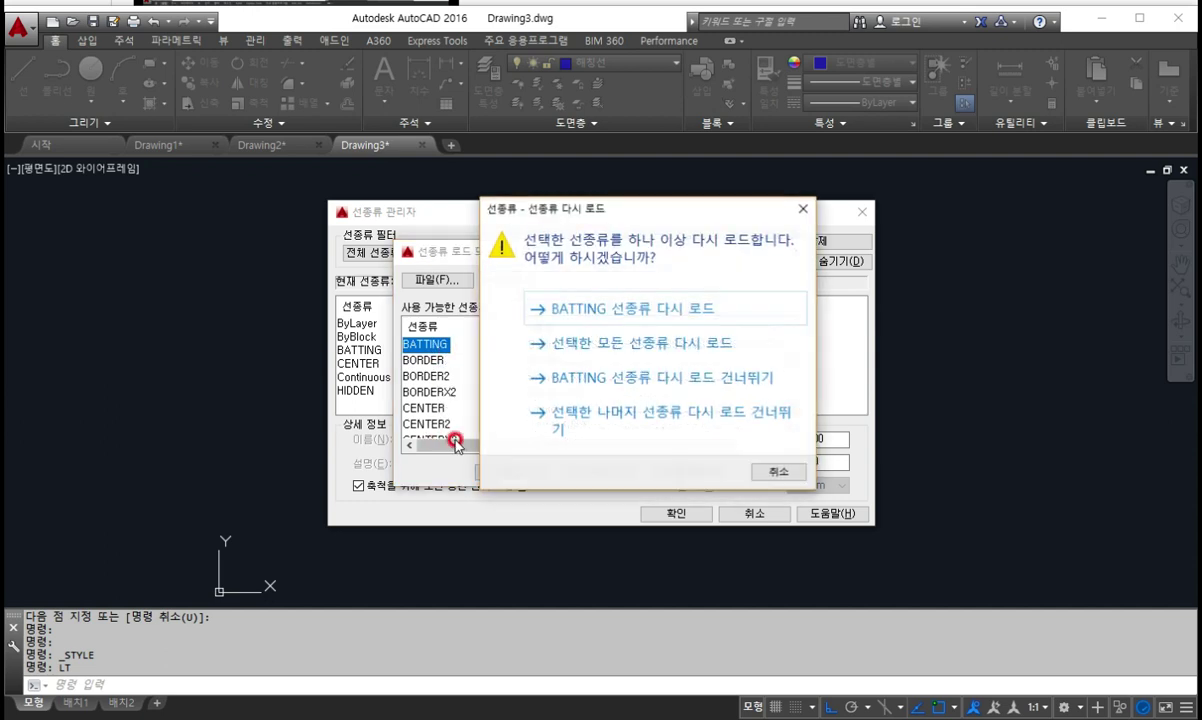
click(790, 474)
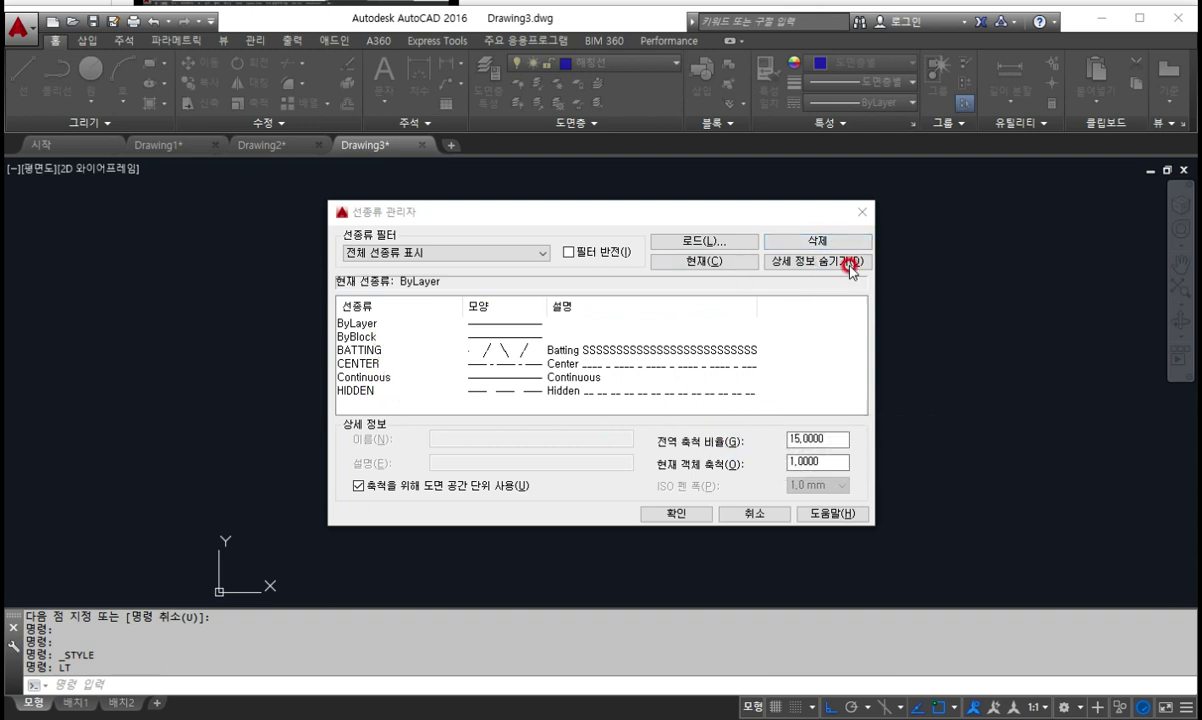
Toggle the linetype details, close the Linetype Manager, and reopen Layer Properties
click(815, 261)
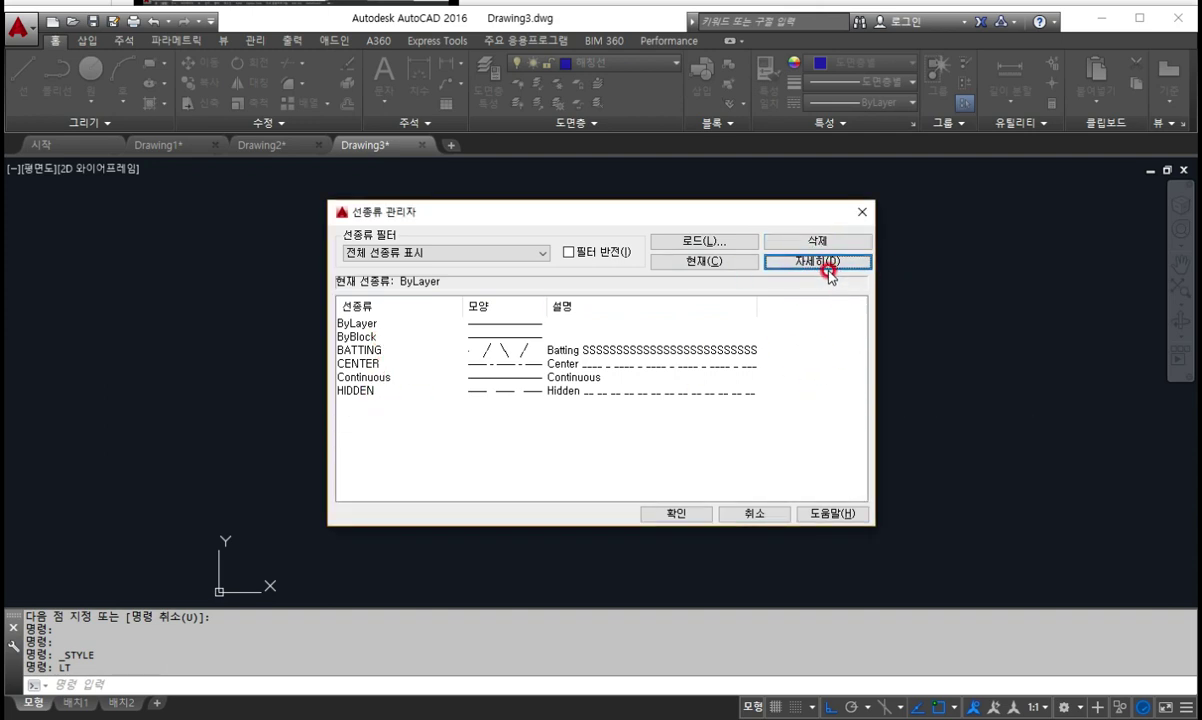
click(819, 262)
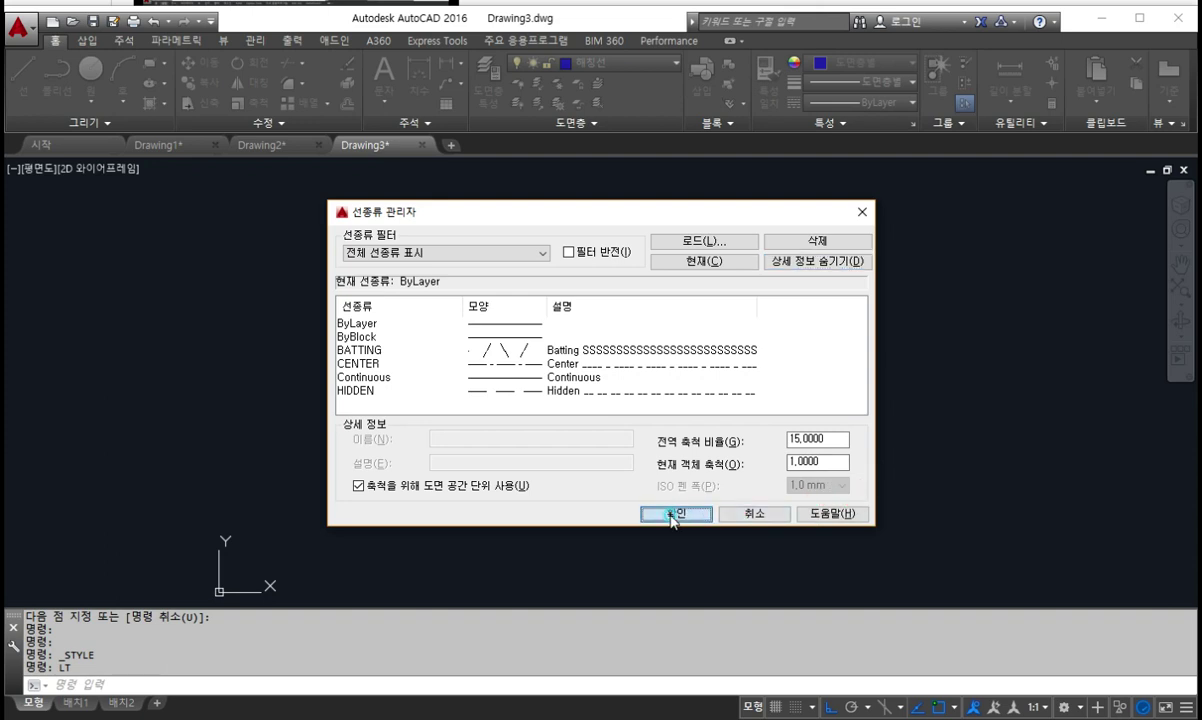
click(673, 514)
click(485, 68)
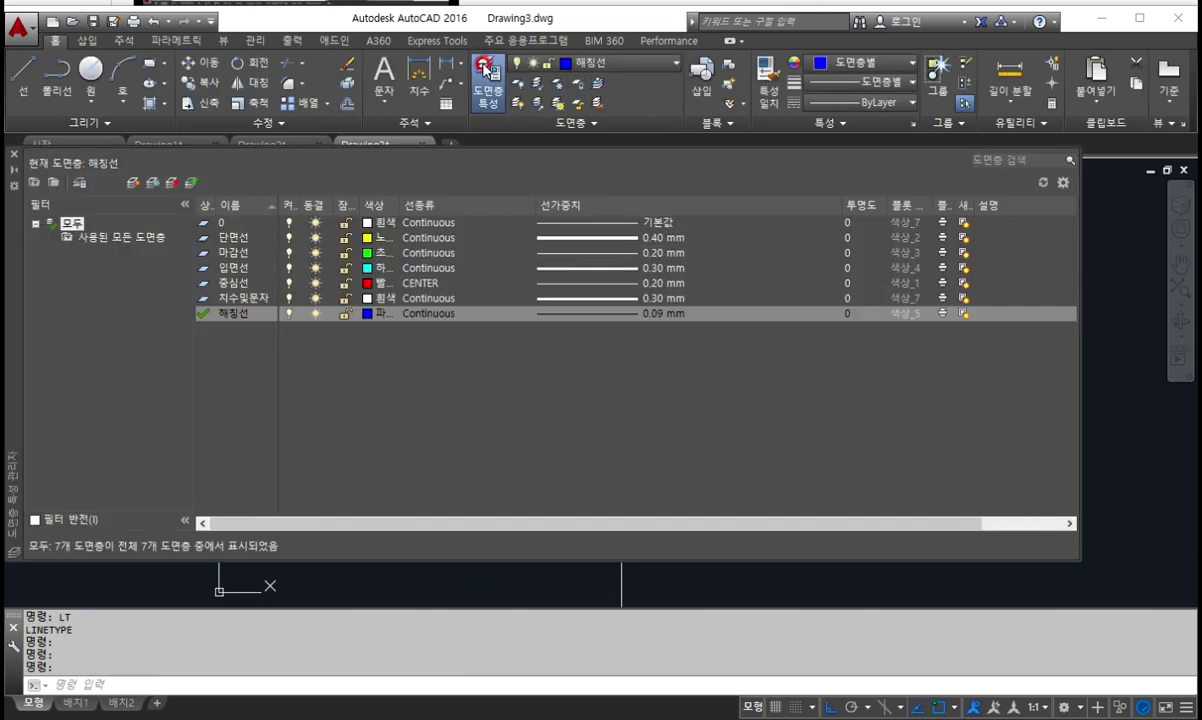